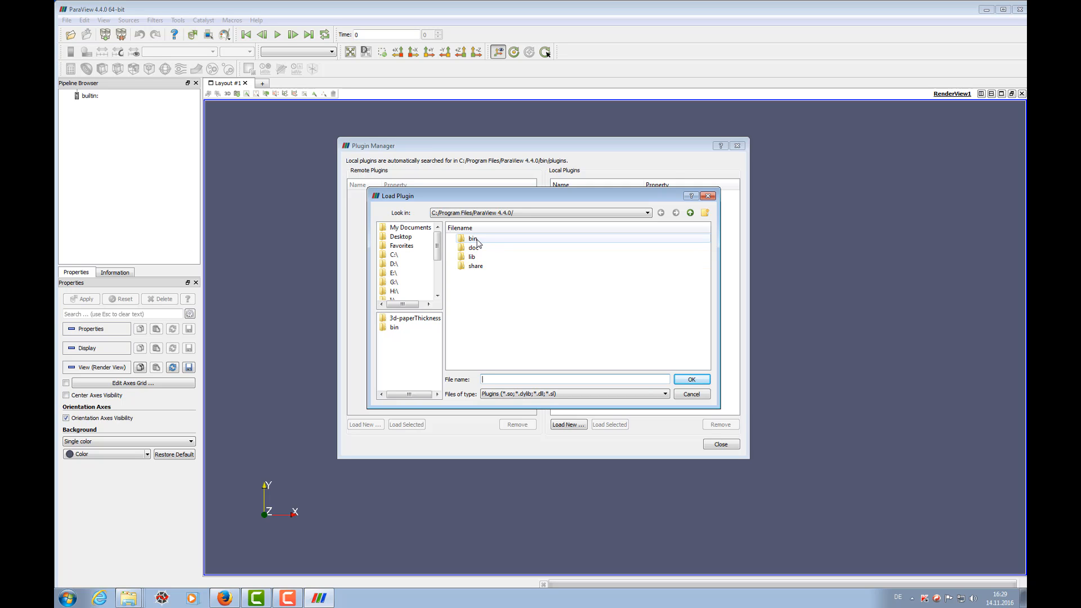
- Load the NACSReader.dll plugin from the ParaView 4.4.0 bin folder as a local plugin
{"action": "double_click", "coordinate": [472, 239]}
{"action": "scroll", "coordinate": [516, 341], "scroll_direction": "down", "scroll_amount": 5}
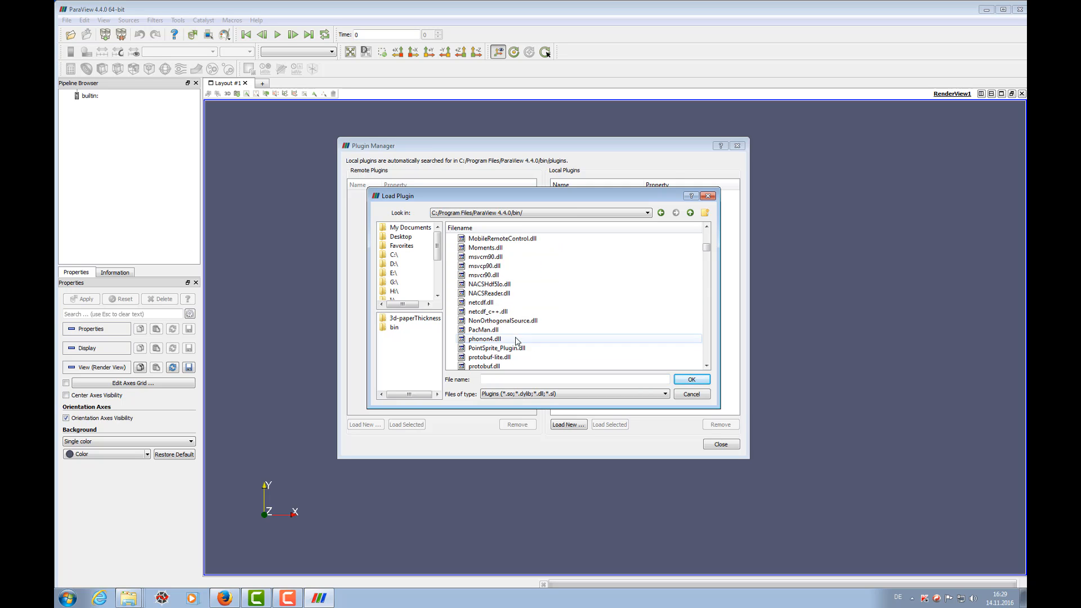
{"action": "scroll", "coordinate": [512, 332], "scroll_direction": "down", "scroll_amount": 1}
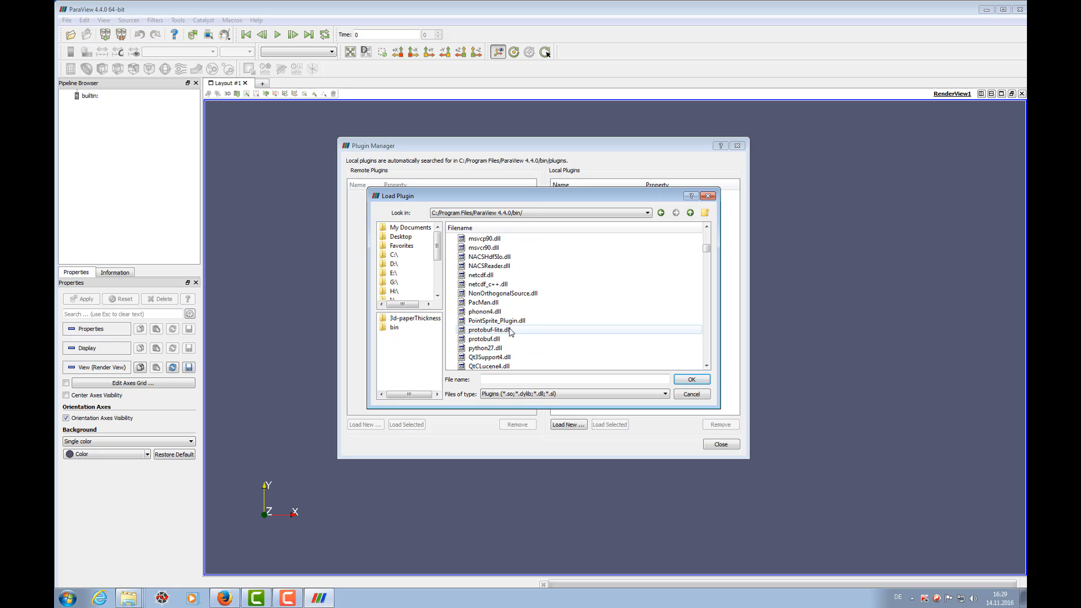
{"action": "double_click", "coordinate": [489, 267]}
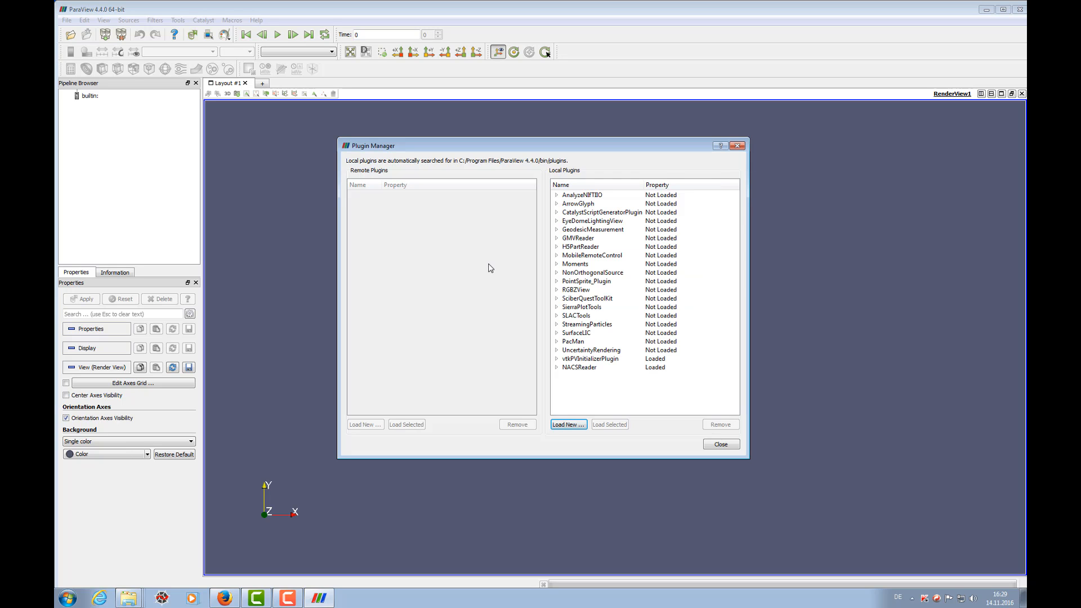
- Enable Auto Load for the NACSReader plugin and close the plugin manager
{"action": "left_click", "coordinate": [556, 368]}
{"action": "scroll", "coordinate": [647, 394], "scroll_direction": "down", "scroll_amount": 1}
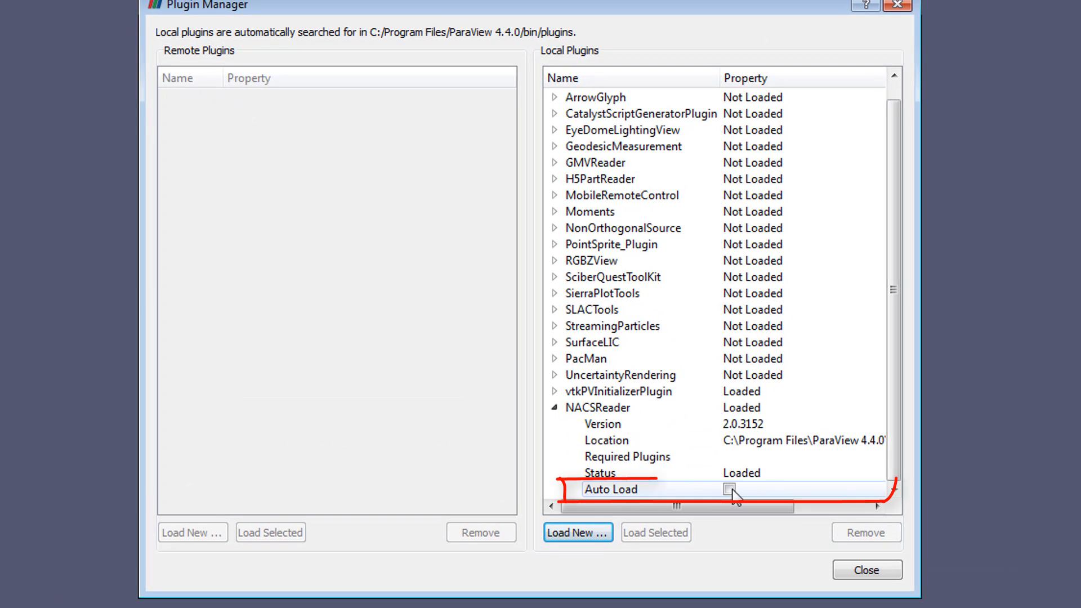
{"action": "left_click", "coordinate": [729, 489]}
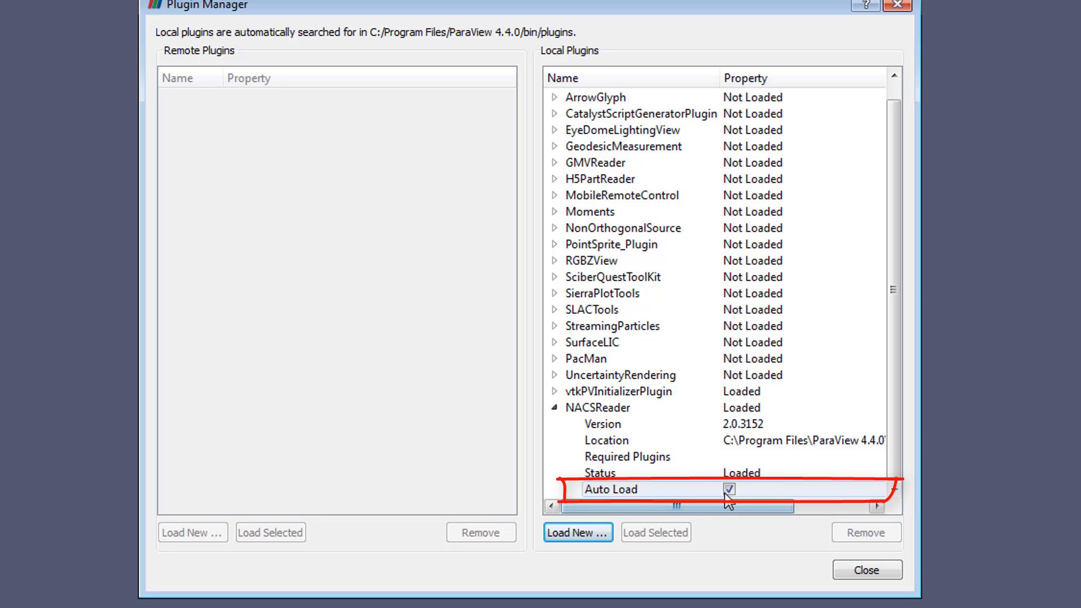
{"action": "left_click", "coordinate": [555, 408]}
{"action": "left_click", "coordinate": [843, 552]}
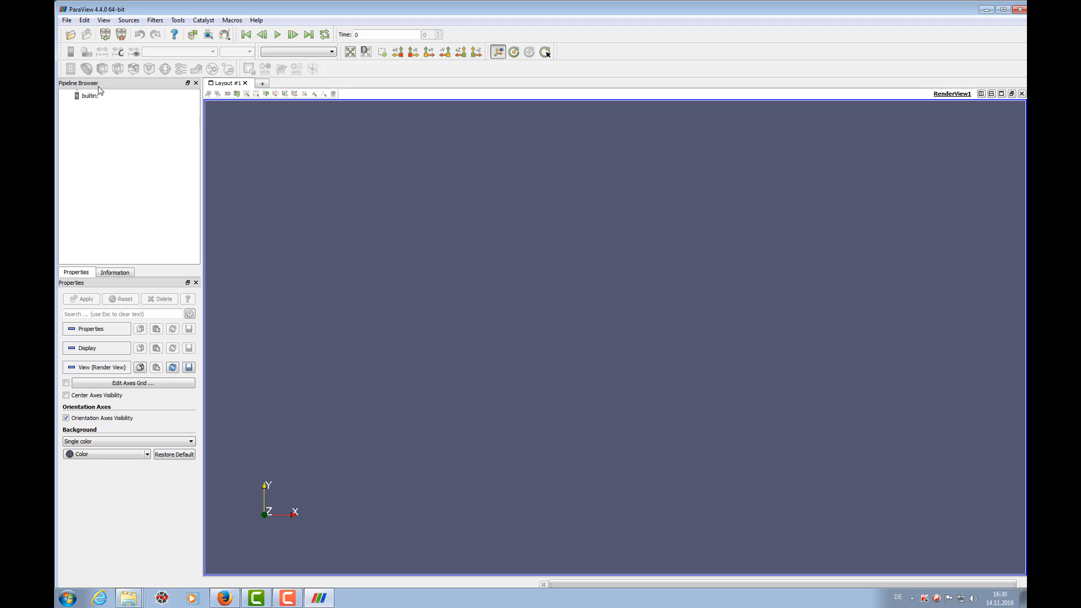
- Open the result file 3d-paperThickness-25kHz-trans.nrf from the 3d-paperThickness folder
{"action": "right_click", "coordinate": [88, 99]}
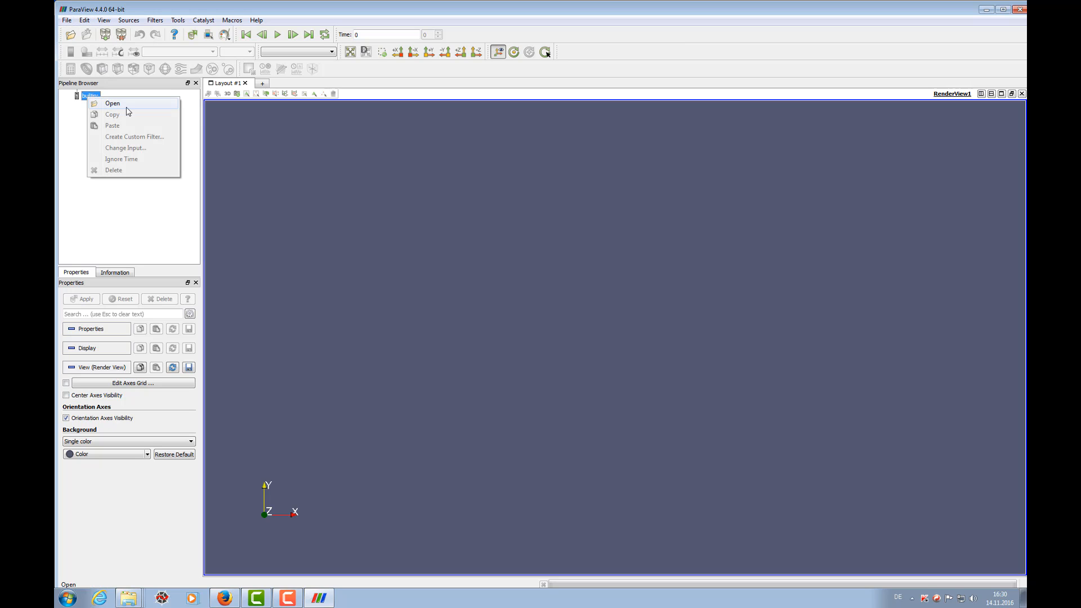
{"action": "left_click", "coordinate": [108, 104]}
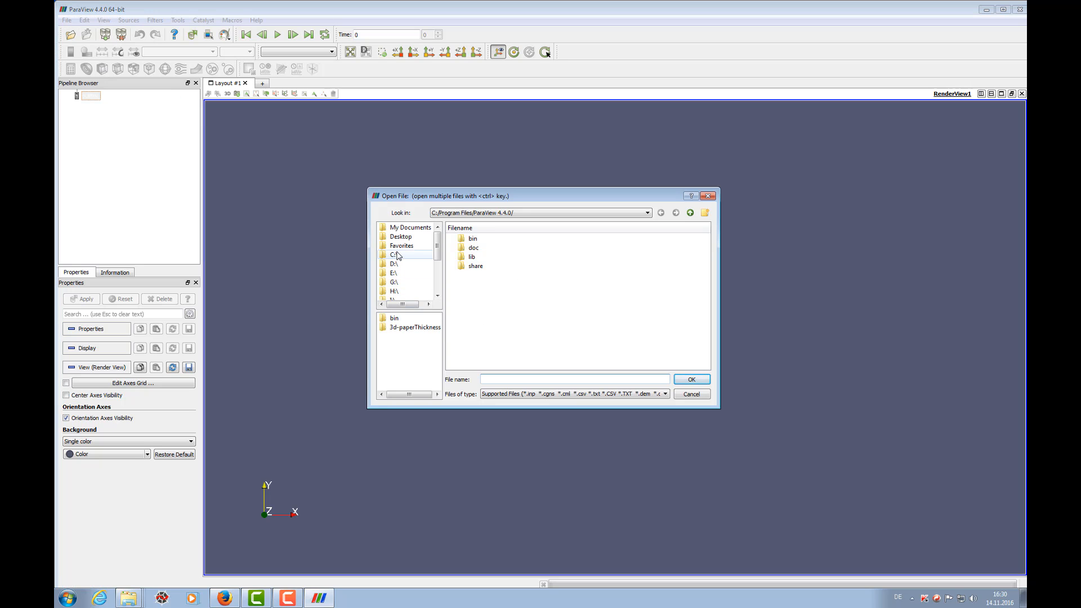
{"action": "left_click", "coordinate": [421, 330]}
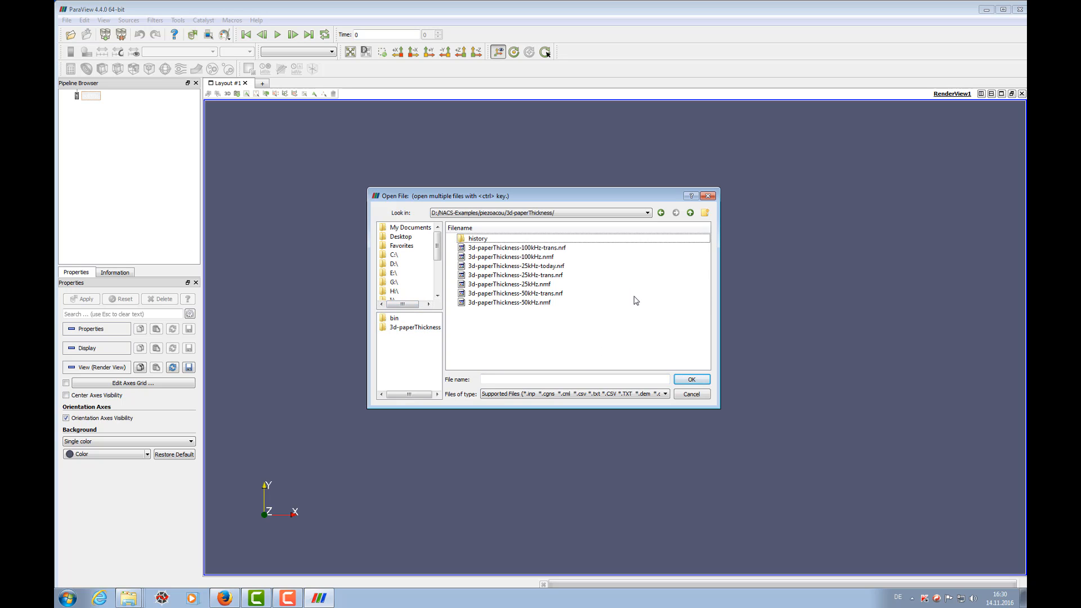
{"action": "left_click", "coordinate": [511, 277]}
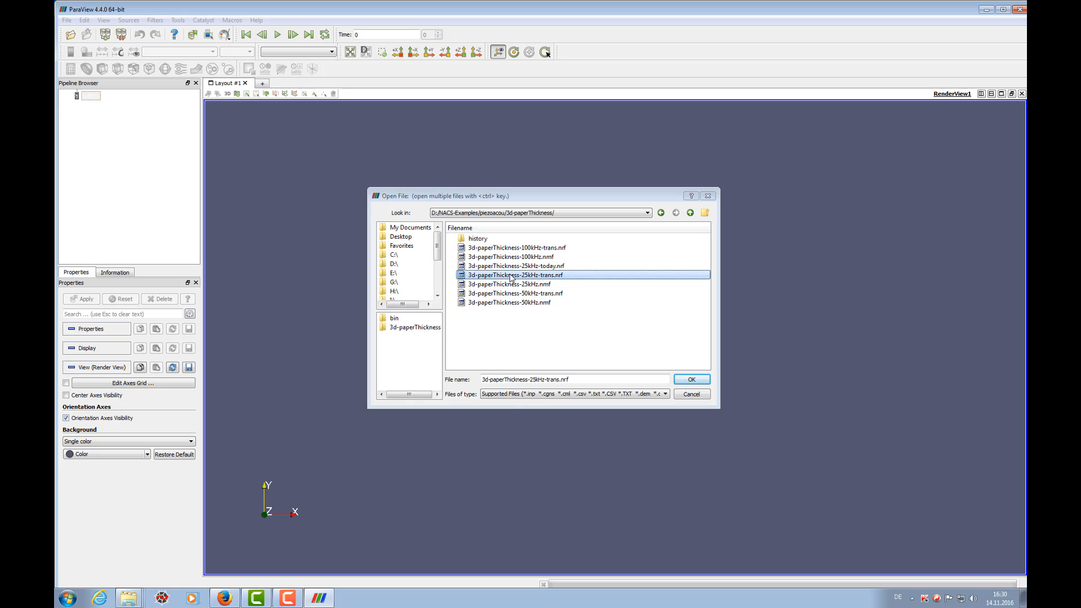
{"action": "double_click", "coordinate": [511, 275]}
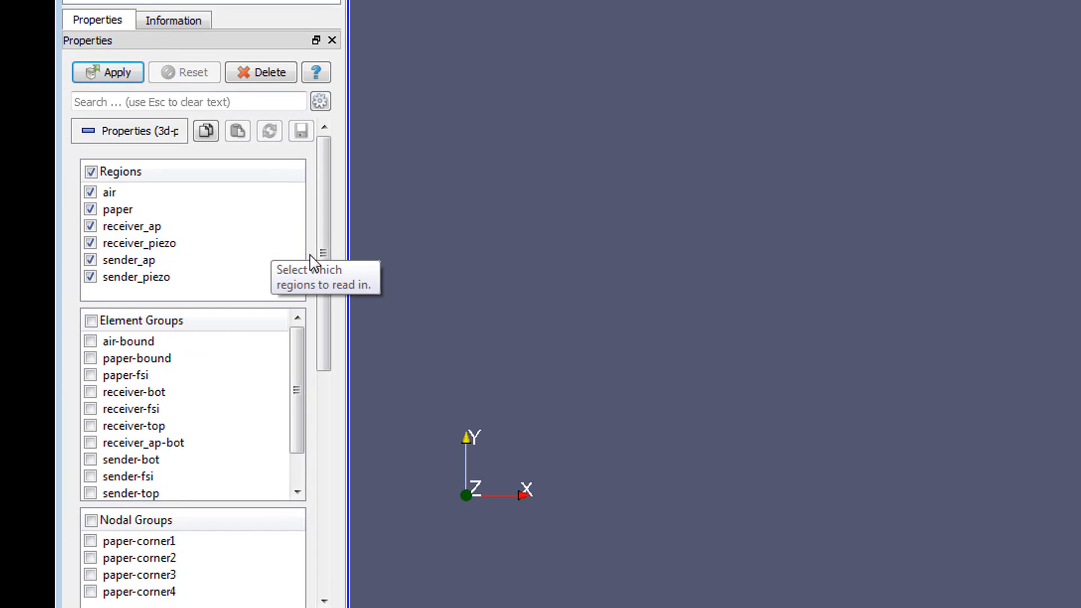
- Examine the reader's regions, element groups, nodal groups, result options and the available Complex Mode choices
{"action": "left_click_drag", "start_coordinate": [326, 212], "coordinate": [327, 221]}
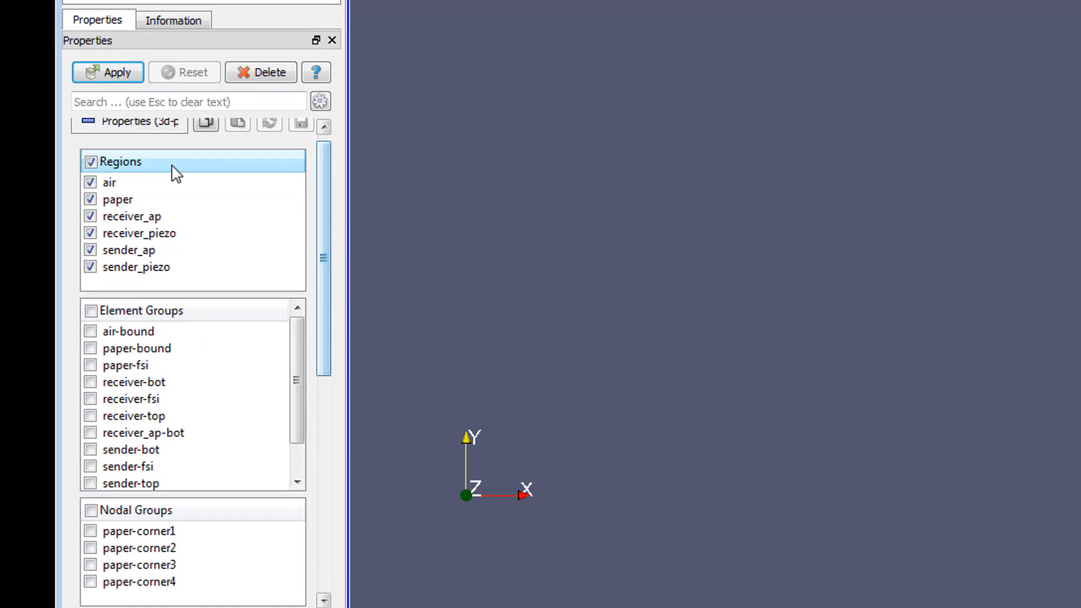
{"action": "mouse_move", "coordinate": [76, 145]}
{"action": "left_mouse_down"}
{"action": "mouse_move", "coordinate": [96, 248]}
{"action": "mouse_move", "coordinate": [285, 278]}
{"action": "mouse_move", "coordinate": [311, 144]}
{"action": "left_mouse_up"}
{"action": "left_click_drag", "start_coordinate": [330, 249], "coordinate": [318, 293]}
{"action": "left_click_drag", "start_coordinate": [172, 242], "coordinate": [109, 229]}
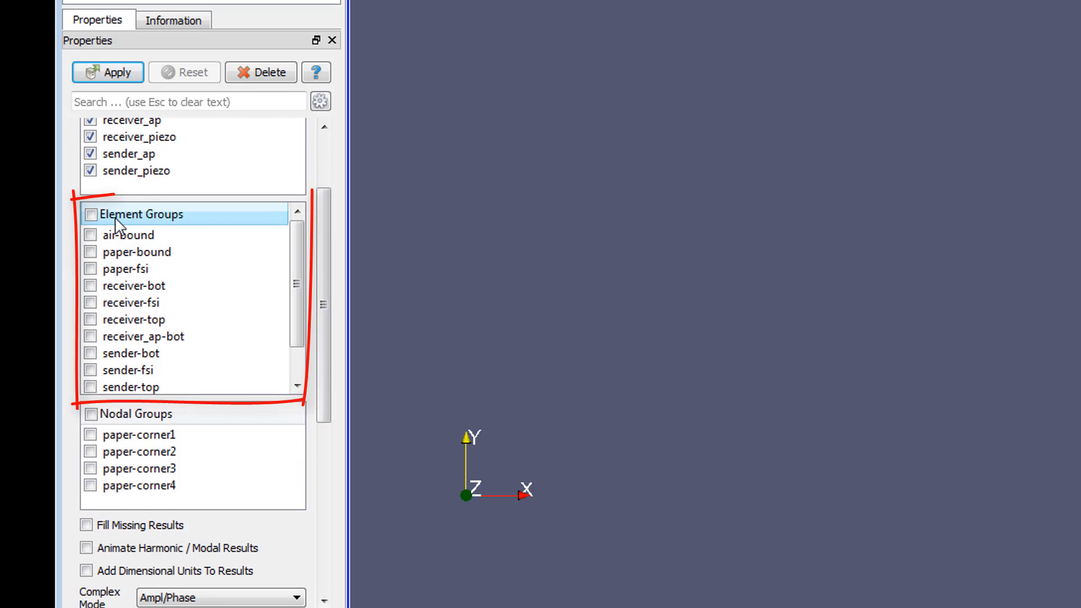
{"action": "mouse_move", "coordinate": [138, 400]}
{"action": "left_mouse_down"}
{"action": "mouse_move", "coordinate": [180, 490]}
{"action": "mouse_move", "coordinate": [314, 334]}
{"action": "mouse_move", "coordinate": [323, 336]}
{"action": "mouse_move", "coordinate": [330, 429]}
{"action": "left_mouse_up"}
{"action": "mouse_move", "coordinate": [69, 294]}
{"action": "left_mouse_down"}
{"action": "mouse_move", "coordinate": [206, 325]}
{"action": "mouse_move", "coordinate": [331, 294]}
{"action": "left_mouse_up"}
{"action": "mouse_move", "coordinate": [158, 318]}
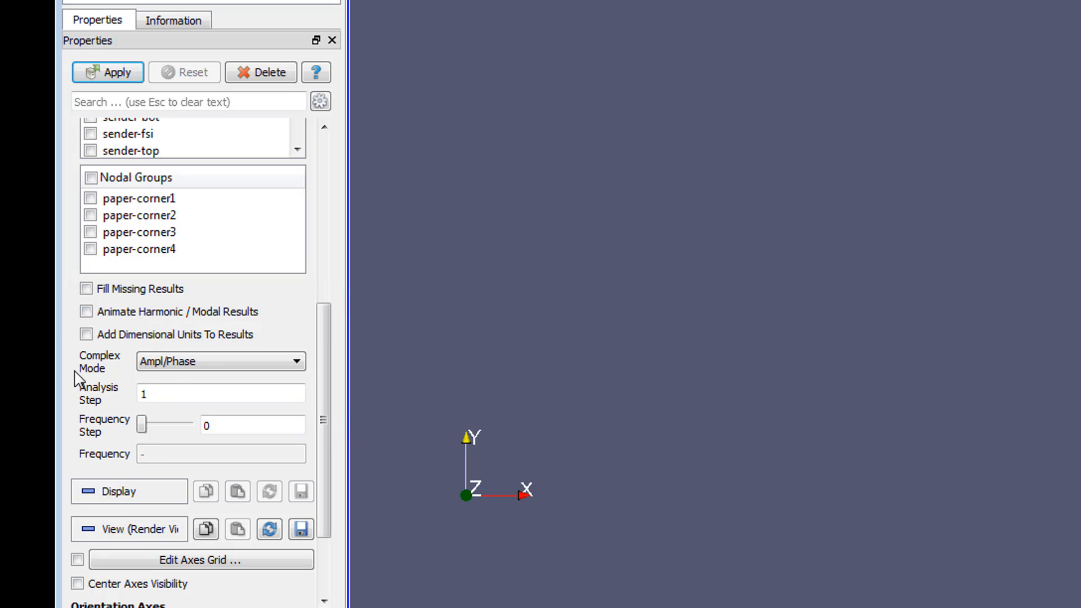
{"action": "left_click", "coordinate": [235, 369]}
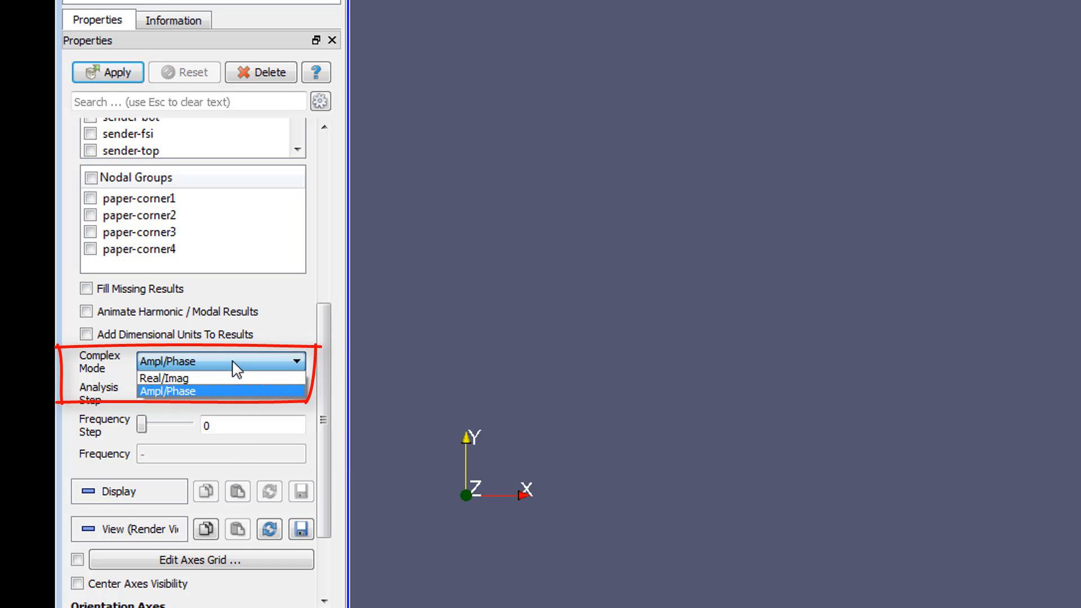
{"action": "left_click", "coordinate": [235, 369]}
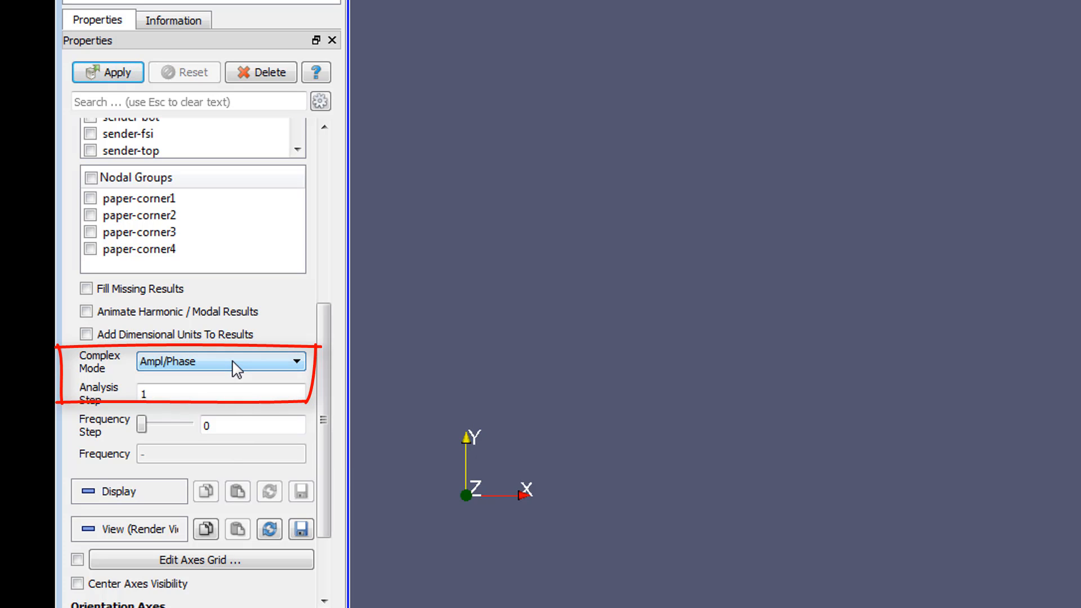
{"action": "left_click_drag", "start_coordinate": [319, 322], "coordinate": [310, 153]}
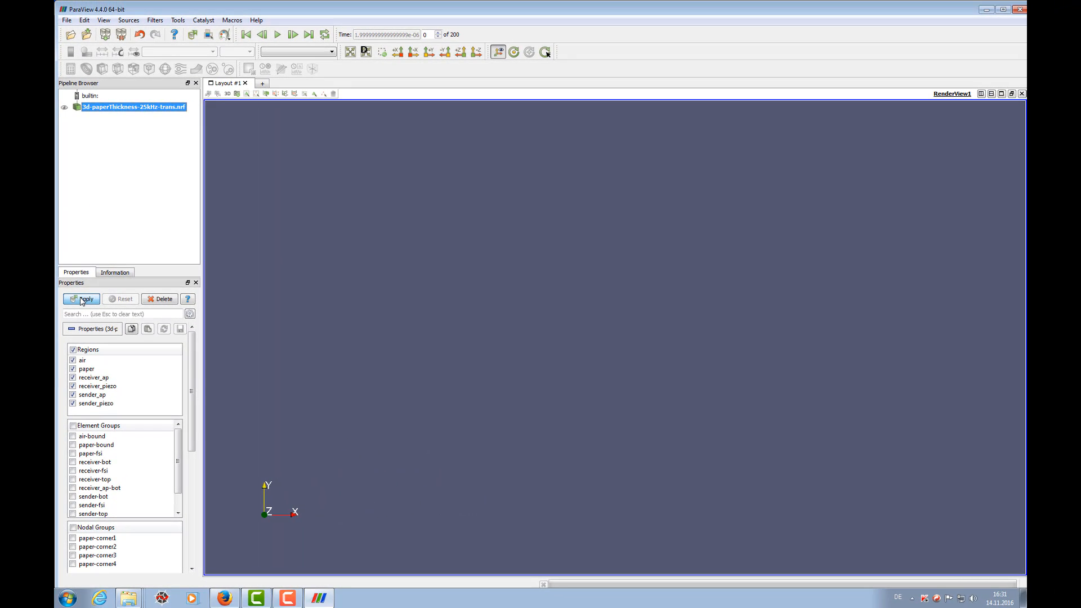
- Apply the reader settings to display the dataset with all regions enabled
{"action": "left_click", "coordinate": [81, 299]}
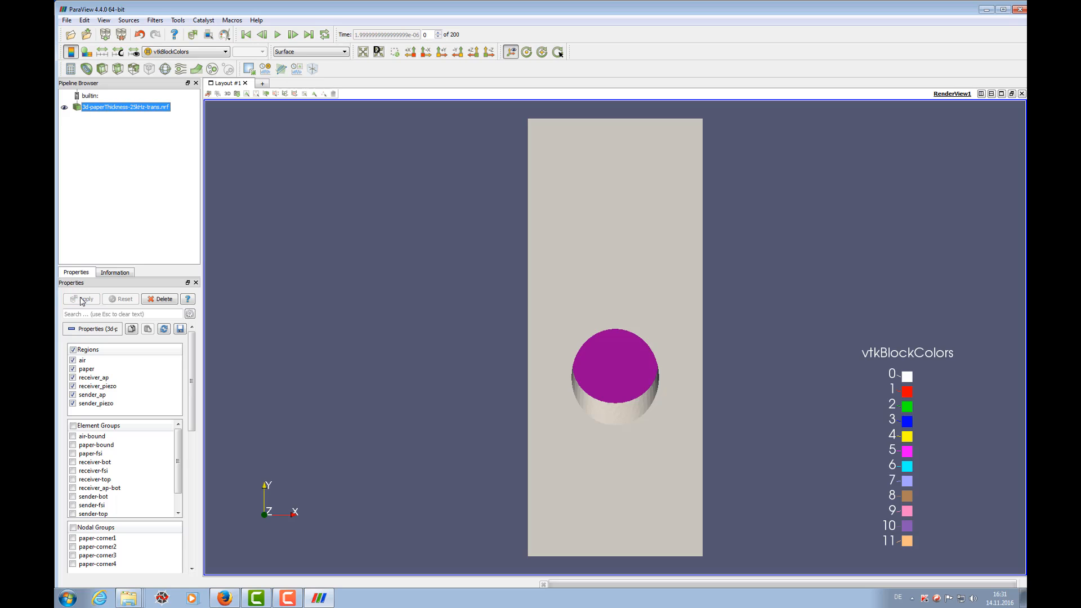
{"action": "left_click_drag", "start_coordinate": [702, 445], "coordinate": [771, 349]}
{"action": "left_click_drag", "start_coordinate": [636, 376], "coordinate": [714, 391]}
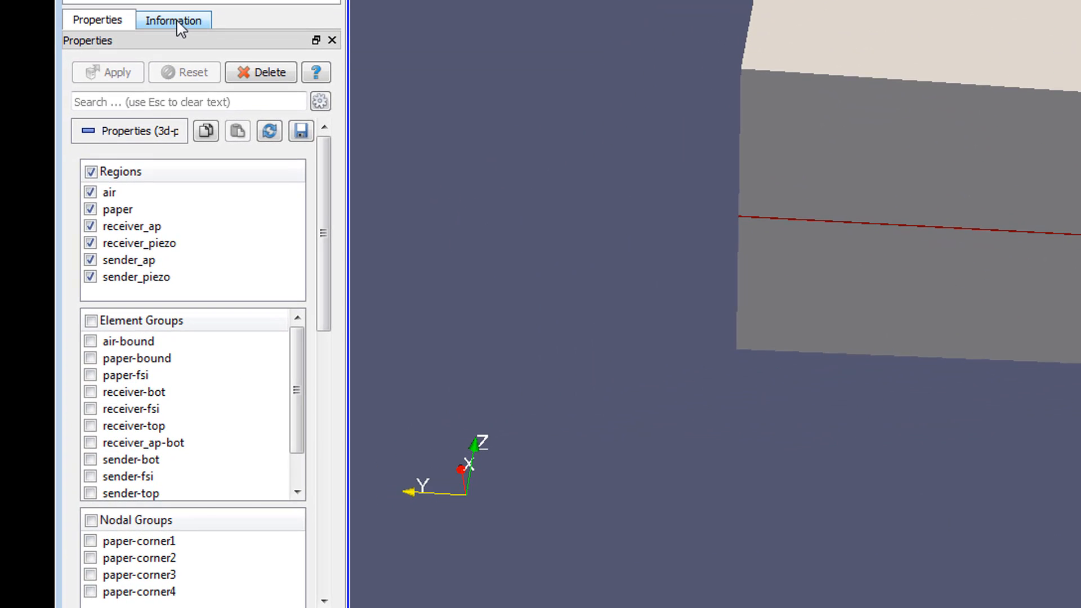
- Review the dataset's information: block hierarchy, statistics, data arrays, bounds and time values
{"action": "left_click", "coordinate": [117, 274]}
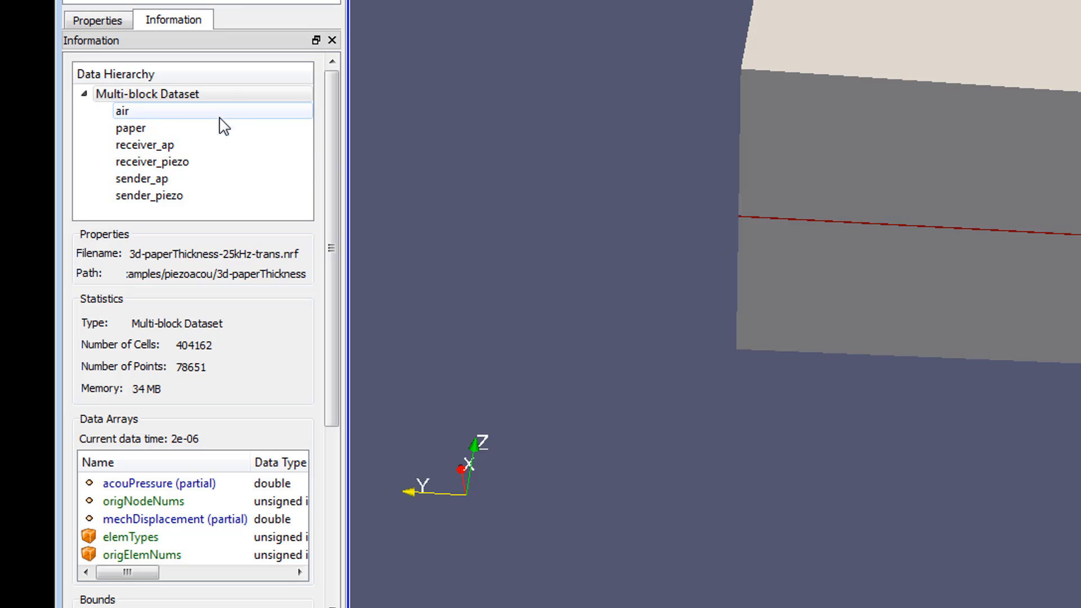
{"action": "left_click", "coordinate": [138, 96]}
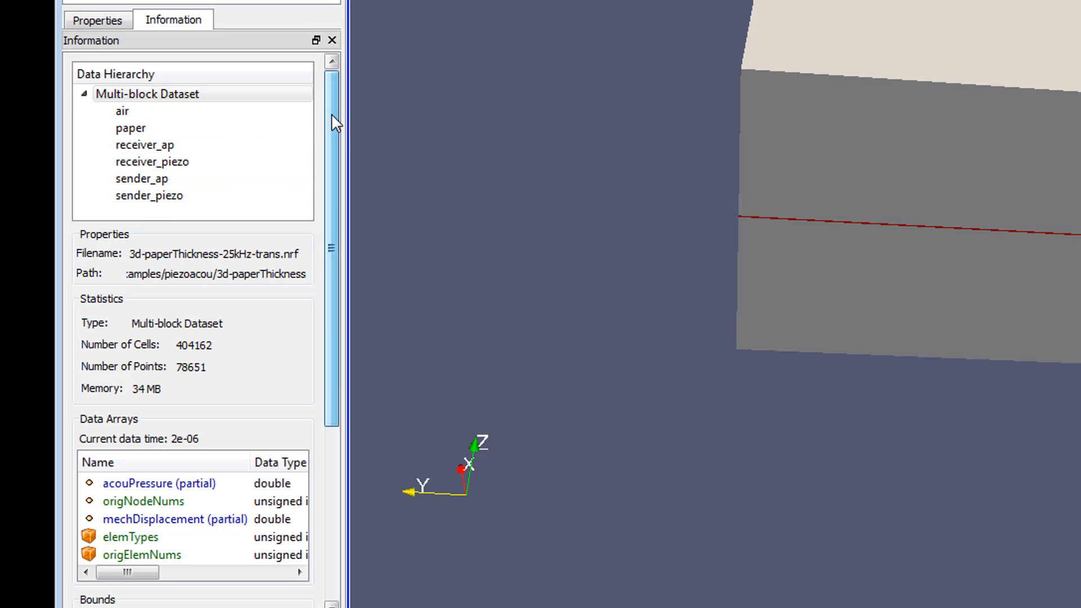
{"action": "left_click_drag", "start_coordinate": [331, 114], "coordinate": [328, 248]}
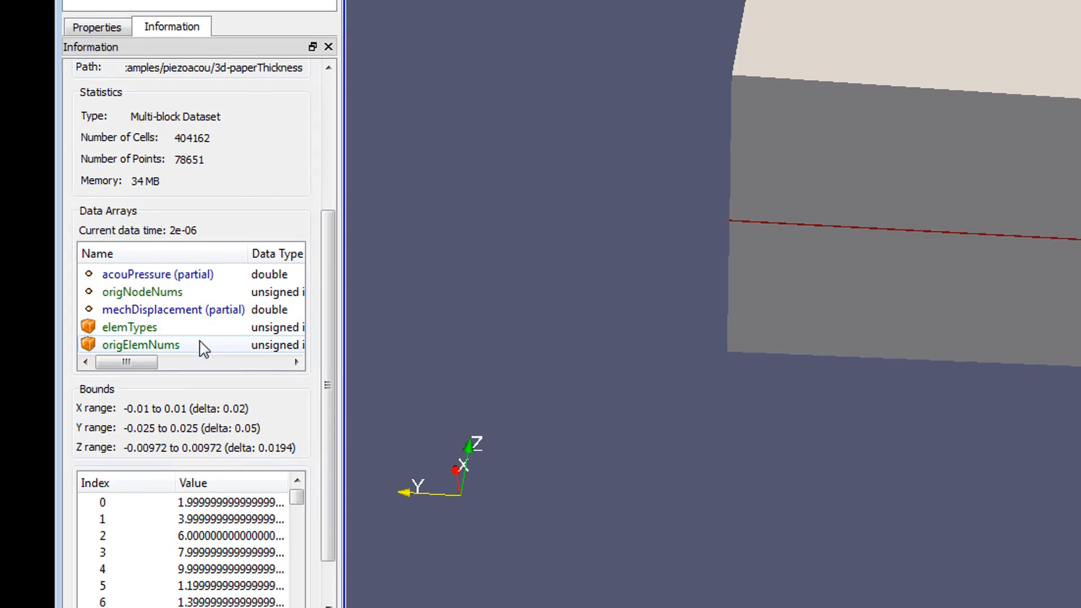
{"action": "left_click_drag", "start_coordinate": [314, 287], "coordinate": [311, 157]}
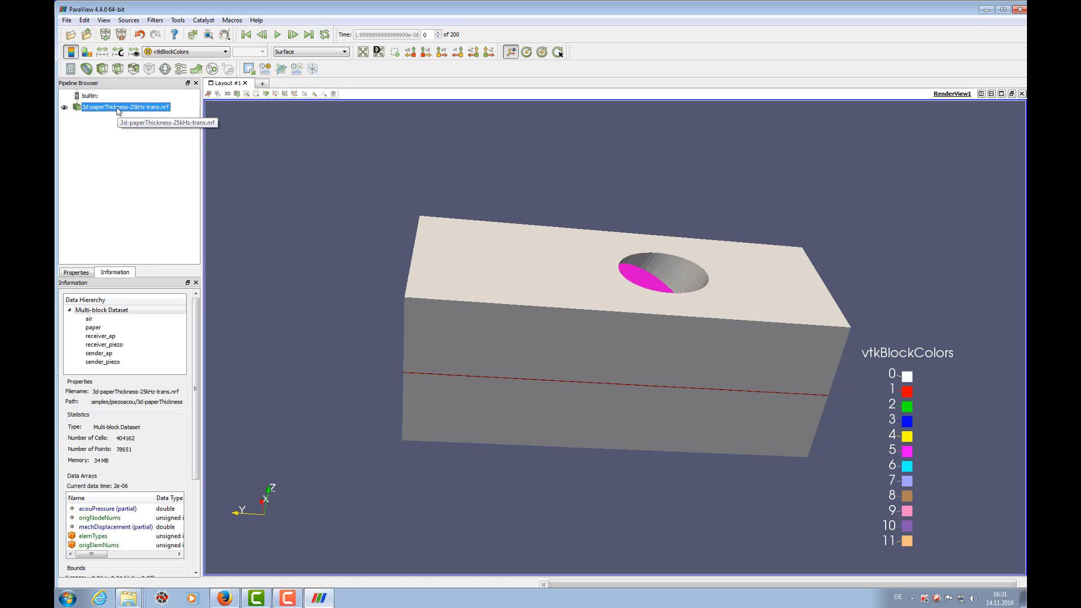
- Apply an Extract Block filter to 3d-paperThickness-25kHz-trans.nrf, extracting only the air block
{"action": "left_click", "coordinate": [155, 21]}
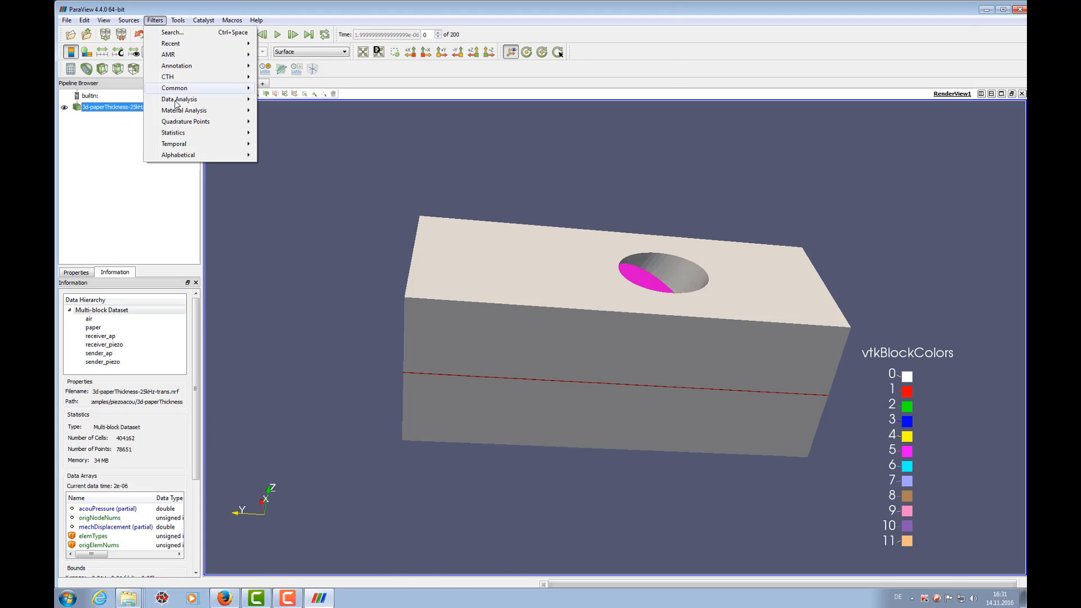
{"action": "mouse_move", "coordinate": [196, 161]}
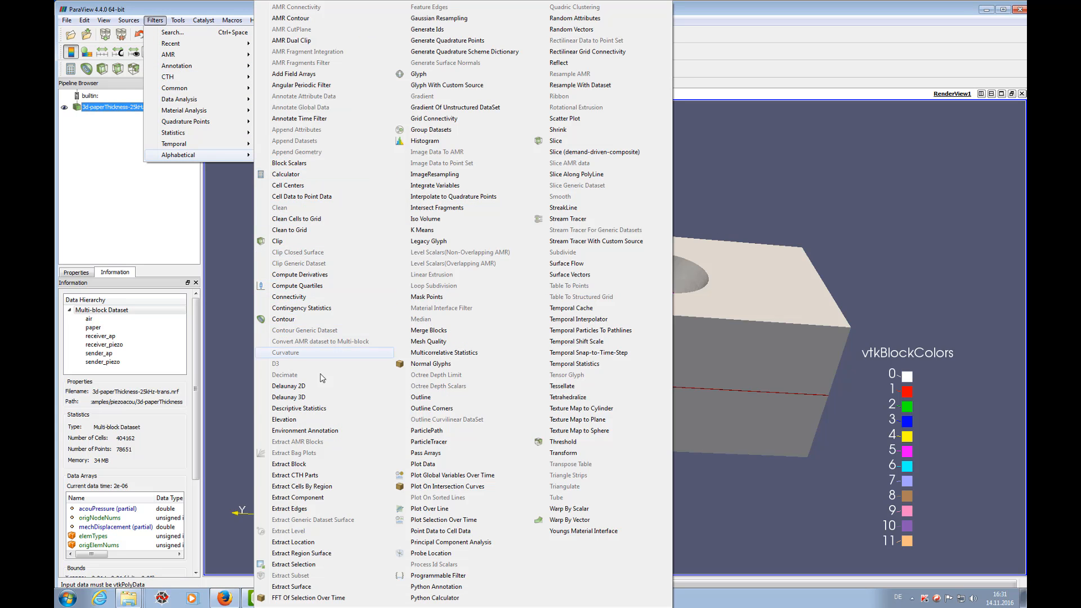
{"action": "left_click", "coordinate": [302, 465]}
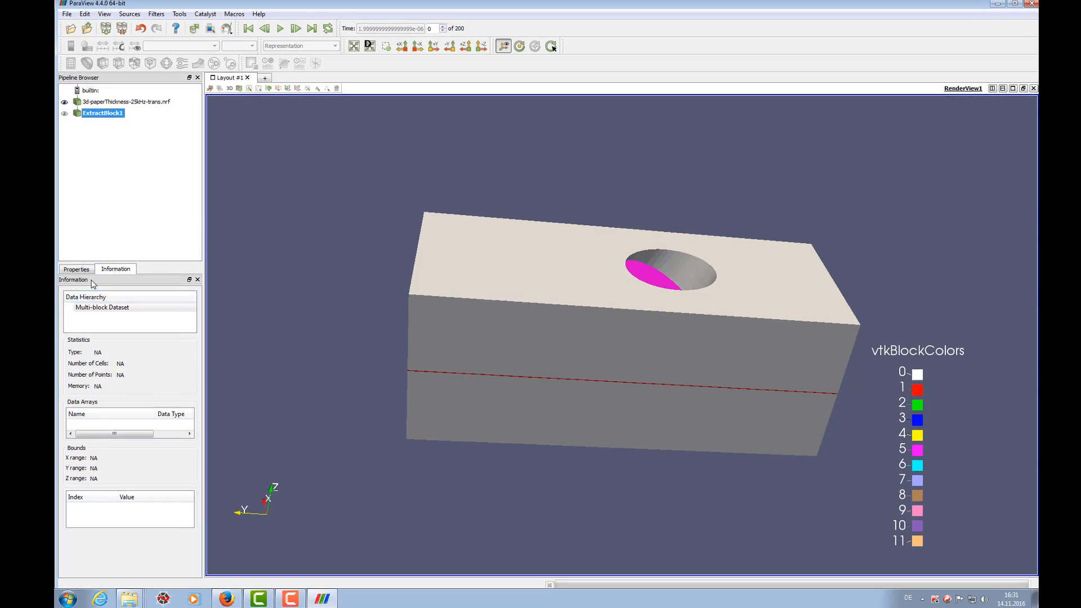
{"action": "left_click", "coordinate": [76, 269]}
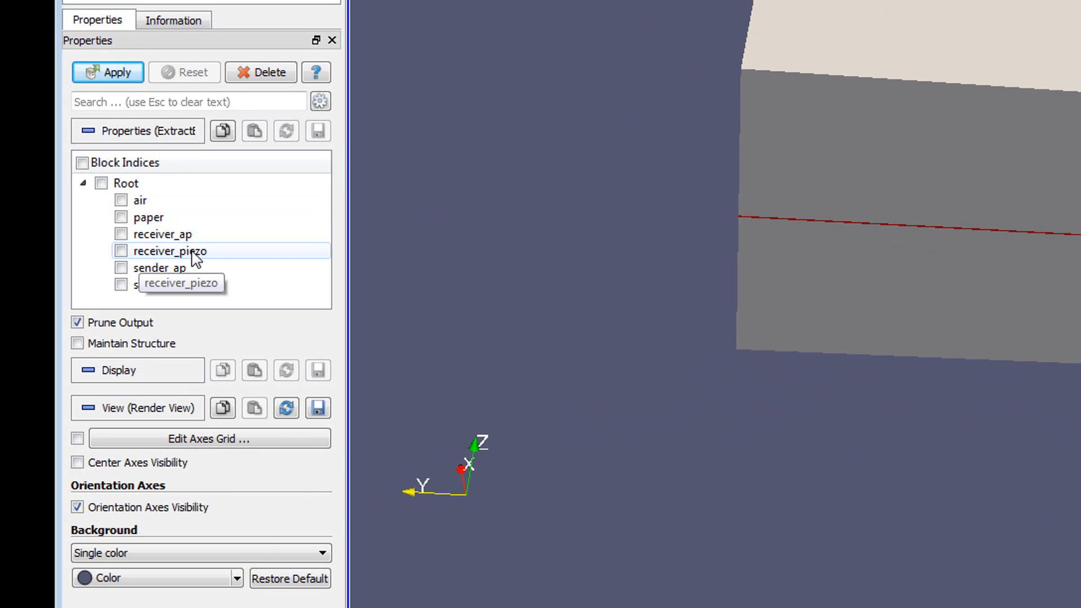
{"action": "left_click", "coordinate": [121, 201]}
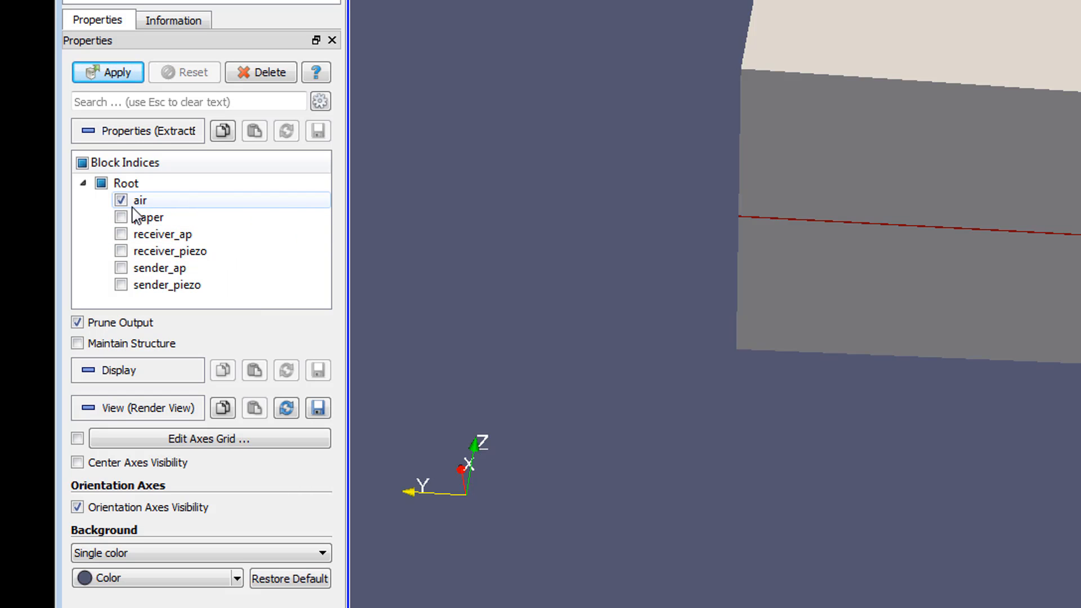
{"action": "left_click", "coordinate": [90, 76]}
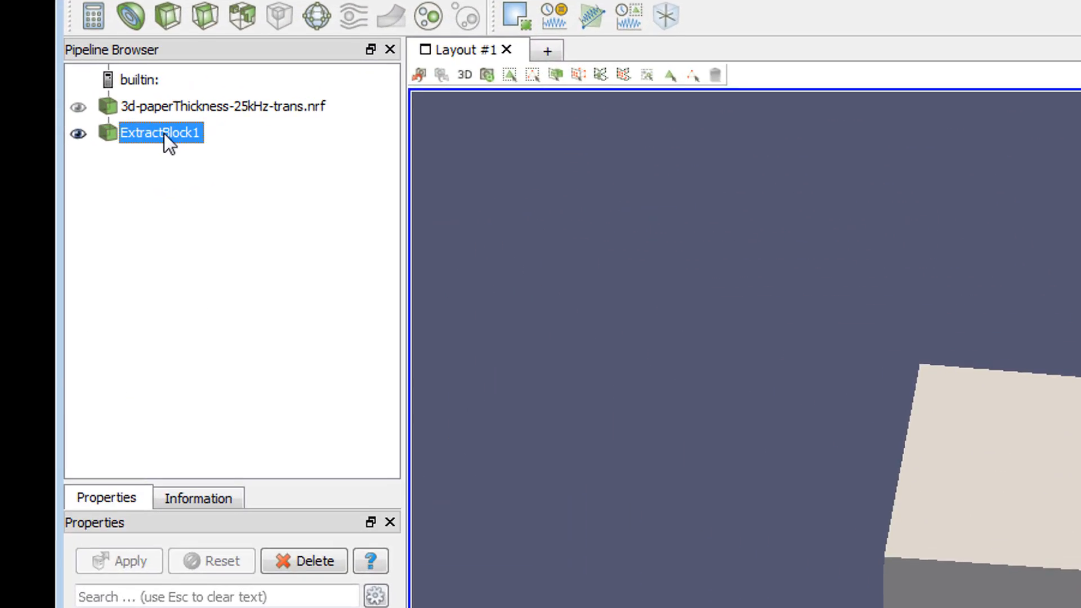
- Rename the extracted air block in the pipeline as acoustic
{"action": "key", "text": "F2"}
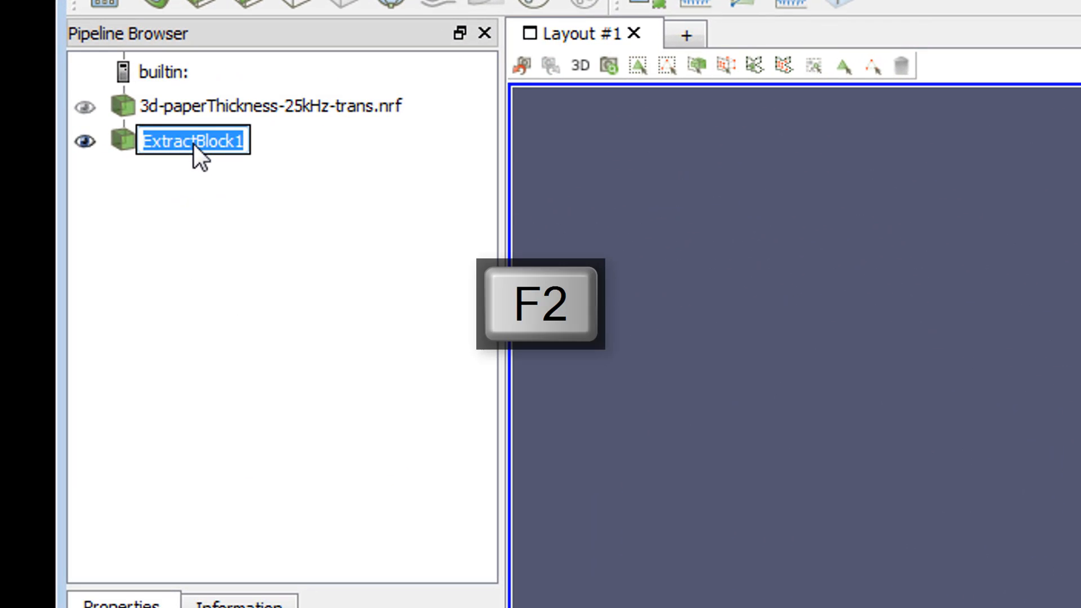
{"action": "type", "text": "acoustic"}
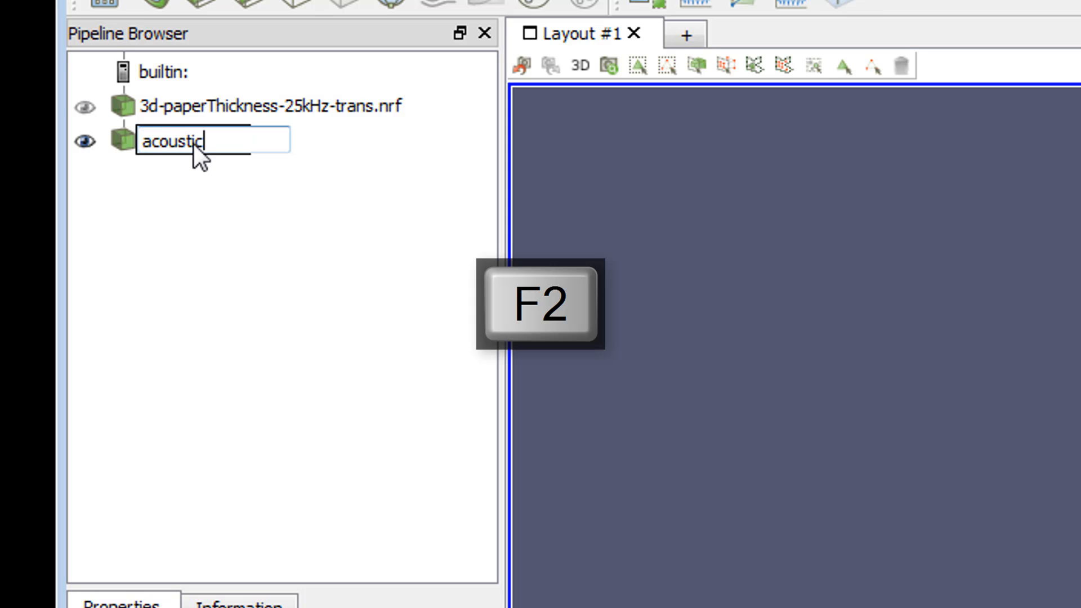
{"action": "key", "text": "Return"}
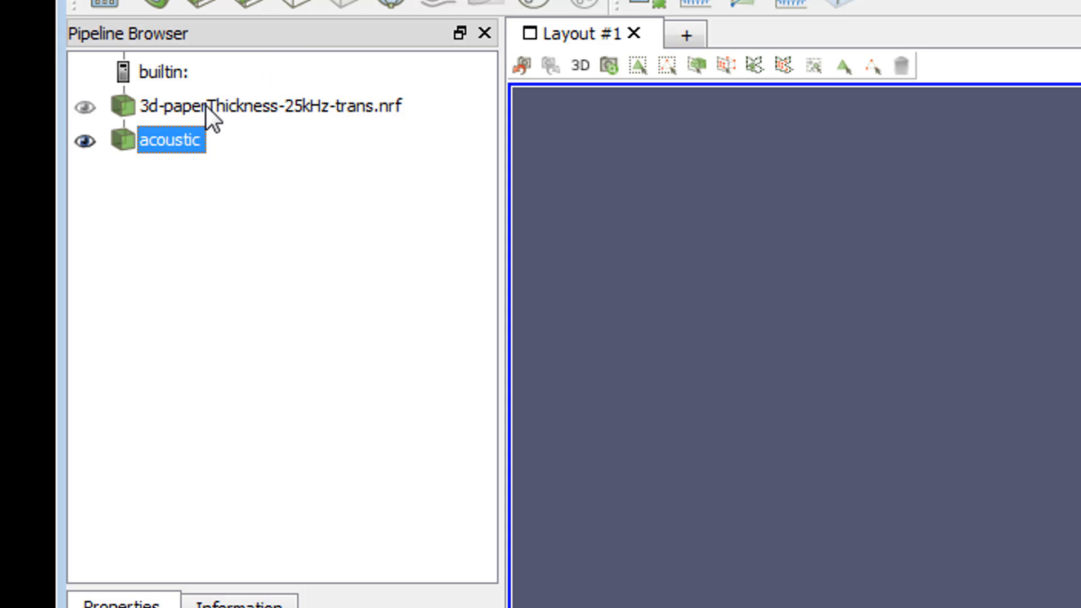
- Apply an Extract Block filter to 3d-paperThickness-25kHz-trans.nrf, extracting paper, receiver_ap, receiver_piezo, sender_ap and sender_piezo without air
{"action": "left_click", "coordinate": [183, 106]}
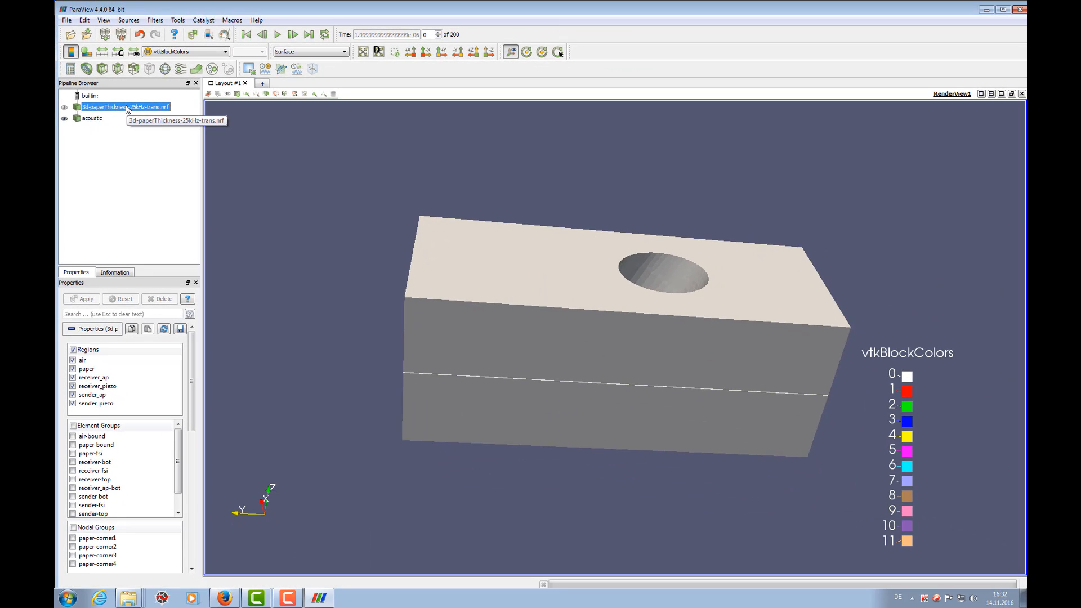
{"action": "key", "text": "ctrl+space"}
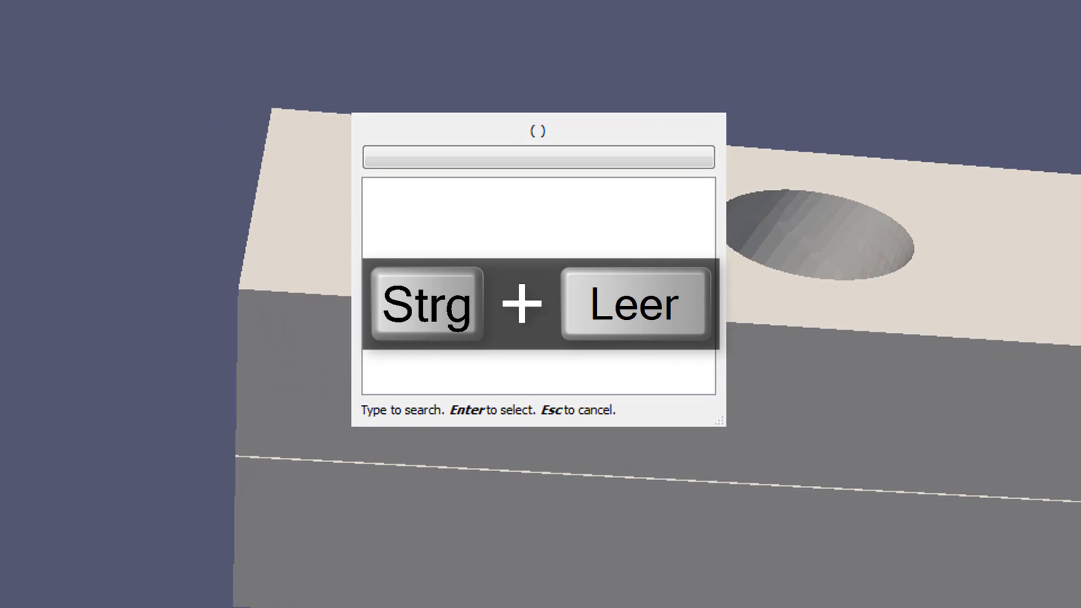
{"action": "type", "text": "ex"}
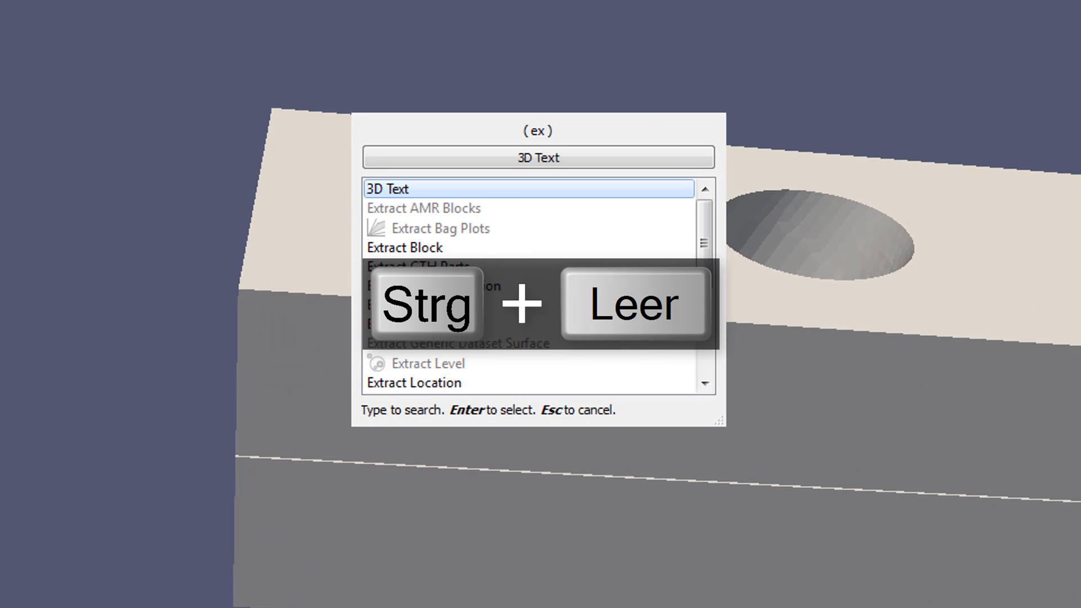
{"action": "type", "text": "tra"}
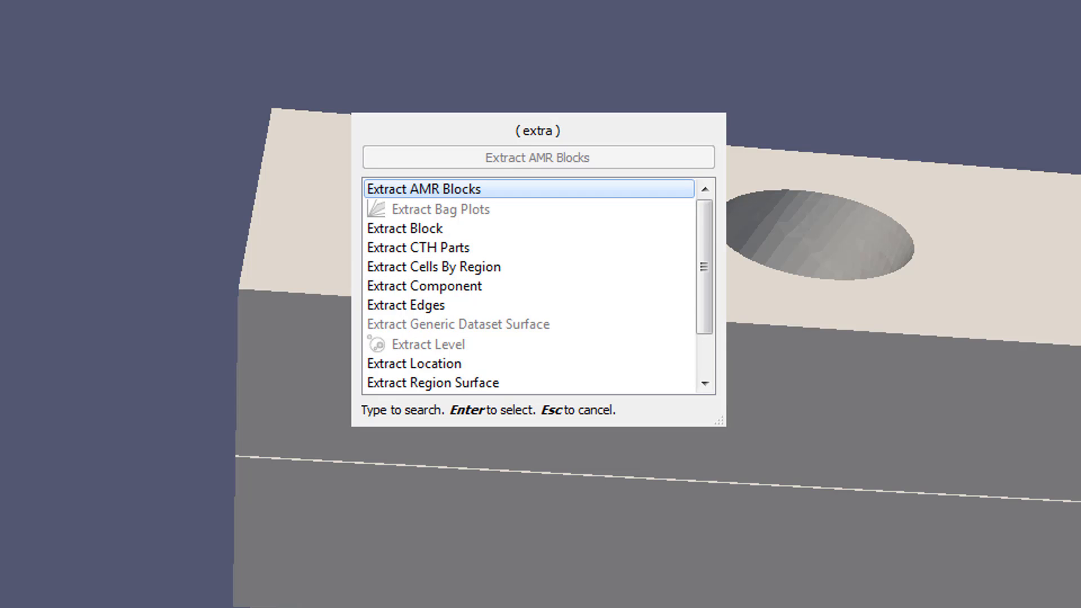
{"action": "type", "text": "ct b"}
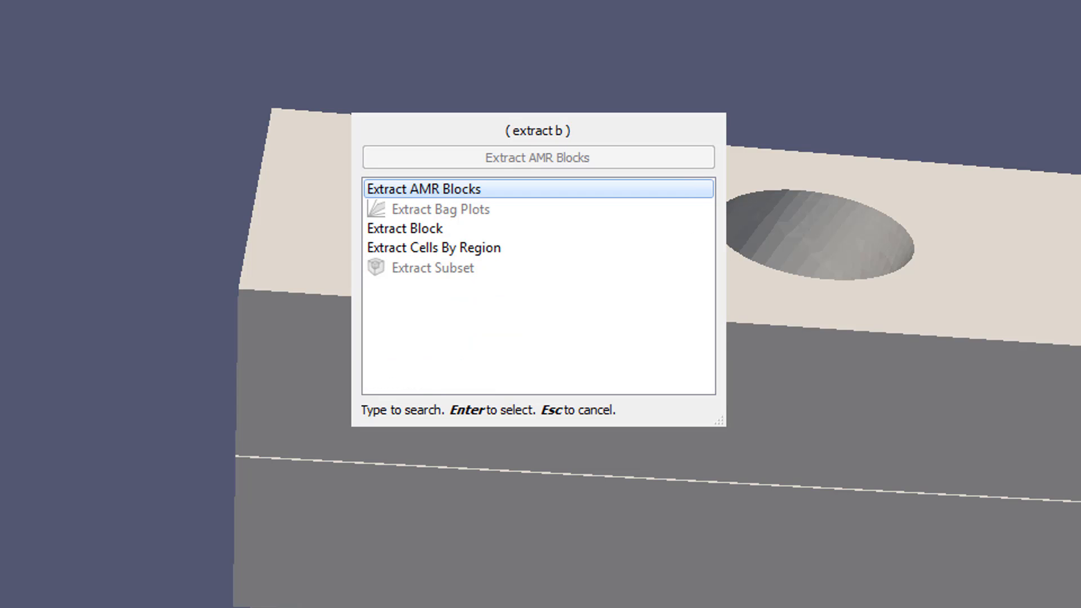
{"action": "left_click", "coordinate": [417, 229]}
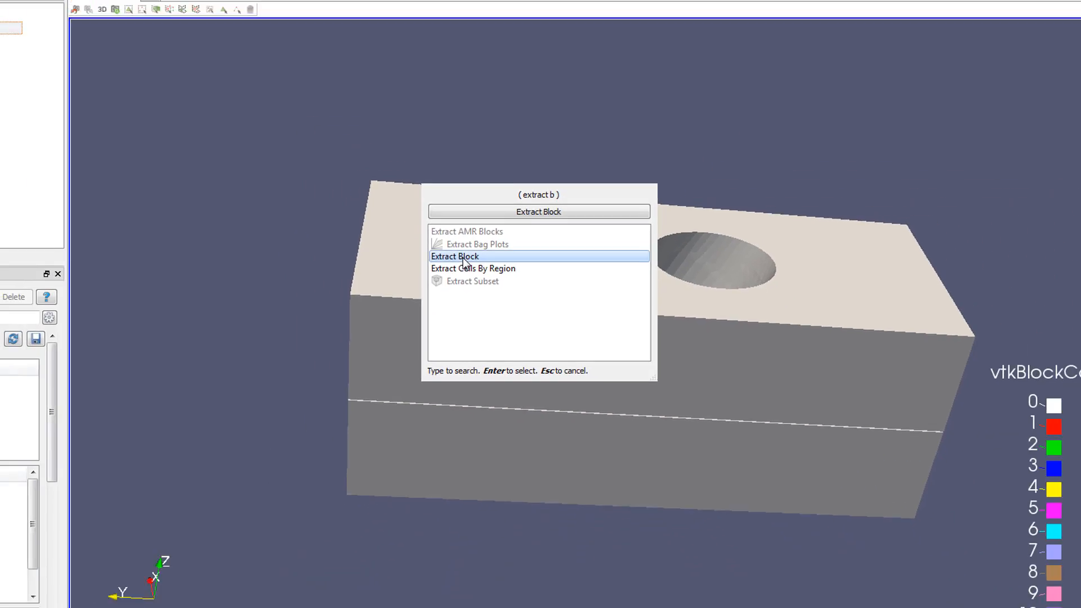
{"action": "key", "text": "Return"}
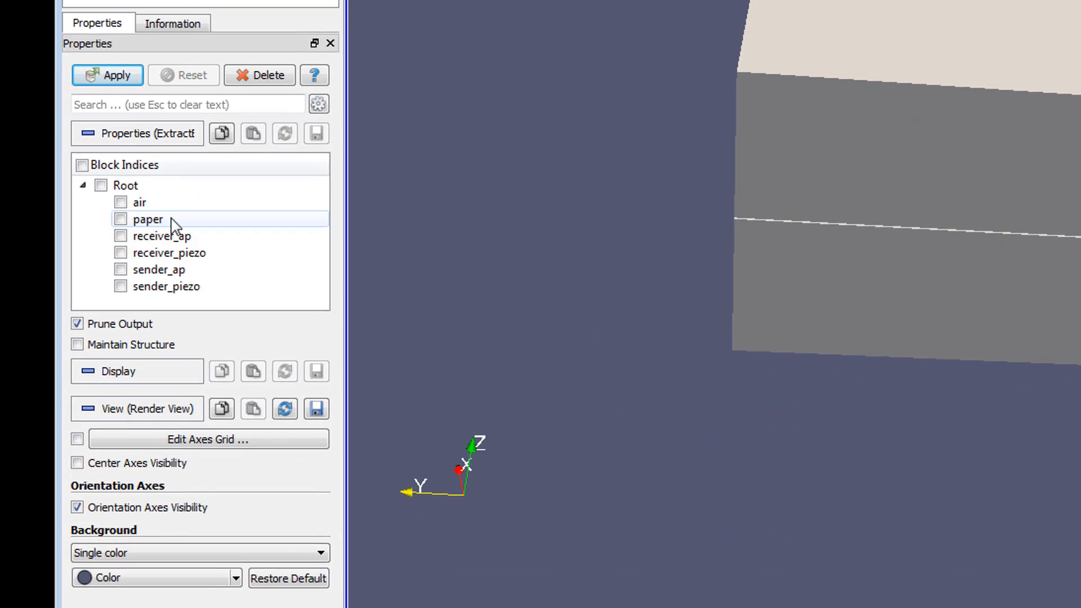
{"action": "left_click", "coordinate": [101, 186]}
{"action": "left_click", "coordinate": [120, 202]}
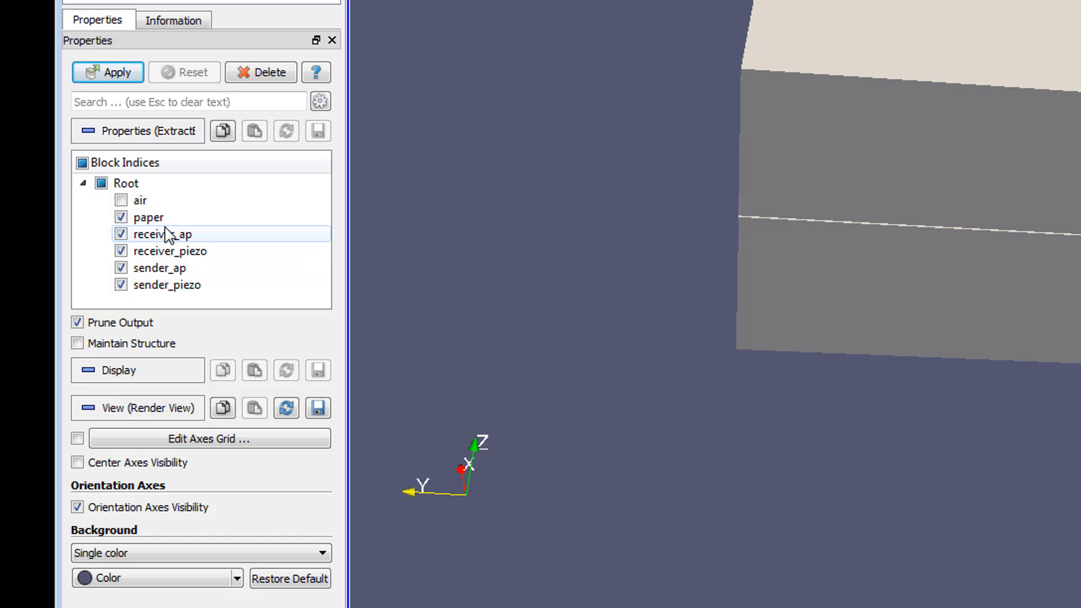
{"action": "left_click", "coordinate": [107, 72]}
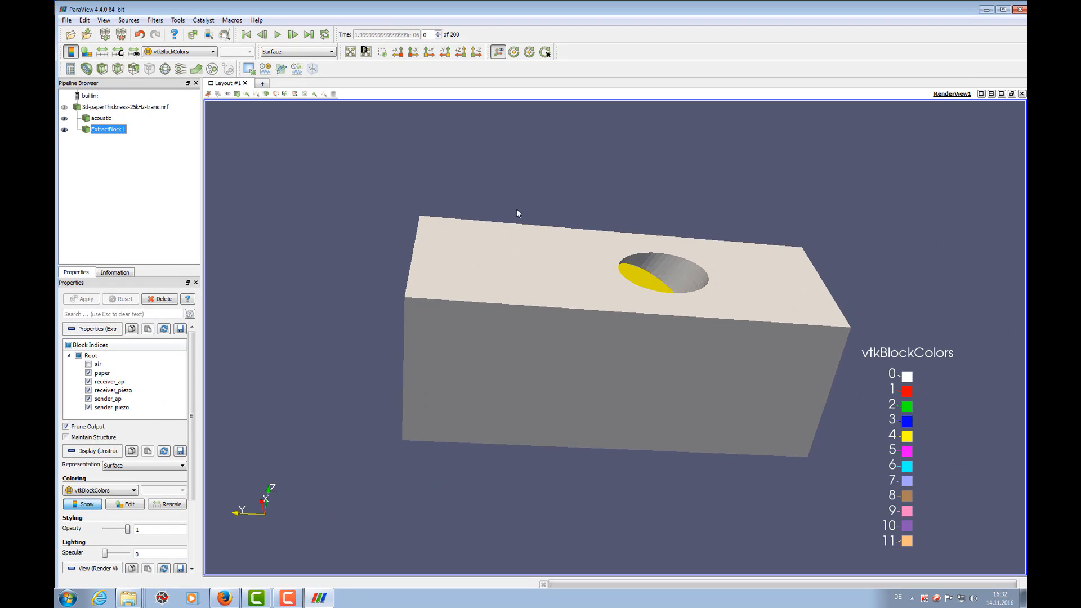
- Rename the newly extracted block in the pipeline as mechanical
{"action": "left_click_drag", "start_coordinate": [517, 213], "coordinate": [489, 197]}
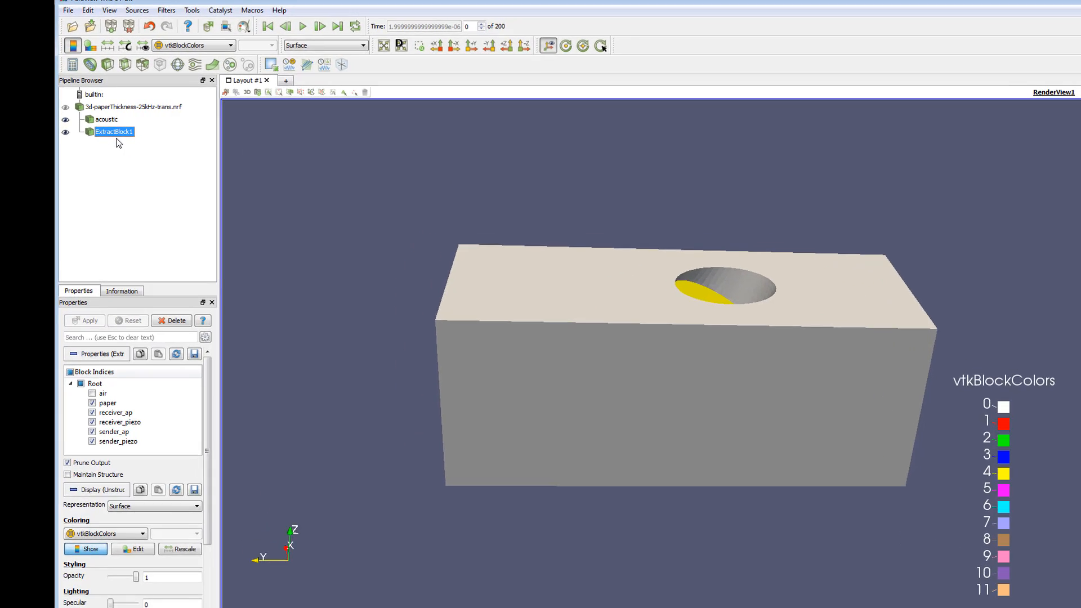
{"action": "key", "text": "F2"}
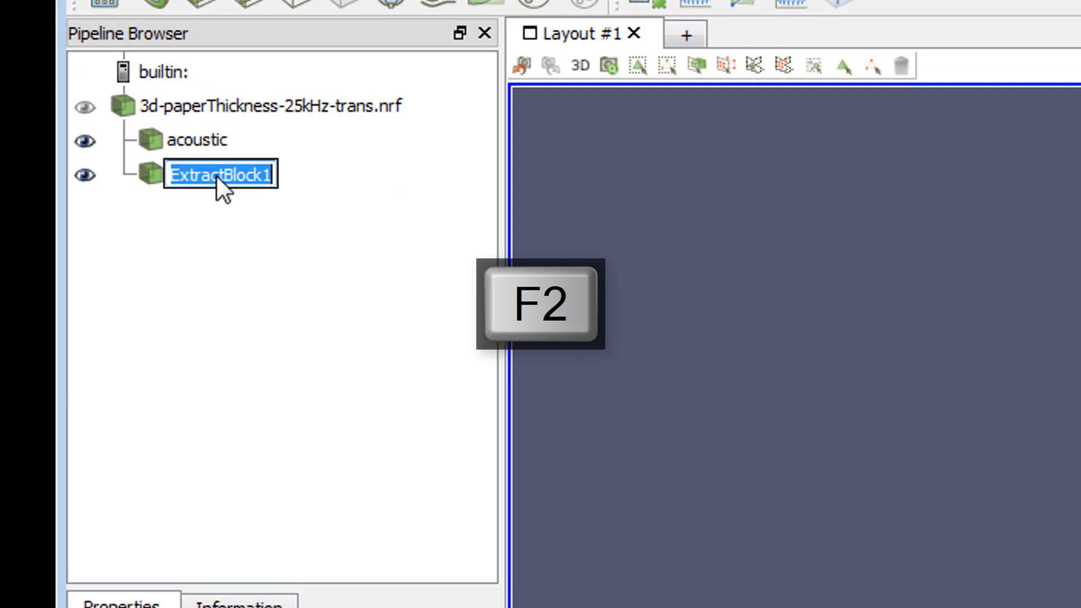
{"action": "type", "text": "mecha"}
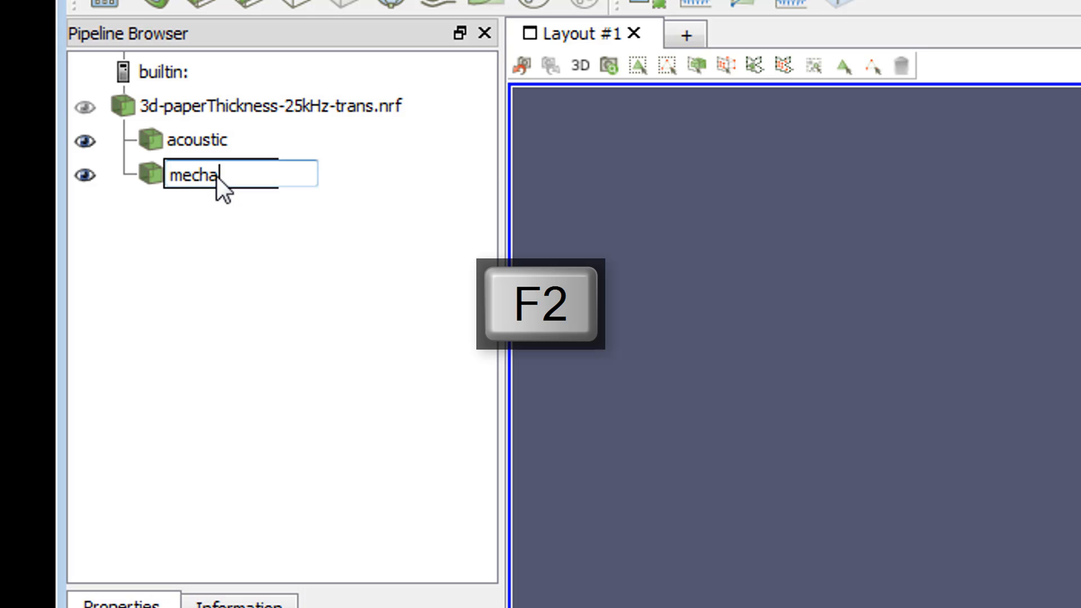
{"action": "type", "text": "nical"}
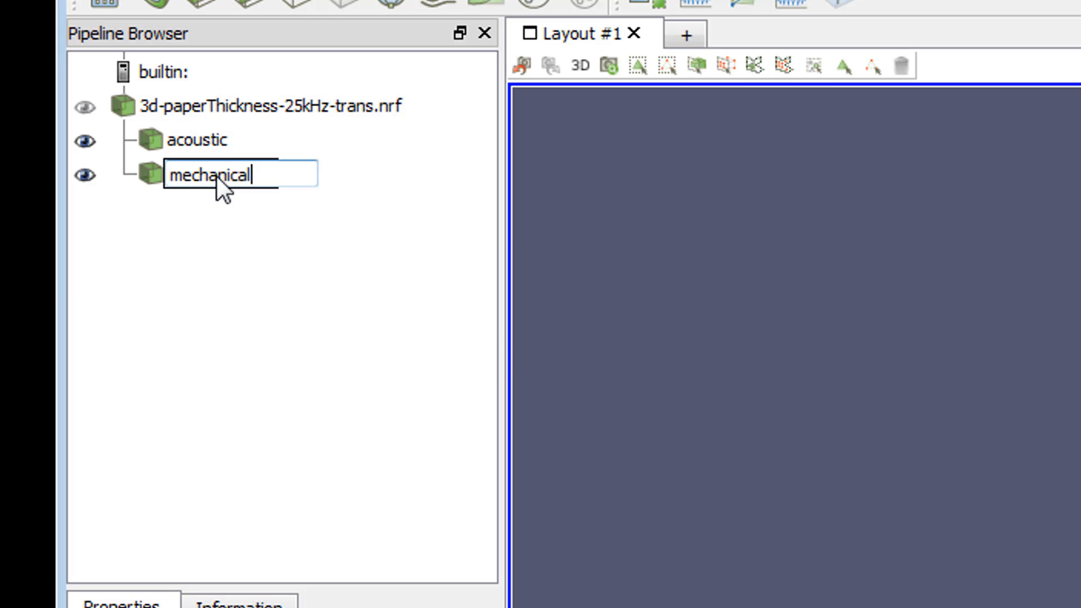
{"action": "key", "text": "Return"}
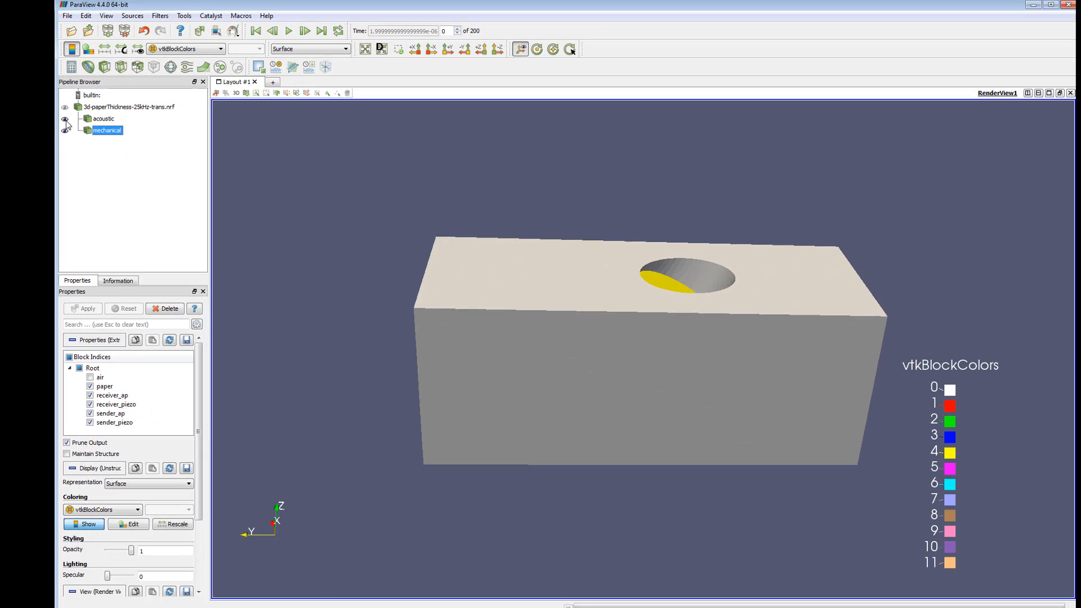
- Hide the acoustic block so that only the mechanical parts are displayed, and inspect them from several angles
{"action": "left_click", "coordinate": [72, 128]}
{"action": "left_click_drag", "start_coordinate": [613, 198], "coordinate": [614, 316]}
{"action": "left_click_drag", "start_coordinate": [679, 357], "coordinate": [629, 354]}
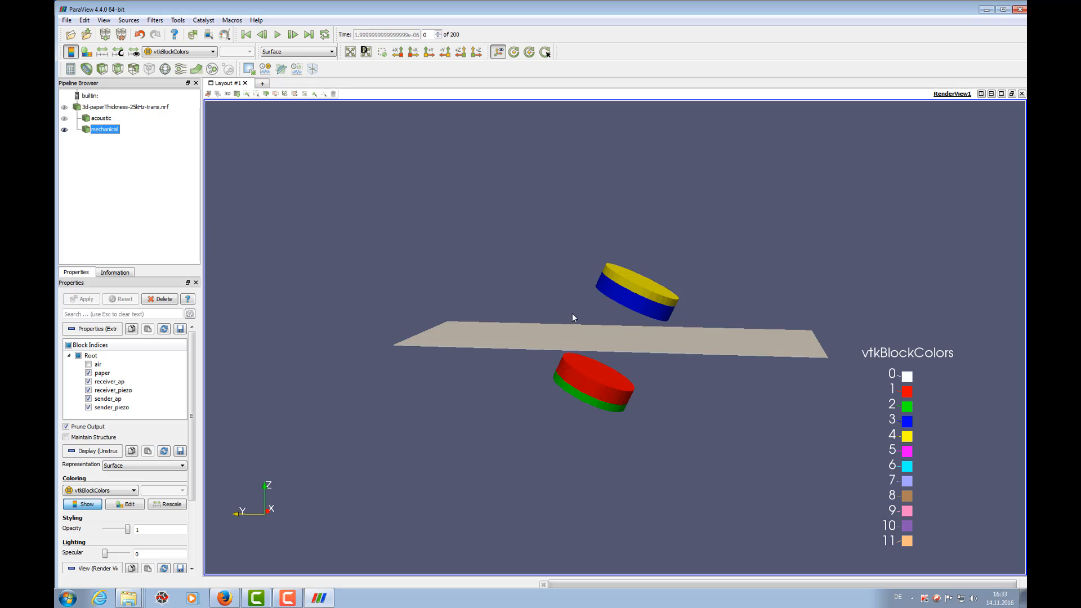
{"action": "left_click_drag", "start_coordinate": [667, 333], "coordinate": [579, 261]}
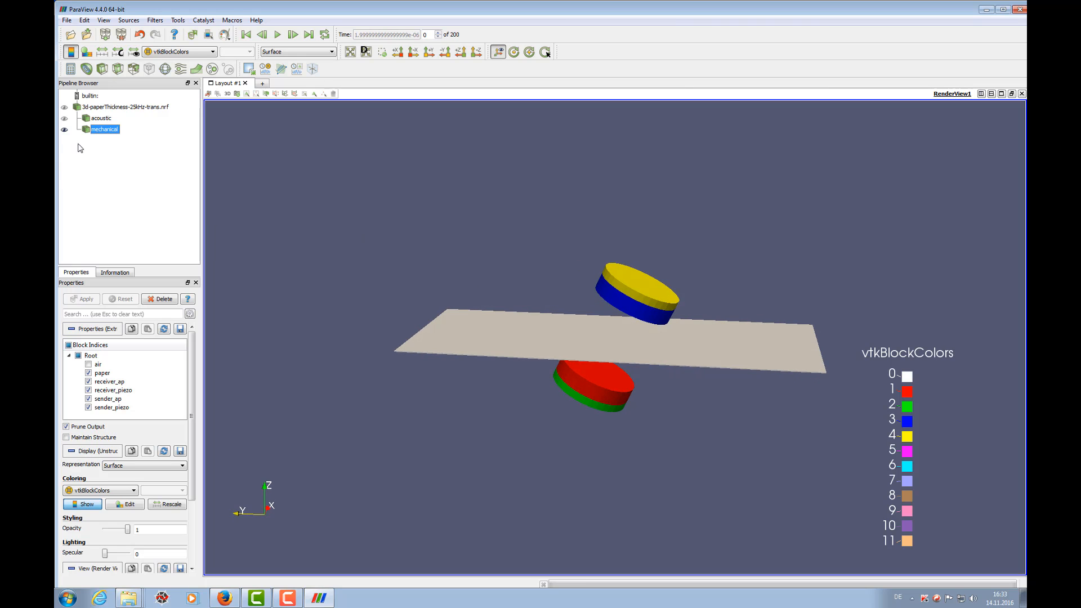
- Display the acoustic block on its own for comparison, and return to displaying only the mechanical block
{"action": "left_click", "coordinate": [65, 129]}
{"action": "left_click", "coordinate": [64, 118]}
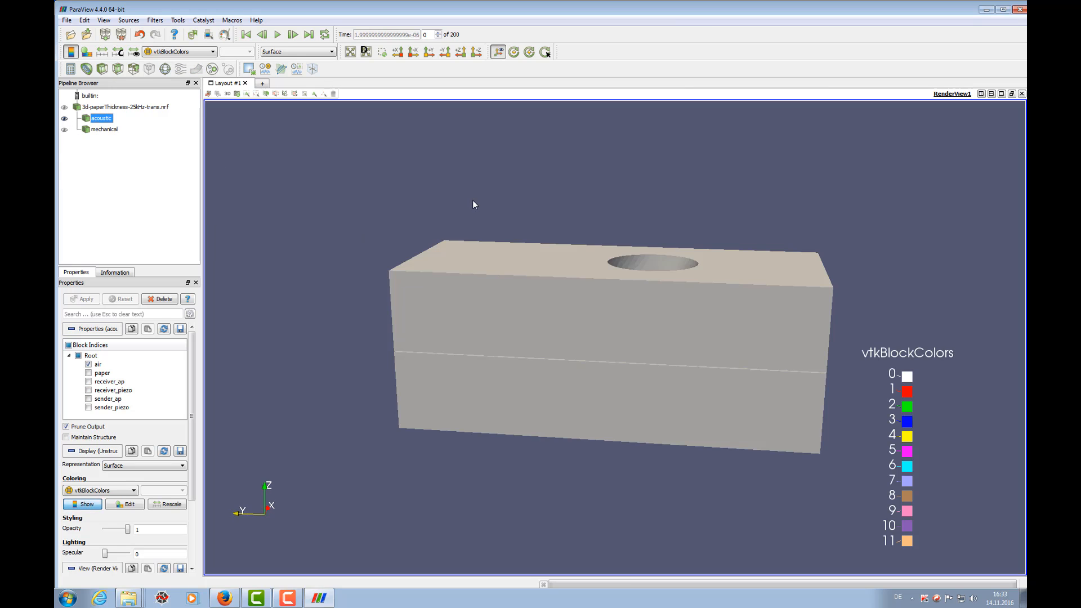
{"action": "left_click", "coordinate": [65, 118]}
{"action": "left_click", "coordinate": [64, 129]}
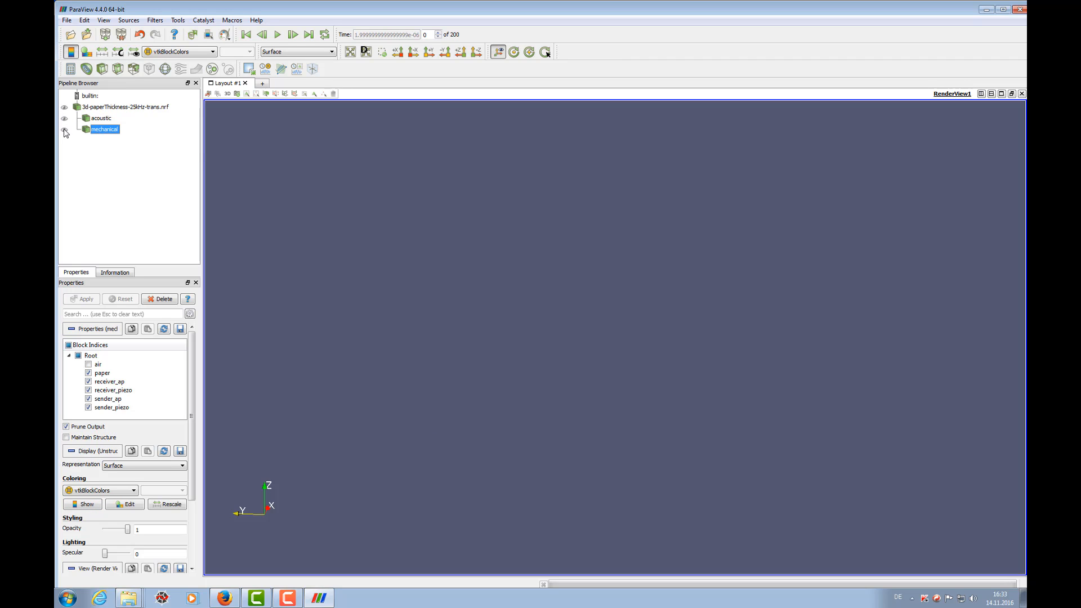
{"action": "left_click_drag", "start_coordinate": [646, 287], "coordinate": [644, 289]}
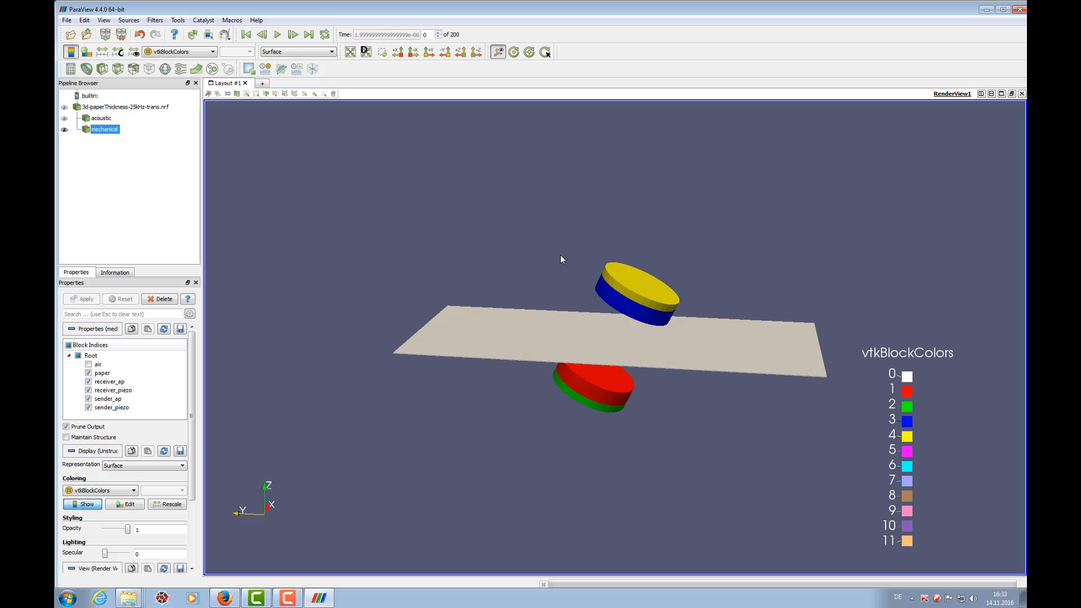
- Color the mechanical block by mechDisplacement magnitude
{"action": "left_click", "coordinate": [179, 51]}
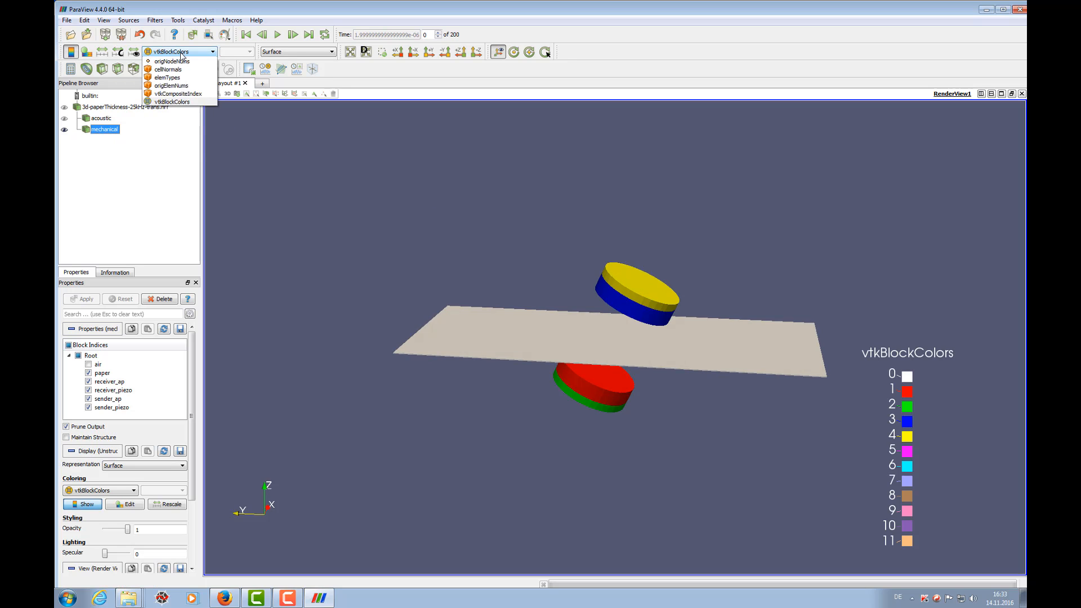
{"action": "left_click", "coordinate": [184, 69]}
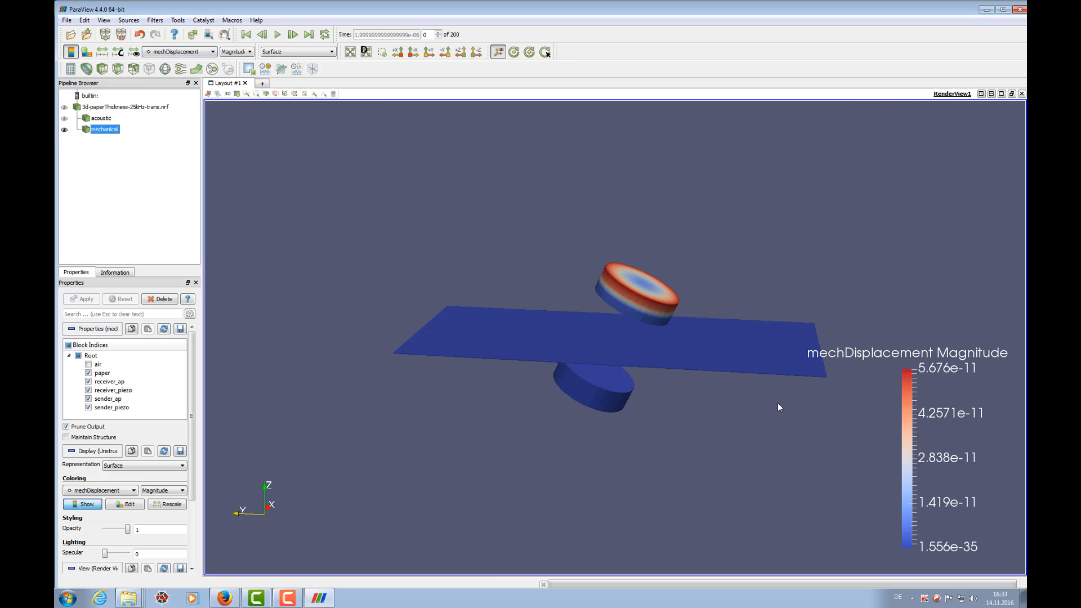
{"action": "left_click_drag", "start_coordinate": [695, 384], "coordinate": [609, 290]}
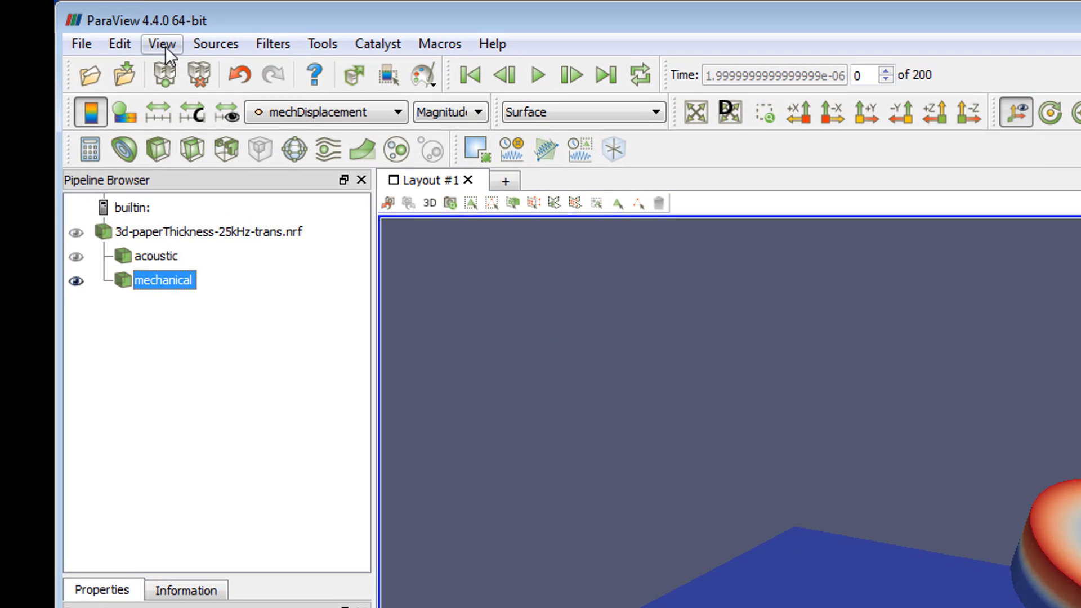
- Show the Animation View and move the current time to 4.6e-05 to see the displacement at that time step
{"action": "left_click", "coordinate": [162, 44]}
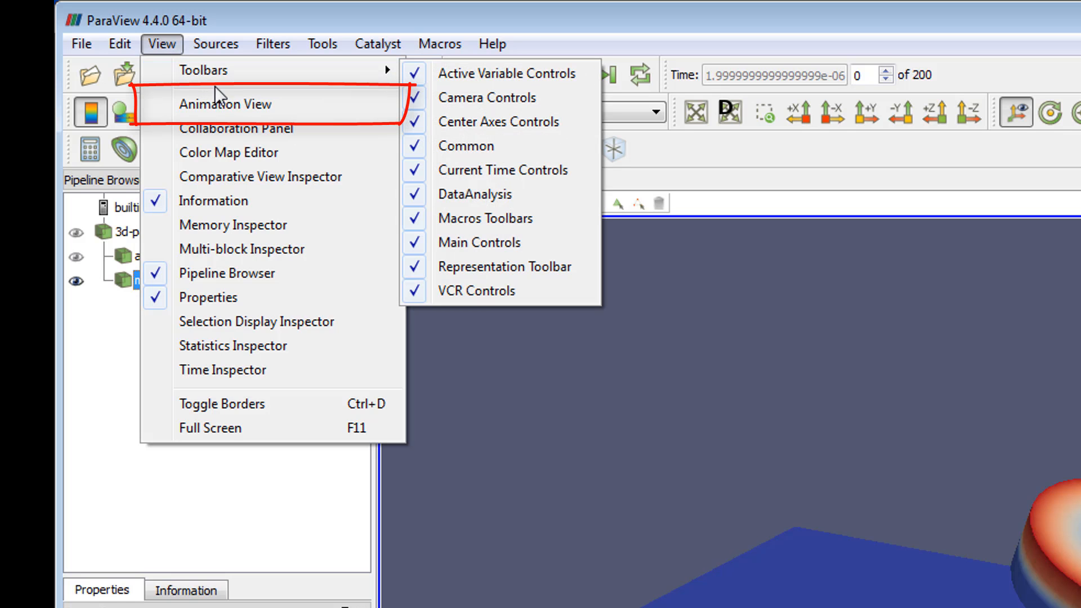
{"action": "left_click", "coordinate": [229, 104]}
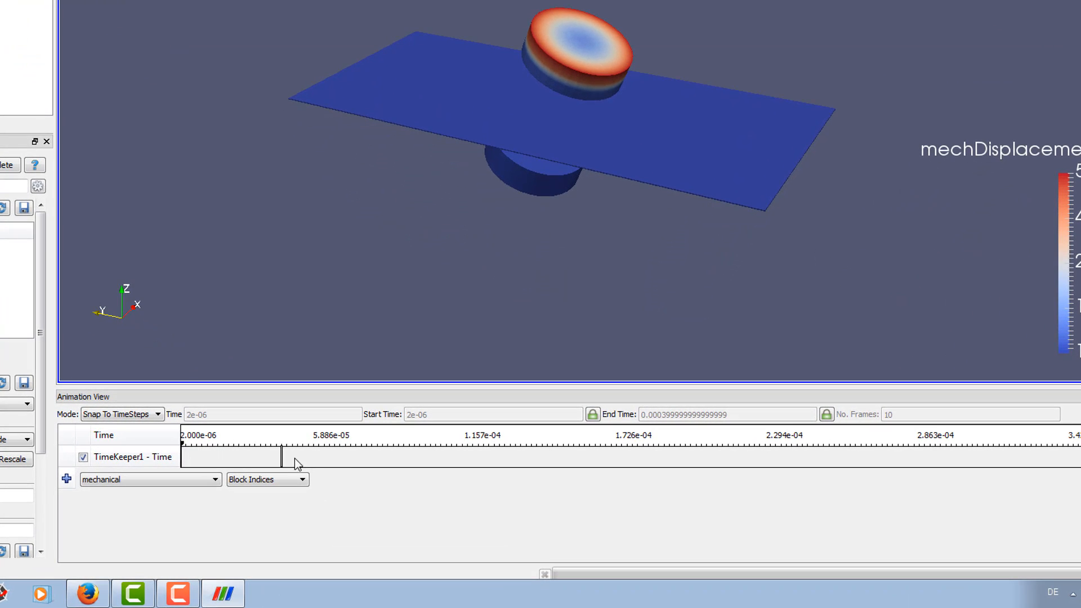
{"action": "left_click", "coordinate": [382, 457]}
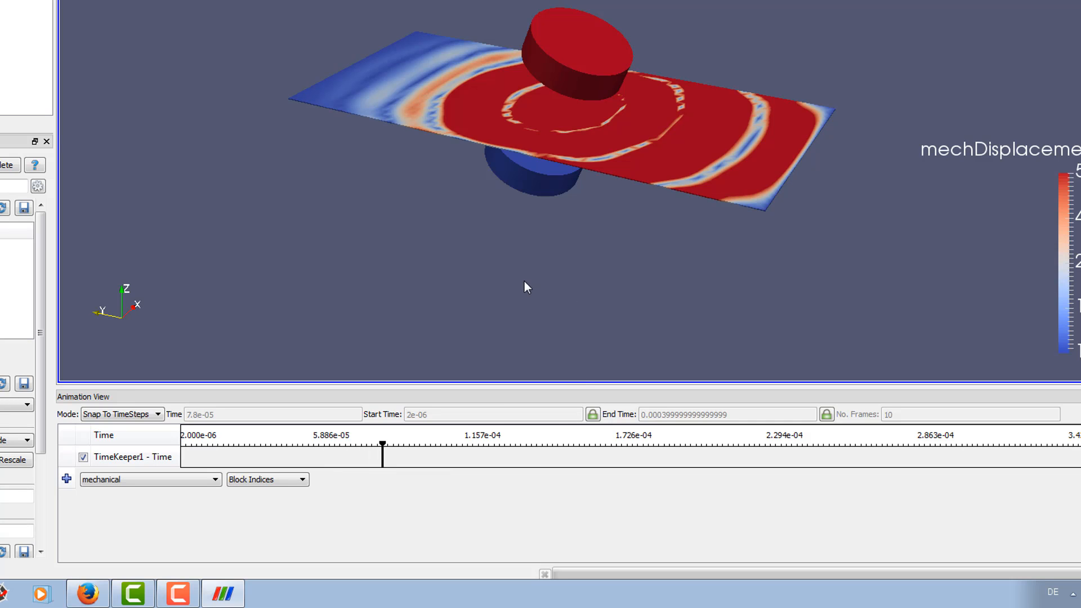
{"action": "left_click", "coordinate": [312, 453]}
{"action": "mouse_move", "coordinate": [555, 228]}
{"action": "left_mouse_down"}
{"action": "mouse_move", "coordinate": [613, 227]}
{"action": "mouse_move", "coordinate": [583, 228]}
{"action": "mouse_move", "coordinate": [670, 103]}
{"action": "left_mouse_up"}
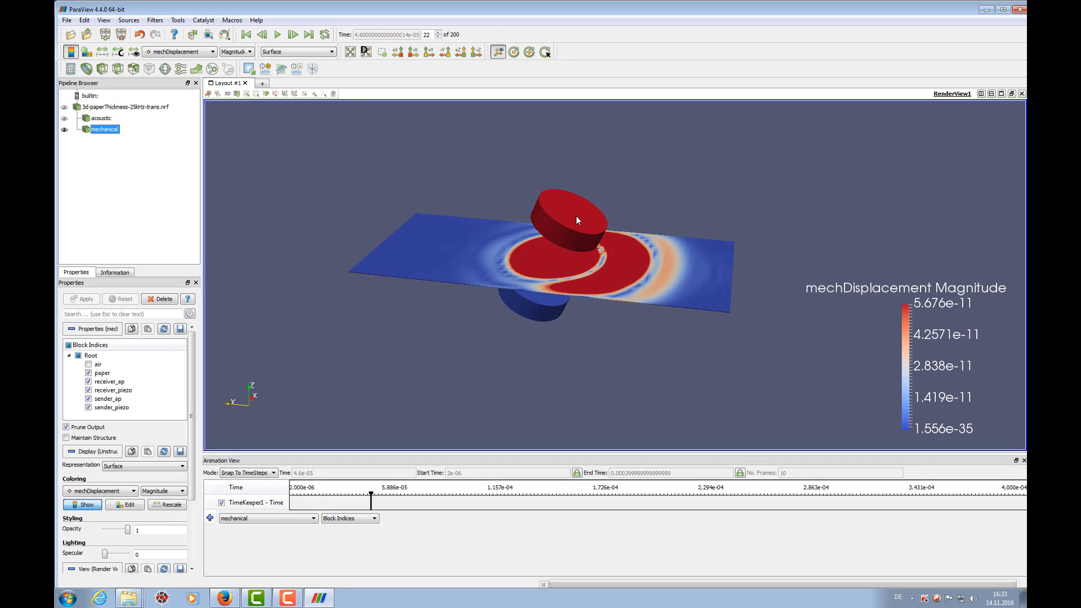
{"action": "left_click_drag", "start_coordinate": [576, 220], "coordinate": [589, 207]}
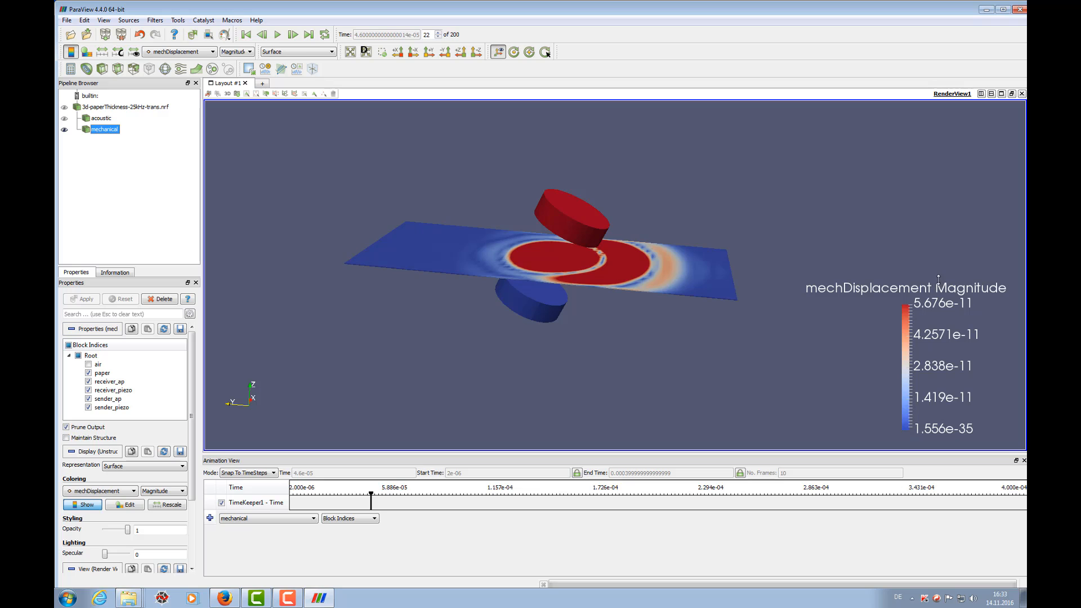
- Reposition and enlarge the mechDisplacement color legend, and rescale its color range to the data at the current time step
{"action": "left_click_drag", "start_coordinate": [937, 278], "coordinate": [931, 176]}
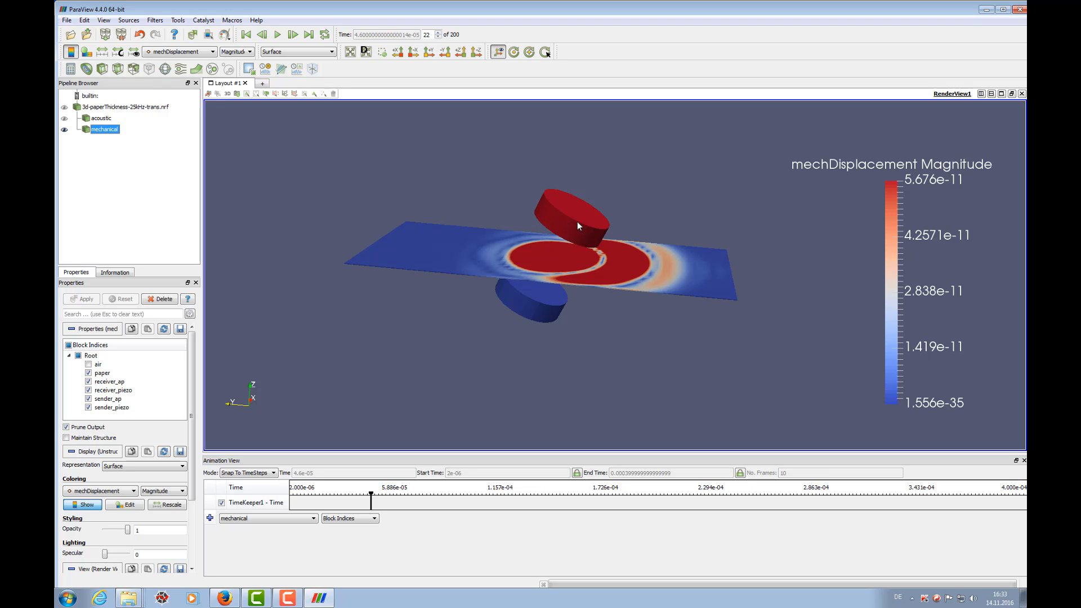
{"action": "left_click_drag", "start_coordinate": [618, 326], "coordinate": [614, 329]}
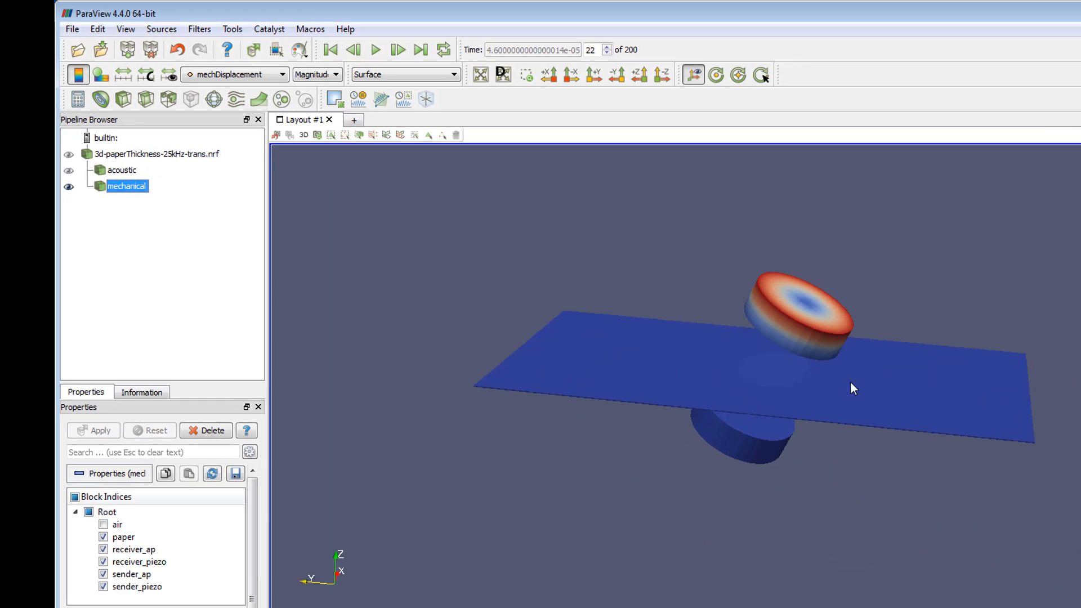
{"action": "mouse_move", "coordinate": [851, 383]}
{"action": "left_mouse_down"}
{"action": "mouse_move", "coordinate": [838, 338]}
{"action": "mouse_move", "coordinate": [830, 378]}
{"action": "mouse_move", "coordinate": [846, 381]}
{"action": "left_mouse_up"}
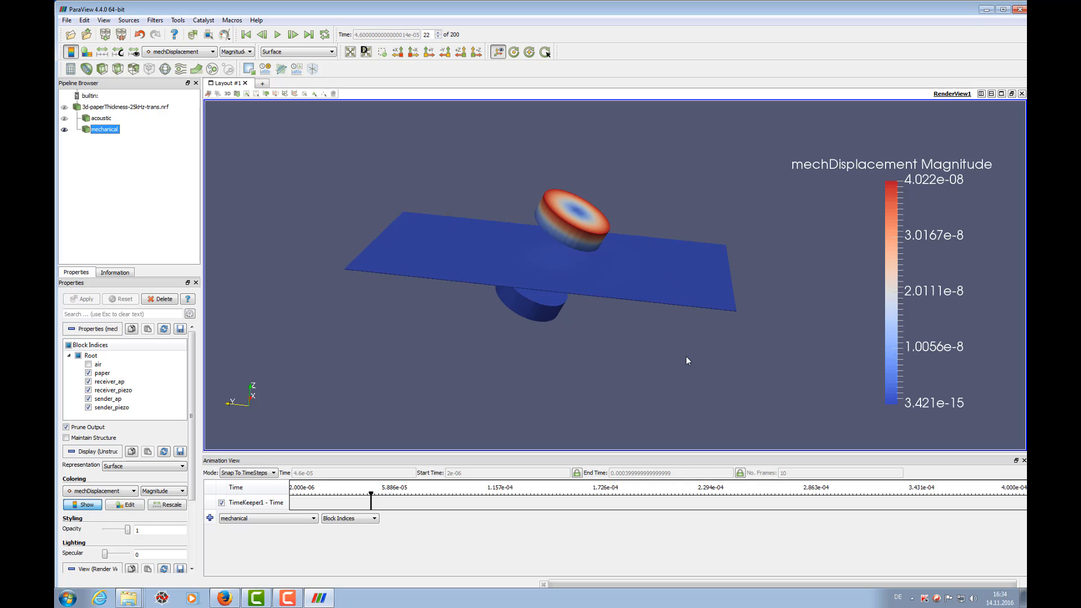
{"action": "left_click_drag", "start_coordinate": [685, 362], "coordinate": [698, 358]}
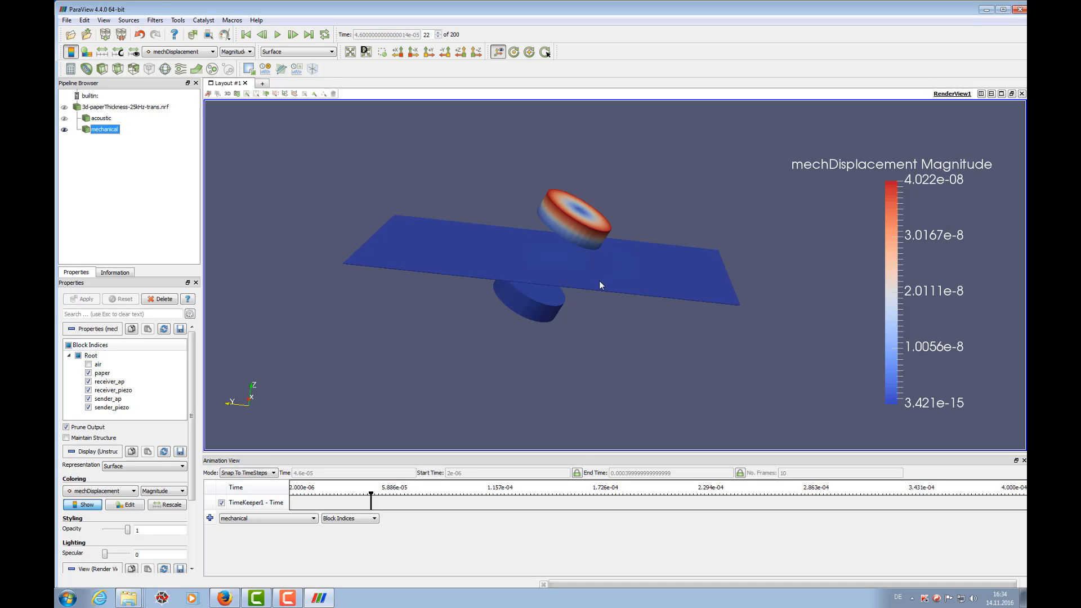
{"action": "left_click_drag", "start_coordinate": [600, 284], "coordinate": [578, 242]}
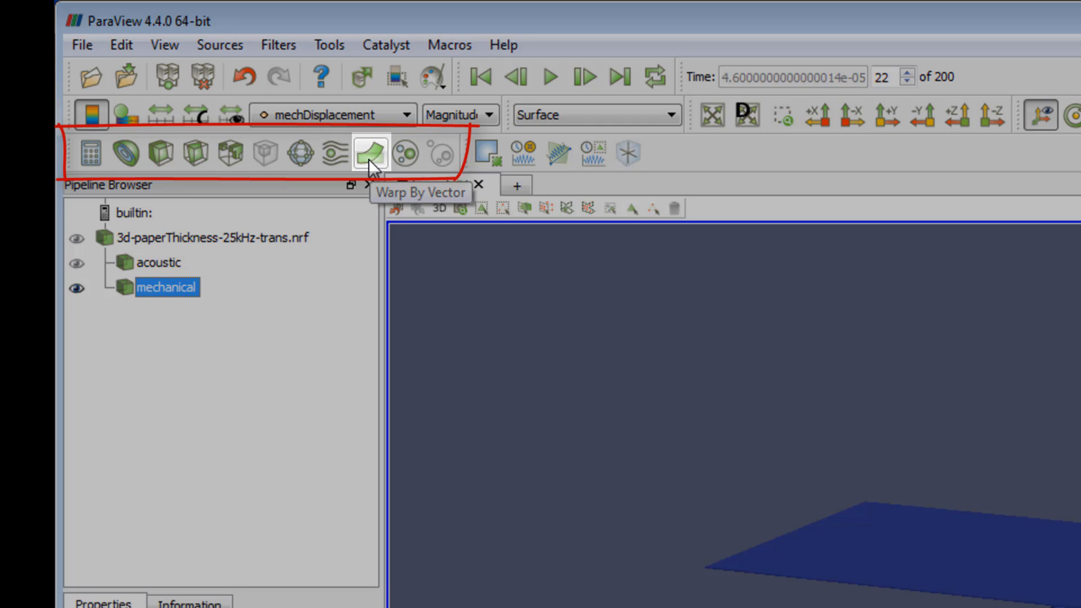
- Add a Warp By Vector filter to the mechanical block, and turn on Cube Axes Visibility for the mechanical block using the advanced properties
{"action": "left_click", "coordinate": [369, 157]}
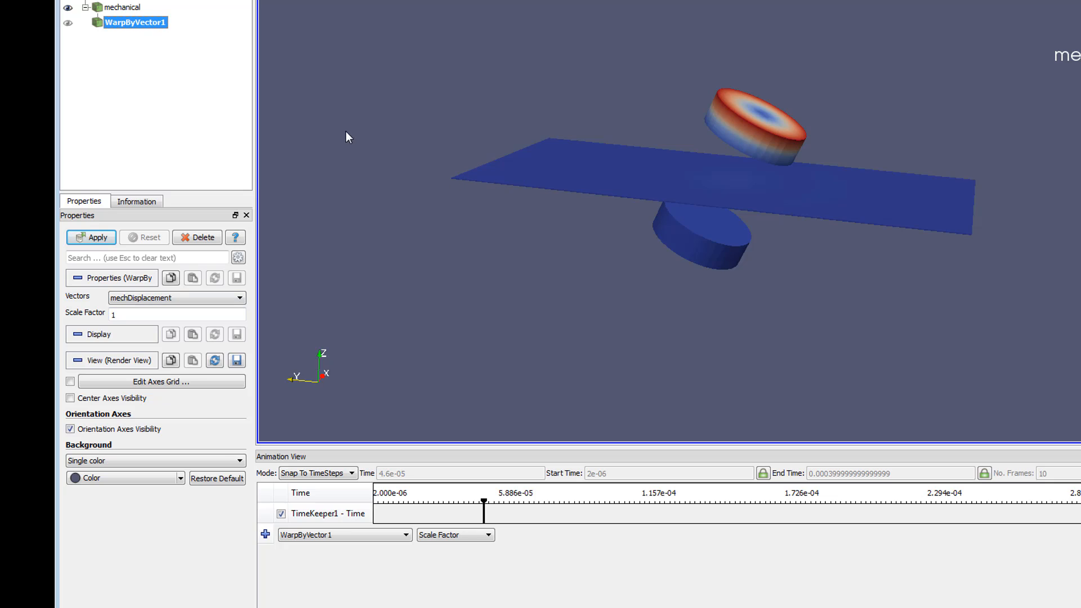
{"action": "left_click", "coordinate": [122, 8]}
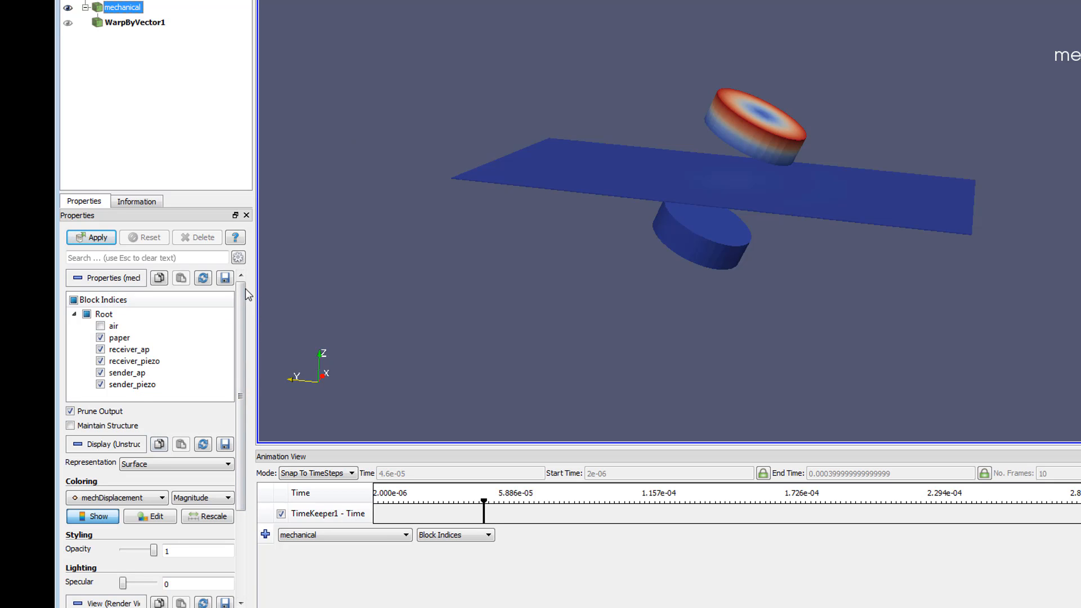
{"action": "left_click_drag", "start_coordinate": [241, 288], "coordinate": [224, 430]}
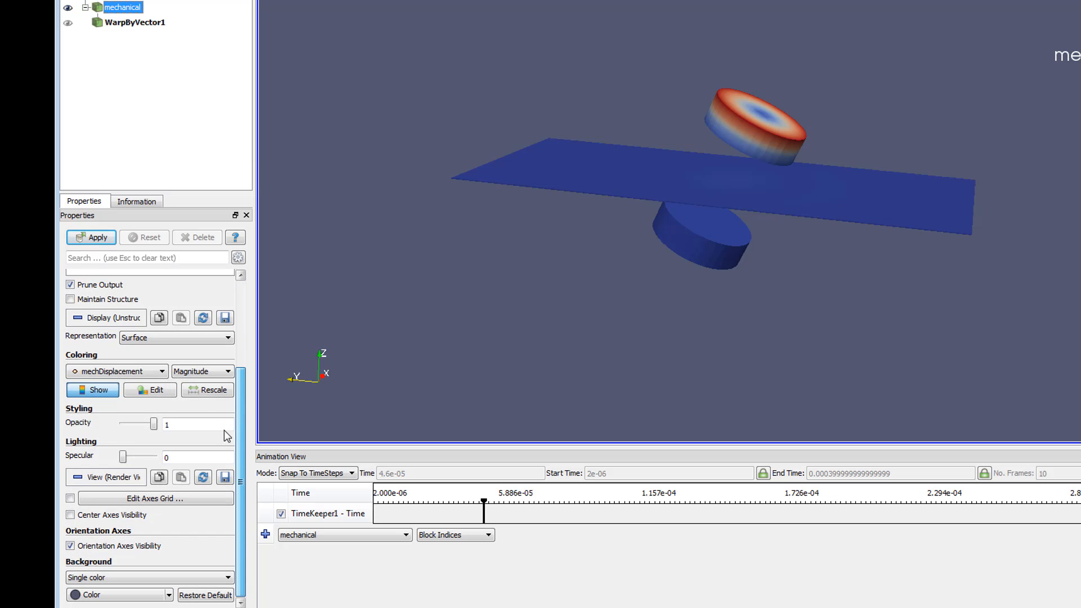
{"action": "left_click", "coordinate": [238, 257]}
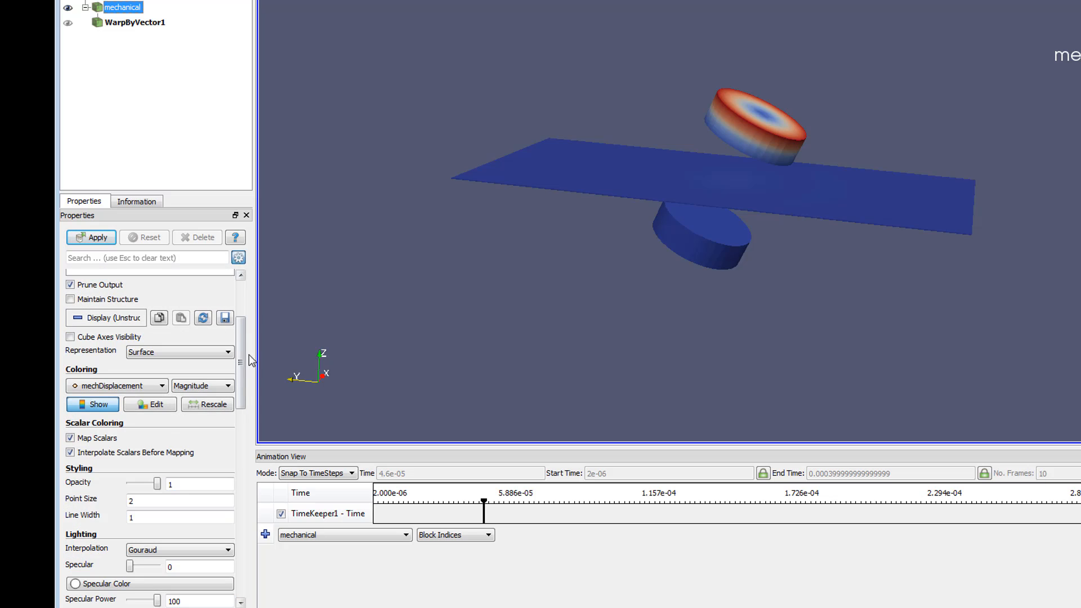
{"action": "left_click", "coordinate": [70, 337]}
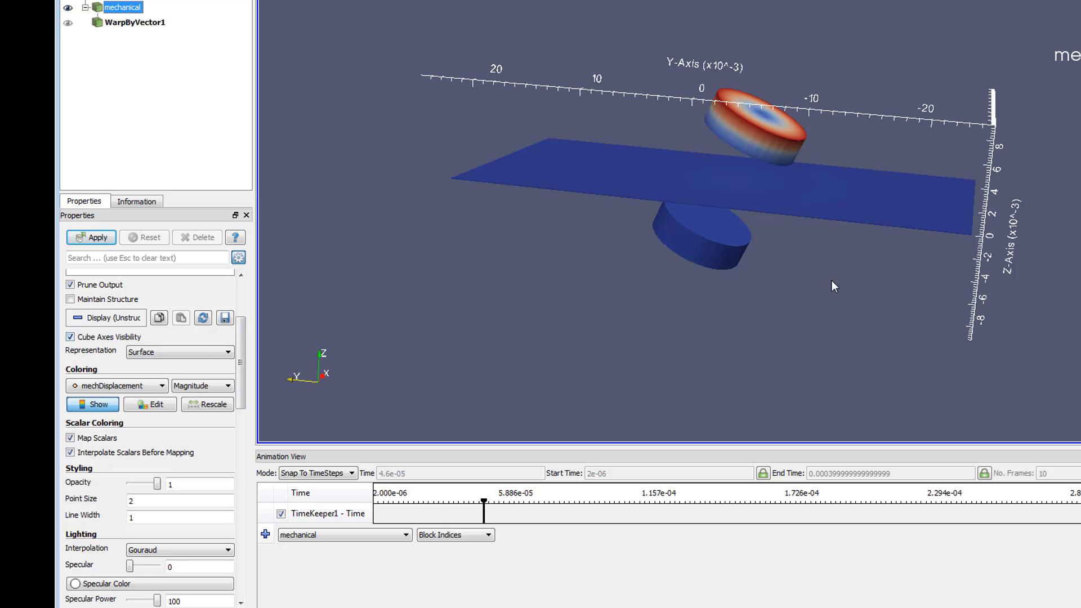
{"action": "left_click_drag", "start_coordinate": [853, 293], "coordinate": [782, 310]}
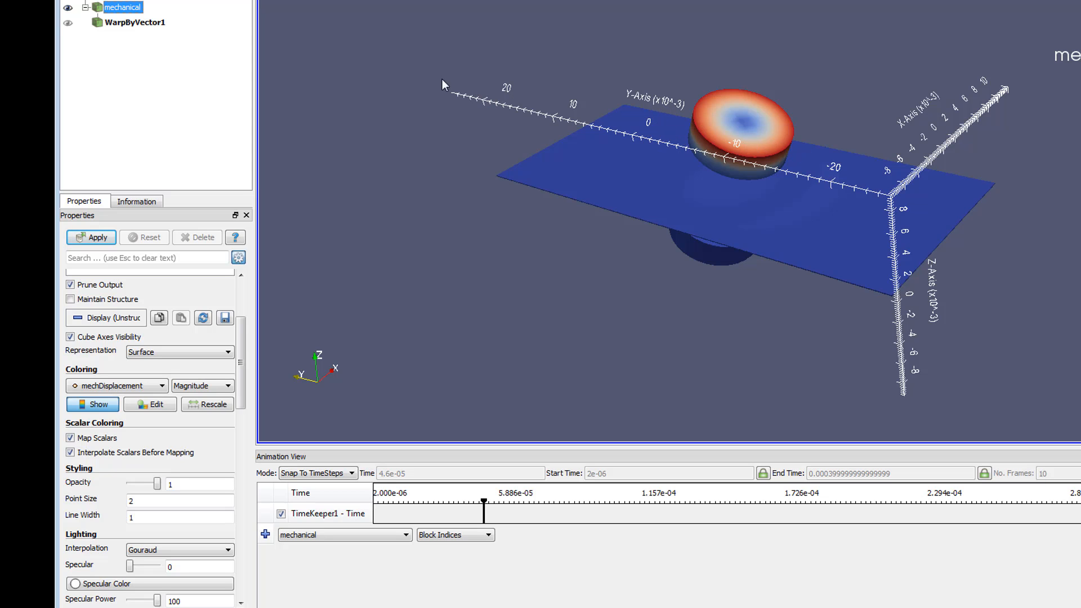
{"action": "left_click_drag", "start_coordinate": [731, 160], "coordinate": [1002, 167]}
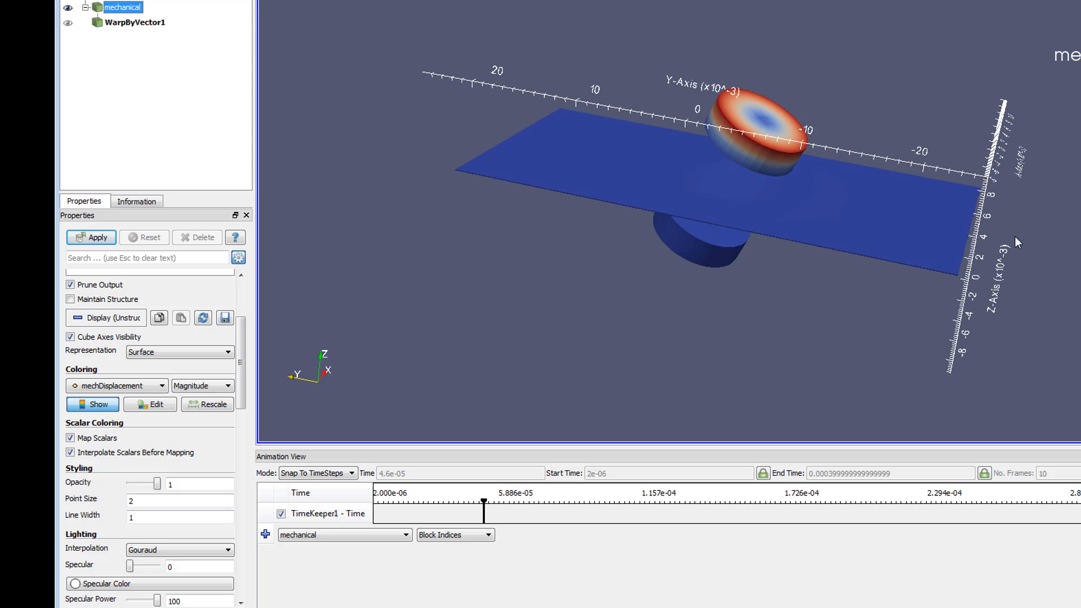
{"action": "left_click_drag", "start_coordinate": [1015, 237], "coordinate": [907, 286]}
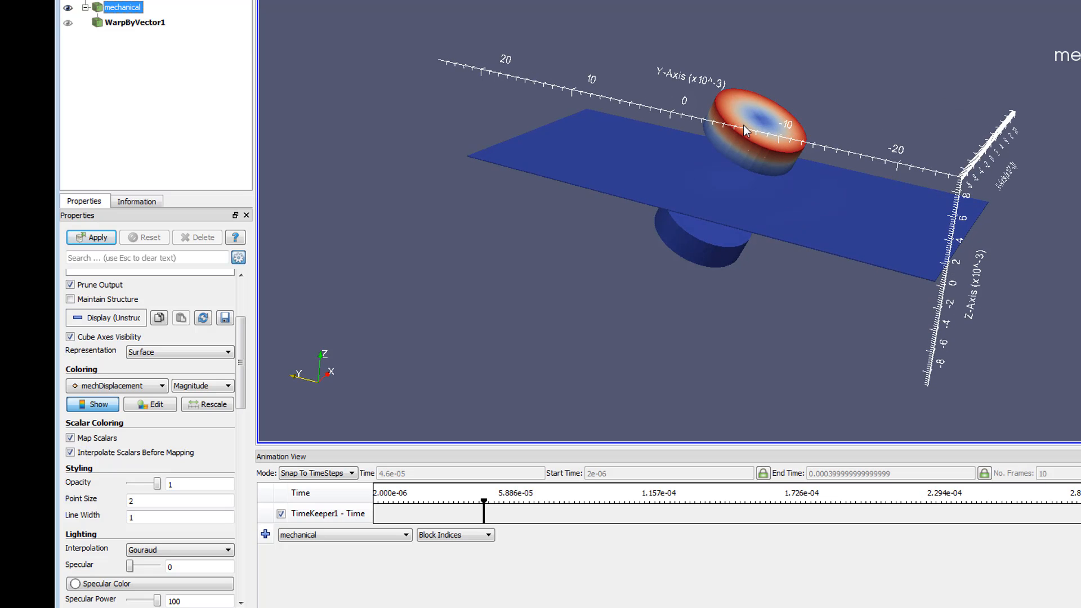
- Set the scale factor of the Warp By Vector filter to 1e5 and apply it to display the warped geometry
{"action": "left_click", "coordinate": [151, 25]}
{"action": "left_click", "coordinate": [126, 314]}
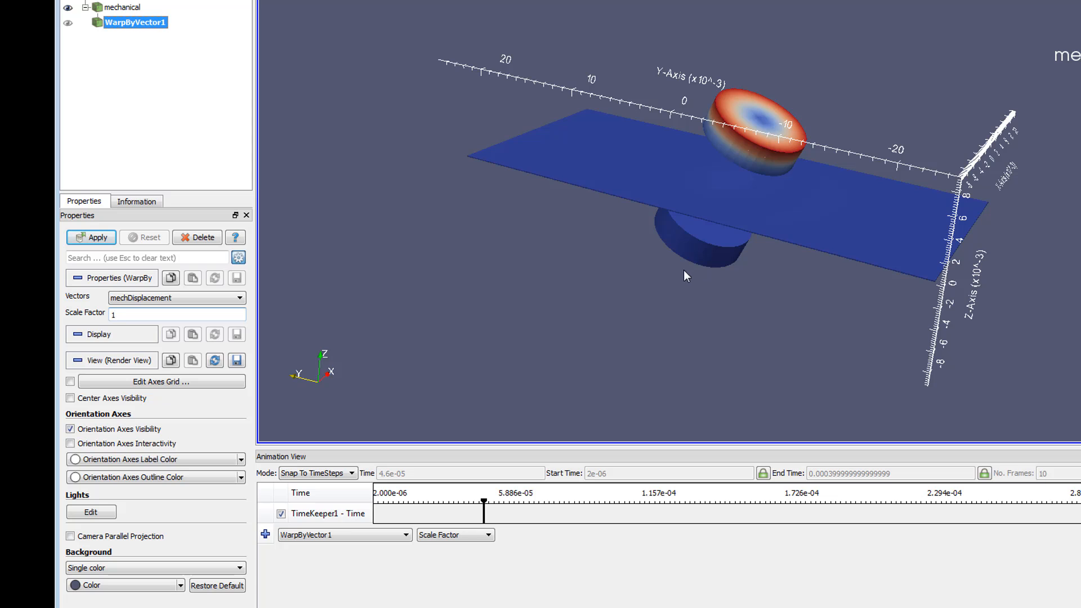
{"action": "type", "text": "e5"}
{"action": "left_click", "coordinate": [94, 238]}
{"action": "left_click_drag", "start_coordinate": [663, 230], "coordinate": [810, 212]}
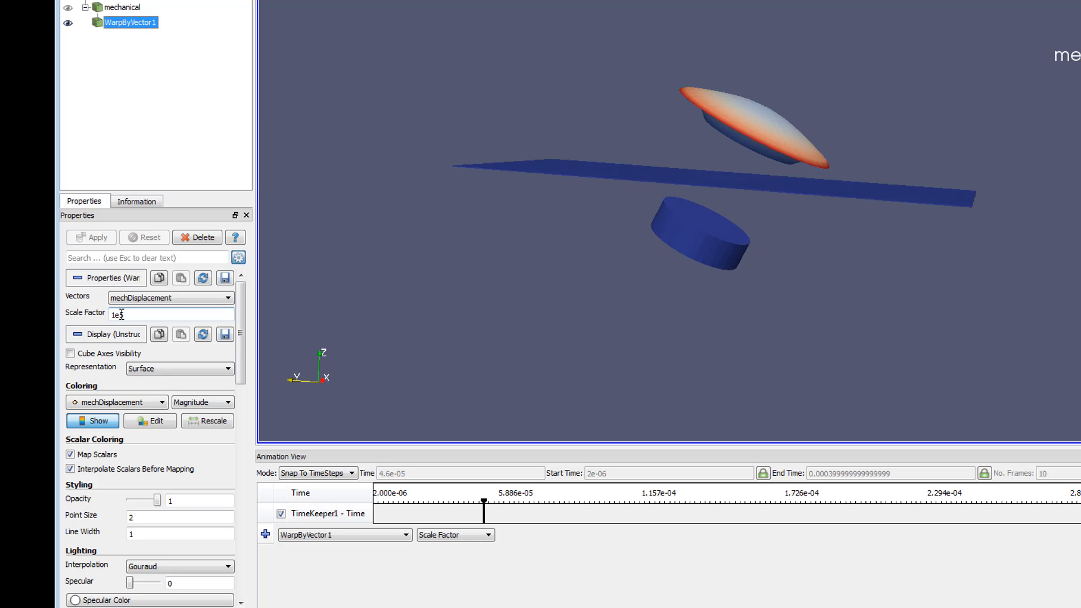
- Reduce the warp scale factor to 1e4, apply it, and inspect the deformed transducers and paper
{"action": "left_click_drag", "start_coordinate": [119, 314], "coordinate": [132, 314]}
{"action": "type", "text": "4"}
{"action": "left_click", "coordinate": [97, 238]}
{"action": "mouse_move", "coordinate": [690, 301]}
{"action": "left_mouse_down"}
{"action": "mouse_move", "coordinate": [694, 287]}
{"action": "mouse_move", "coordinate": [695, 297]}
{"action": "left_mouse_up"}
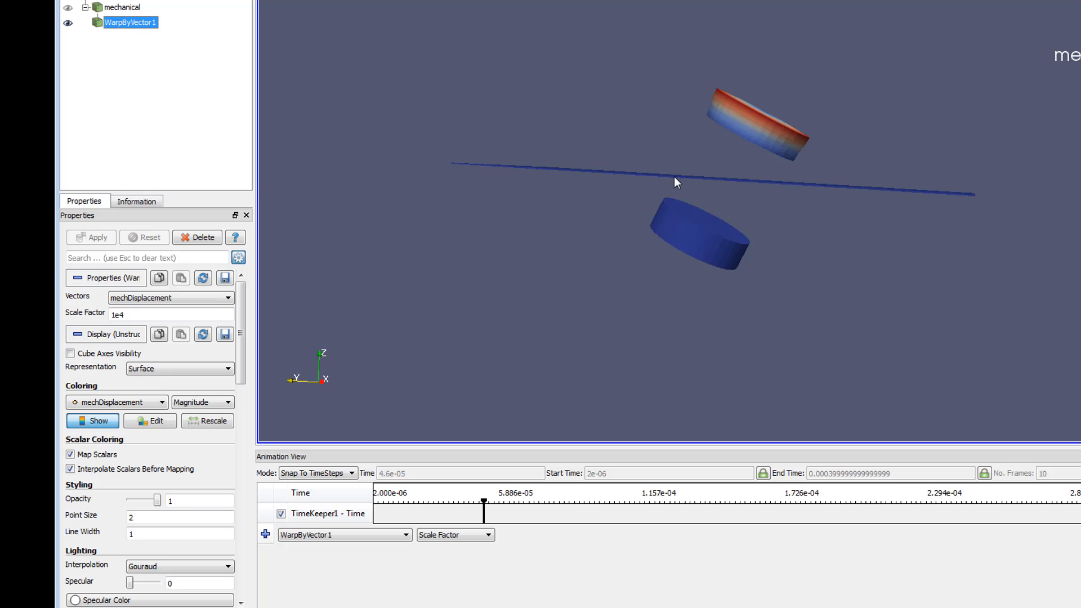
{"action": "left_click_drag", "start_coordinate": [674, 177], "coordinate": [679, 191]}
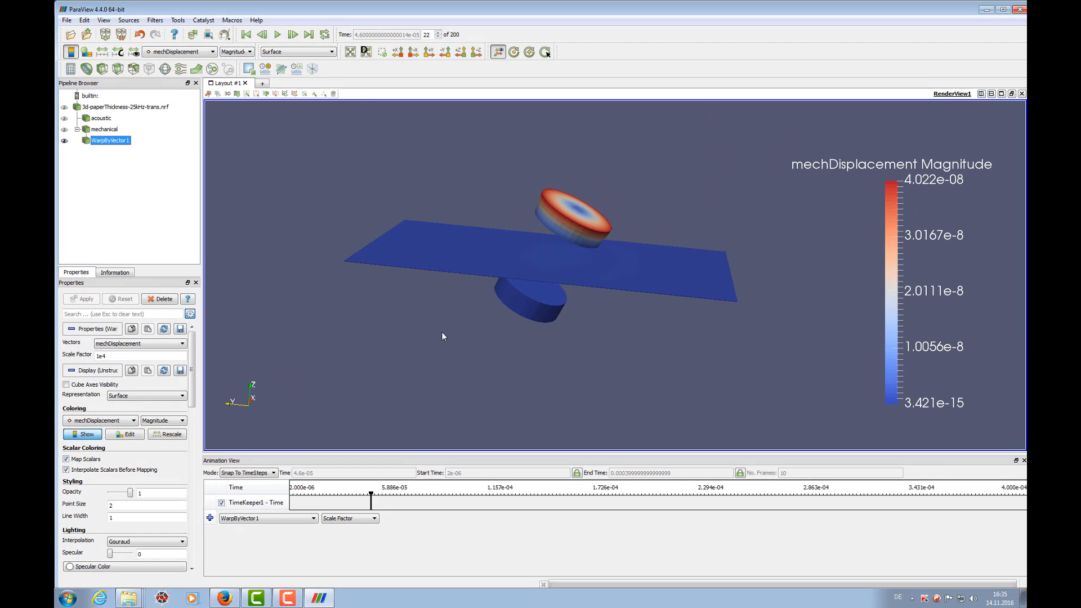
{"action": "left_click_drag", "start_coordinate": [442, 336], "coordinate": [471, 345]}
{"action": "left_click_drag", "start_coordinate": [578, 343], "coordinate": [577, 353]}
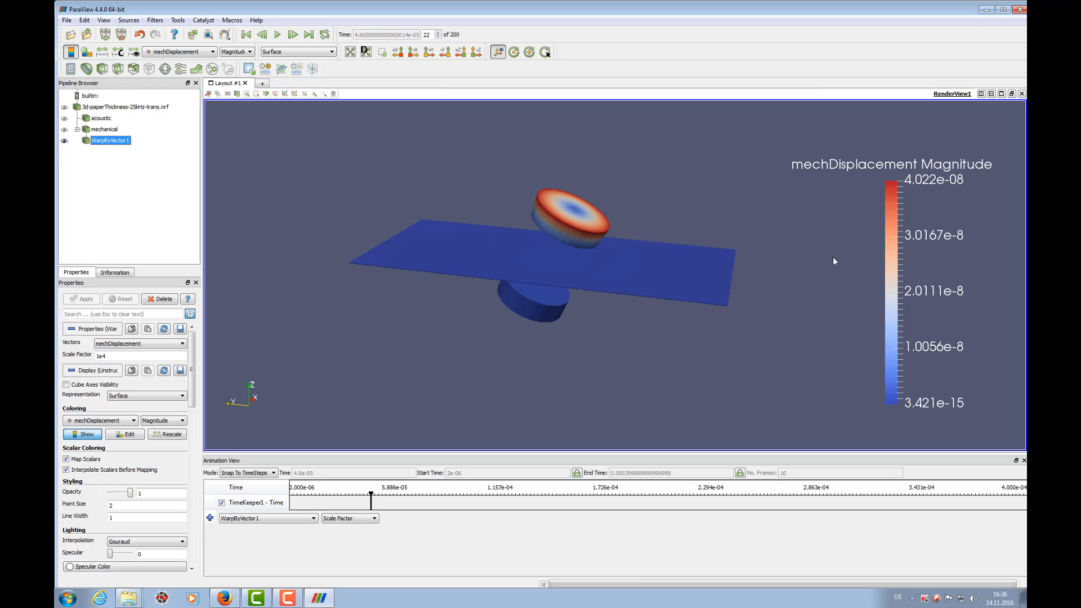
- Edit the mechDisplacement color map and apply the jet preset to it
{"action": "left_click", "coordinate": [86, 52]}
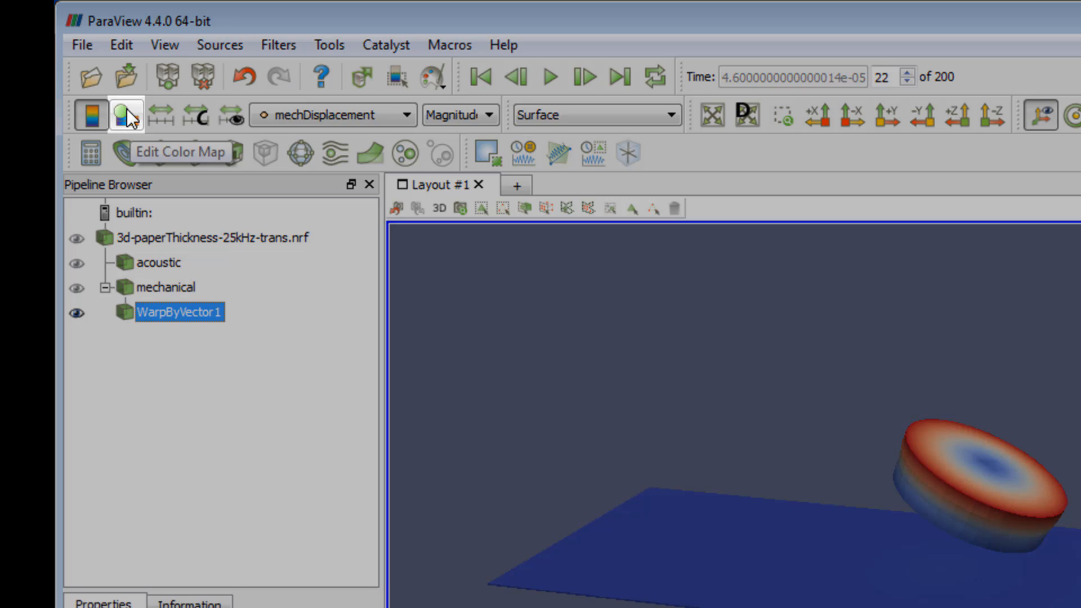
{"action": "left_click", "coordinate": [127, 115]}
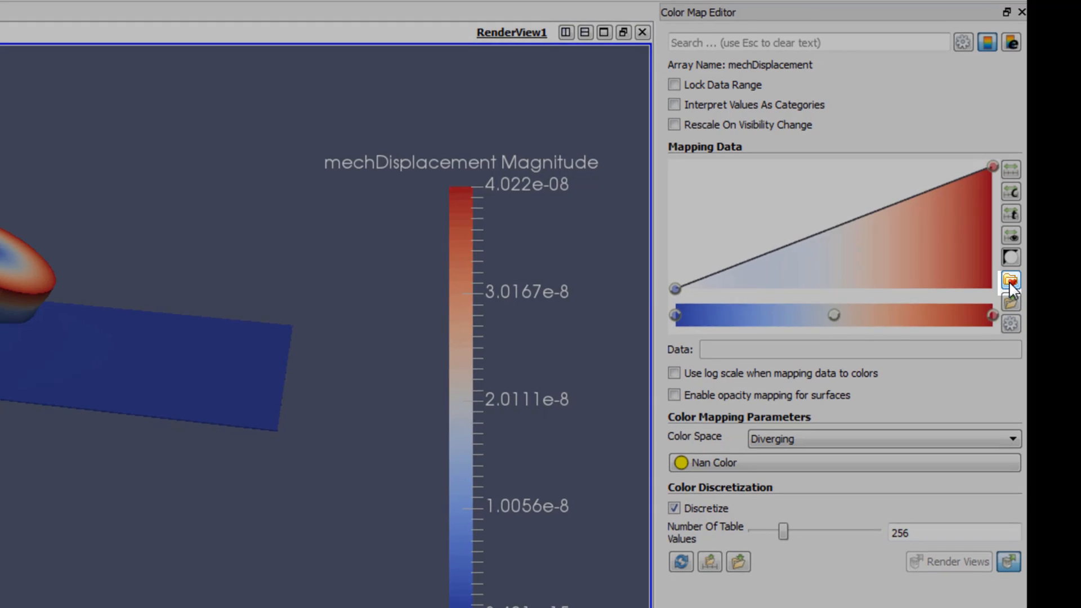
{"action": "left_click", "coordinate": [1010, 283]}
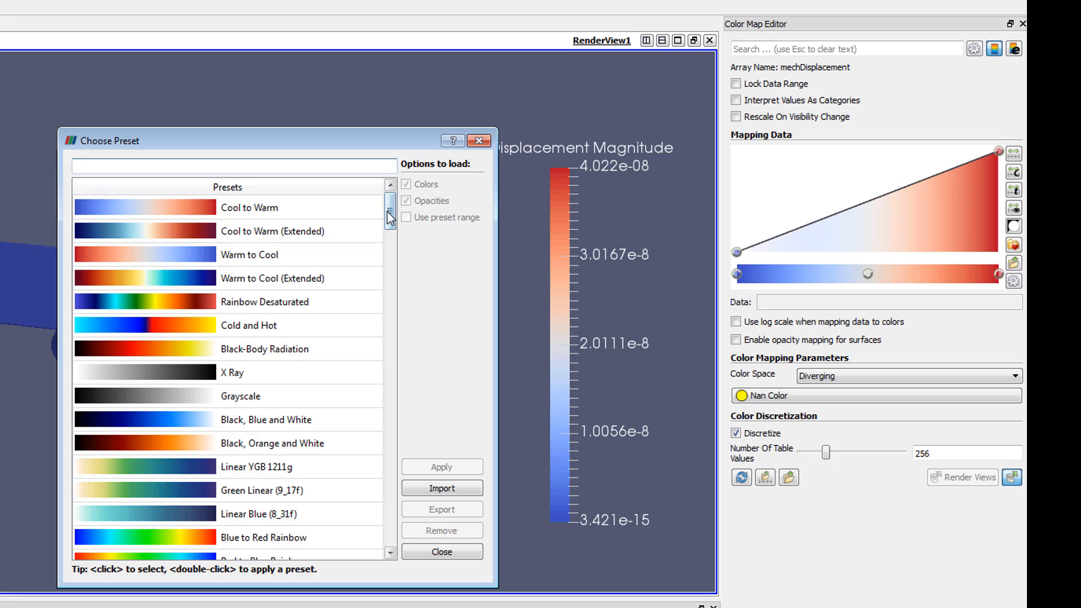
{"action": "left_click_drag", "start_coordinate": [393, 212], "coordinate": [393, 234]}
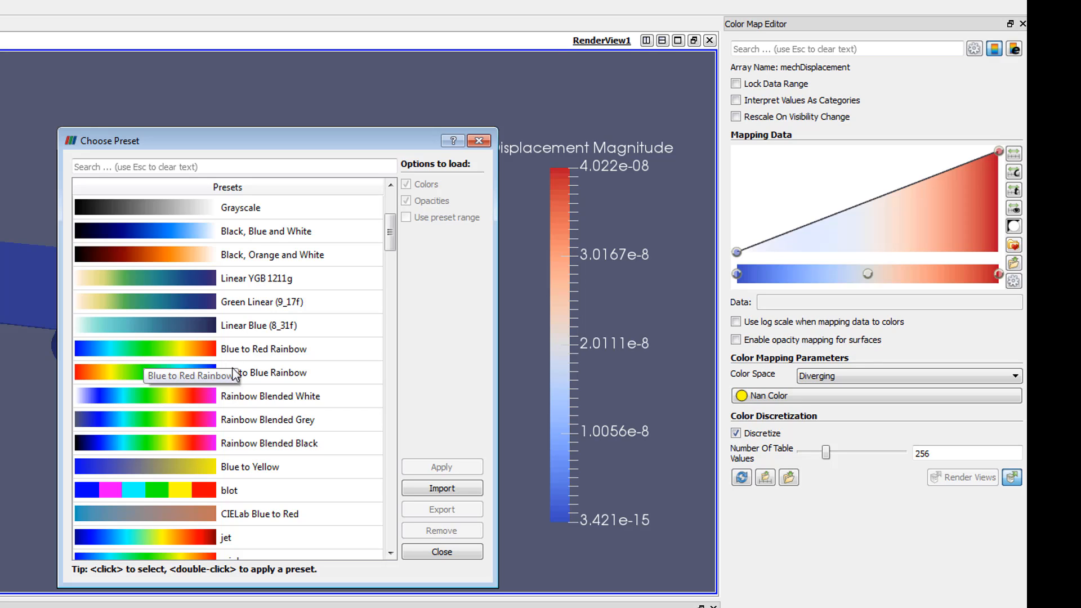
{"action": "left_click", "coordinate": [177, 535]}
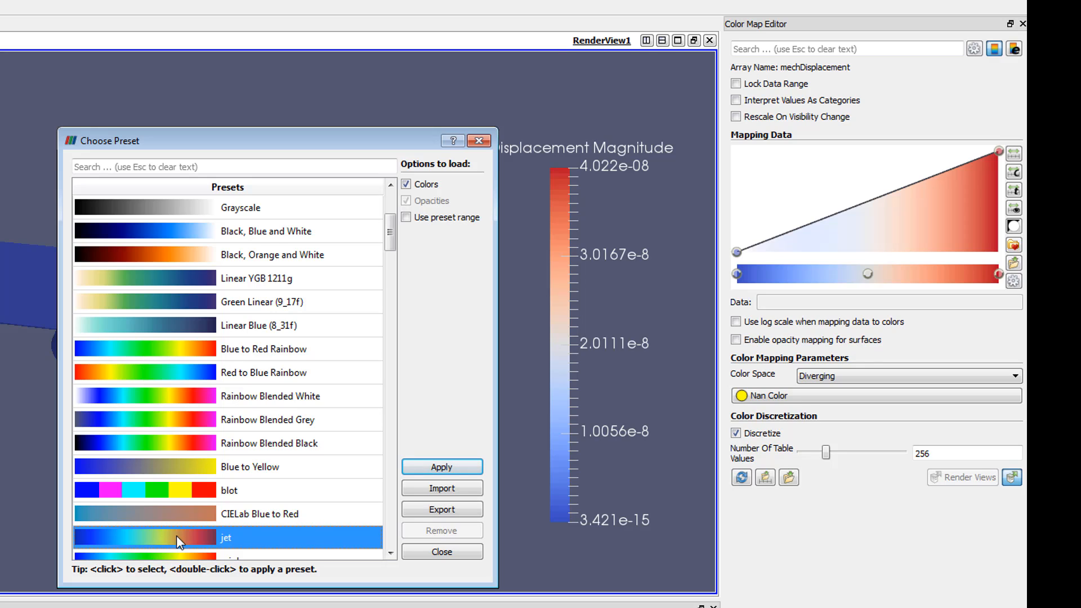
{"action": "left_click", "coordinate": [459, 467]}
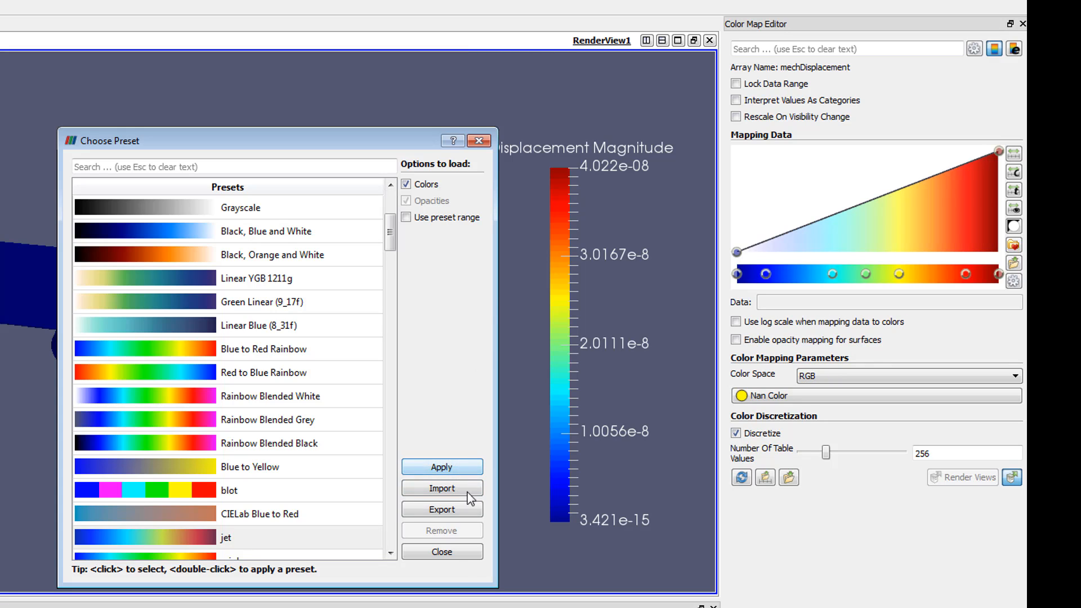
{"action": "left_click", "coordinate": [459, 552]}
{"action": "left_click_drag", "start_coordinate": [323, 416], "coordinate": [152, 225]}
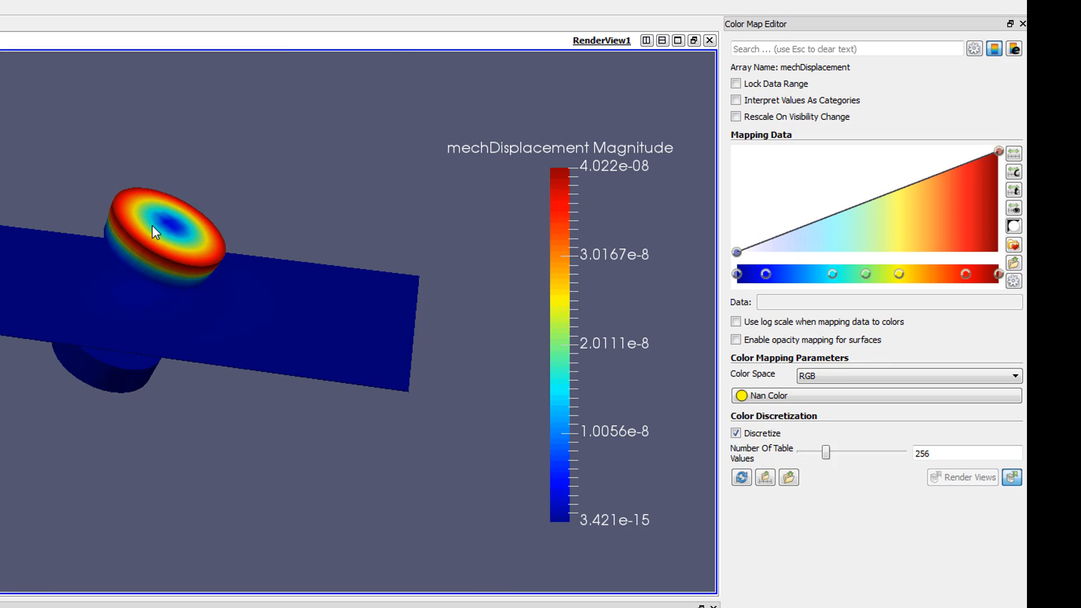
- Save the current color map settings as the default for all arrays
{"action": "left_click_drag", "start_coordinate": [85, 272], "coordinate": [251, 248]}
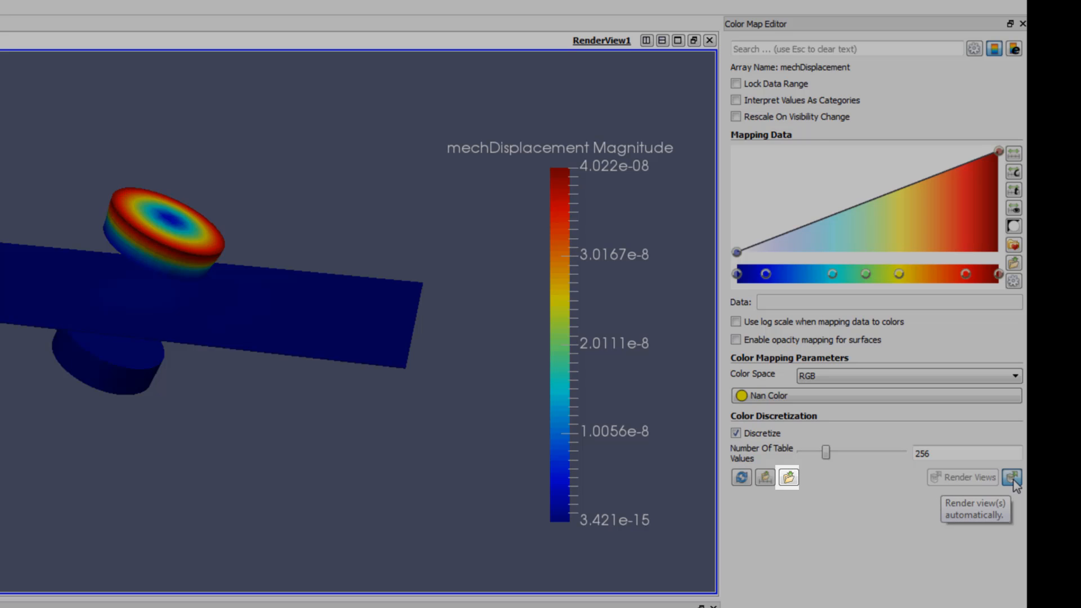
{"action": "left_click", "coordinate": [788, 478]}
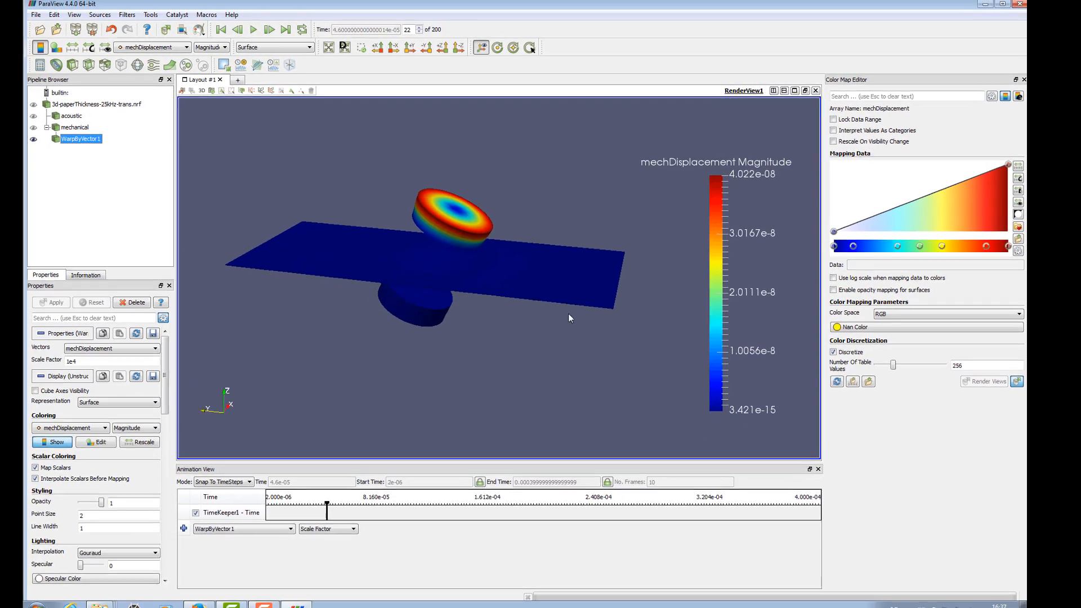
{"action": "left_click_drag", "start_coordinate": [569, 313], "coordinate": [596, 267]}
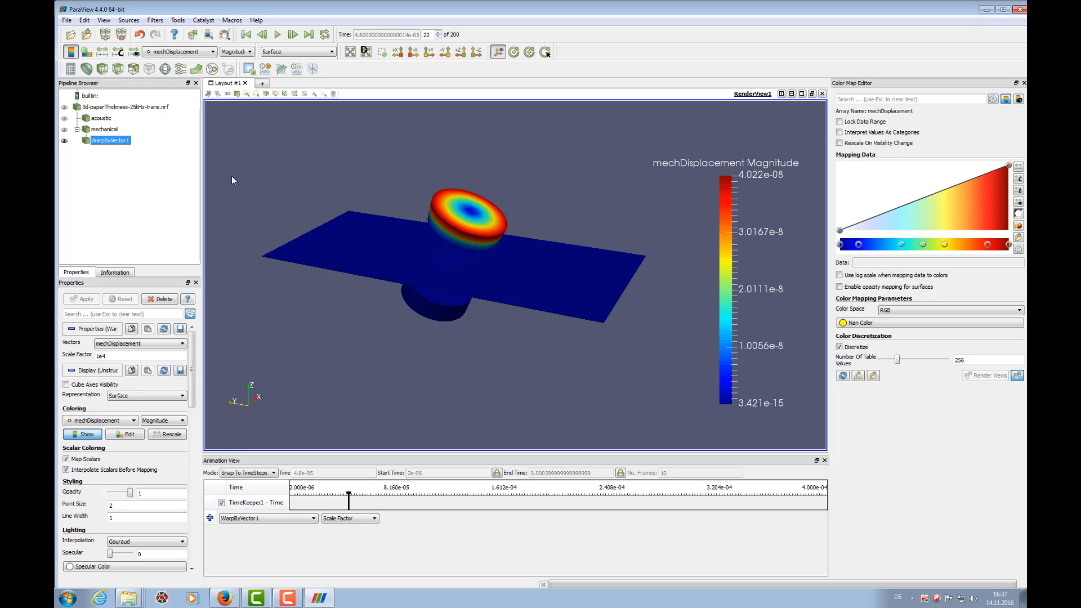
- Hide the warped result, display the acoustic block instead, and color it by acouPressure
{"action": "left_click", "coordinate": [102, 119]}
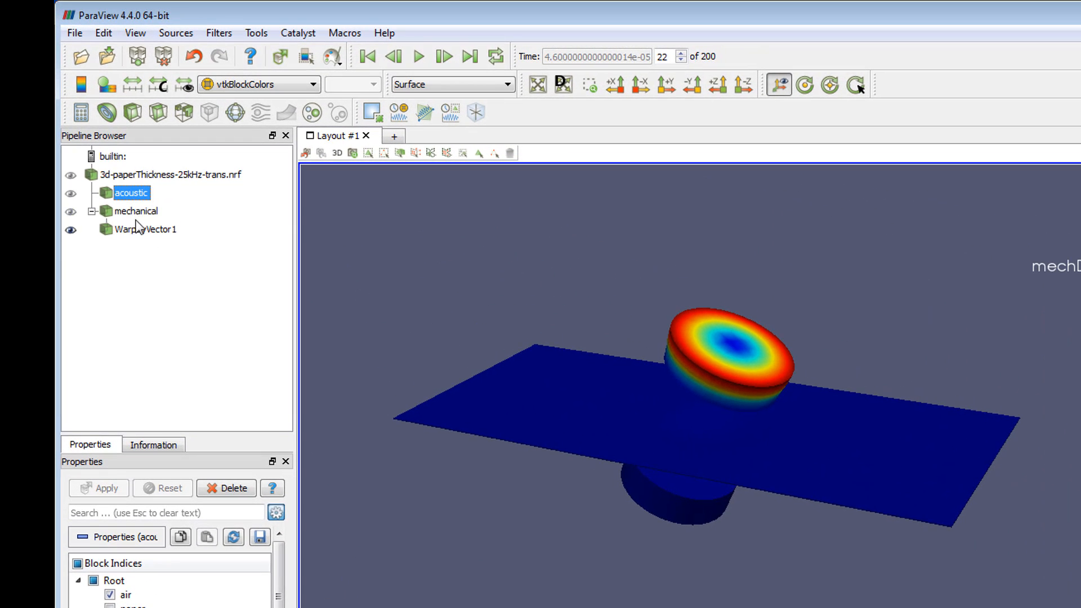
{"action": "left_click", "coordinate": [70, 229]}
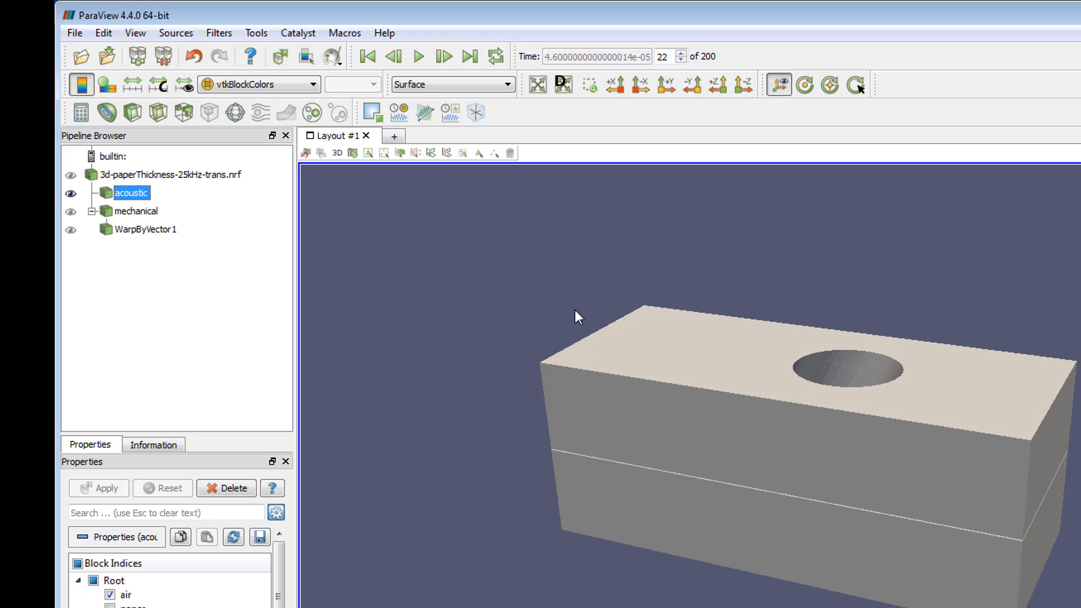
{"action": "left_click_drag", "start_coordinate": [686, 350], "coordinate": [699, 353]}
{"action": "left_click", "coordinate": [282, 83]}
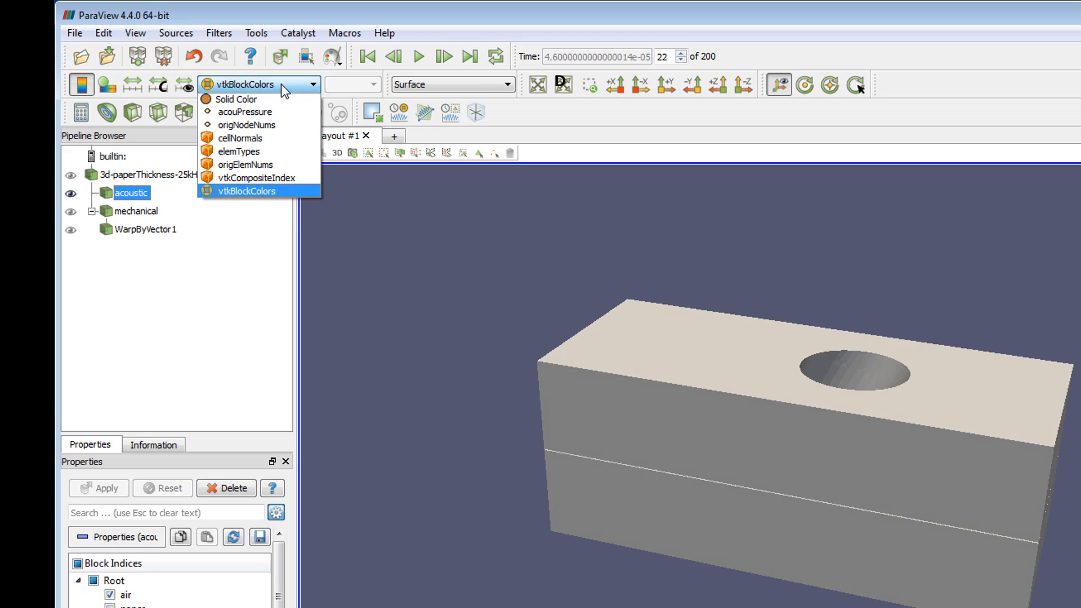
{"action": "left_click", "coordinate": [231, 113]}
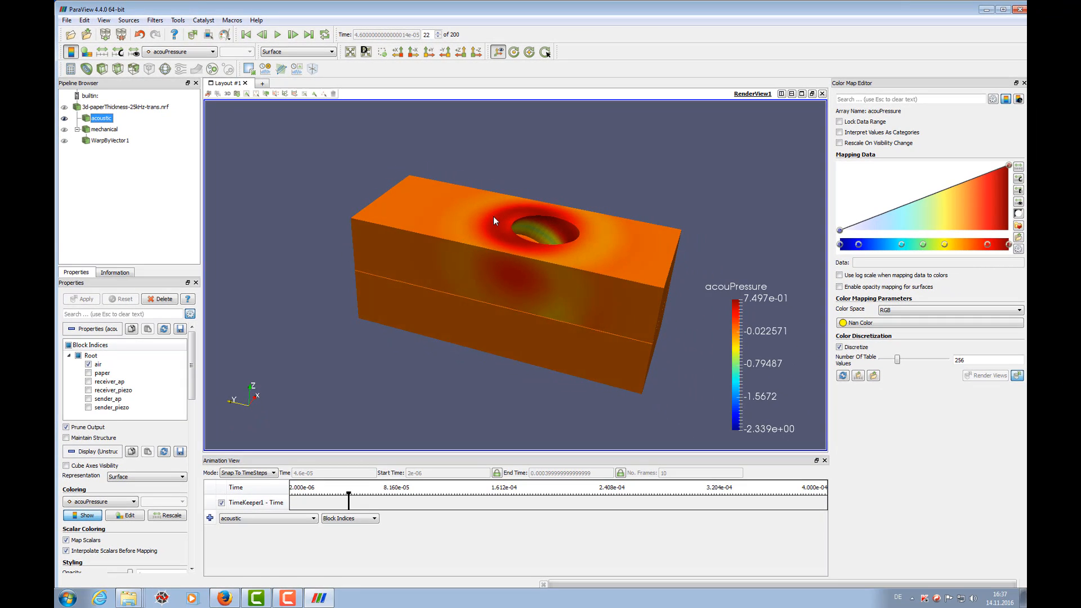
{"action": "left_click_drag", "start_coordinate": [494, 211], "coordinate": [494, 217]}
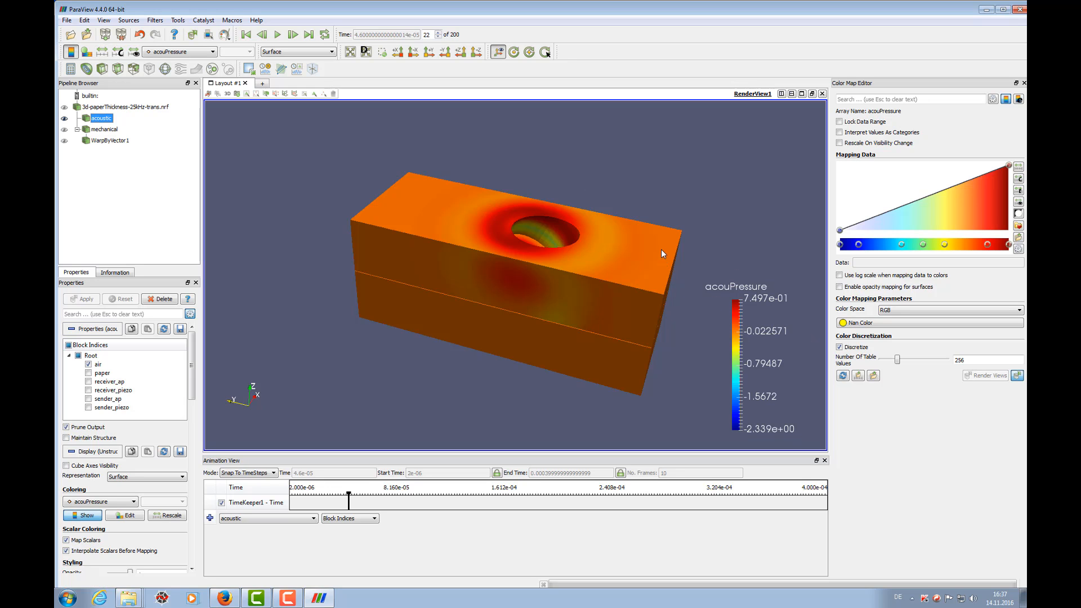
{"action": "mouse_move", "coordinate": [660, 239]}
{"action": "left_mouse_down"}
{"action": "mouse_move", "coordinate": [665, 196]}
{"action": "mouse_move", "coordinate": [677, 247]}
{"action": "left_mouse_up"}
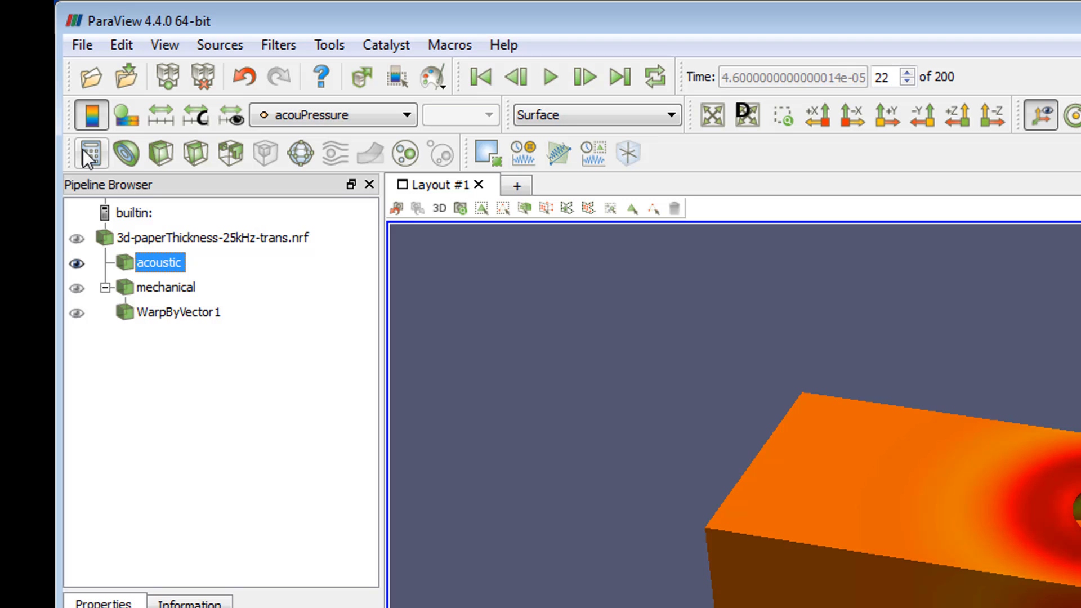
- Add a Calculator filter to the acoustic block, hide its advanced properties, and name the result array SPL
{"action": "left_click", "coordinate": [89, 153]}
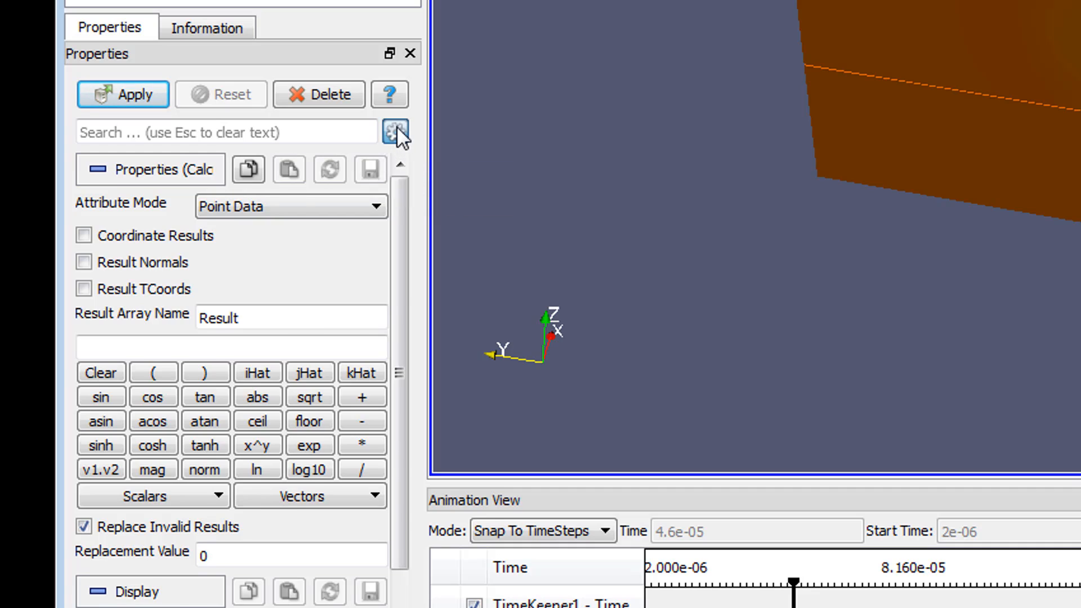
{"action": "left_click", "coordinate": [388, 255]}
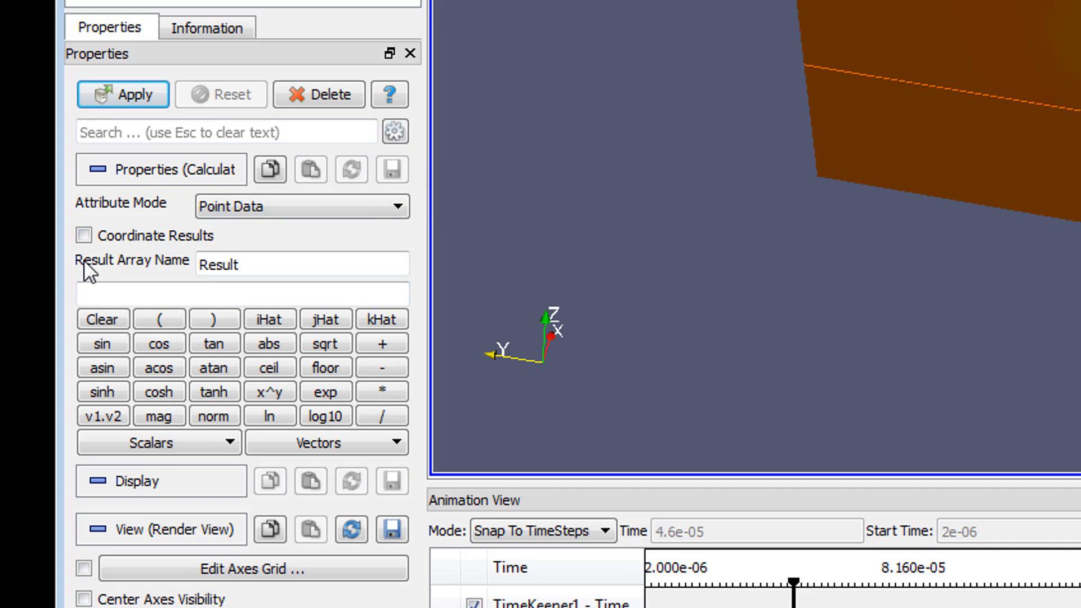
{"action": "double_click", "coordinate": [257, 265]}
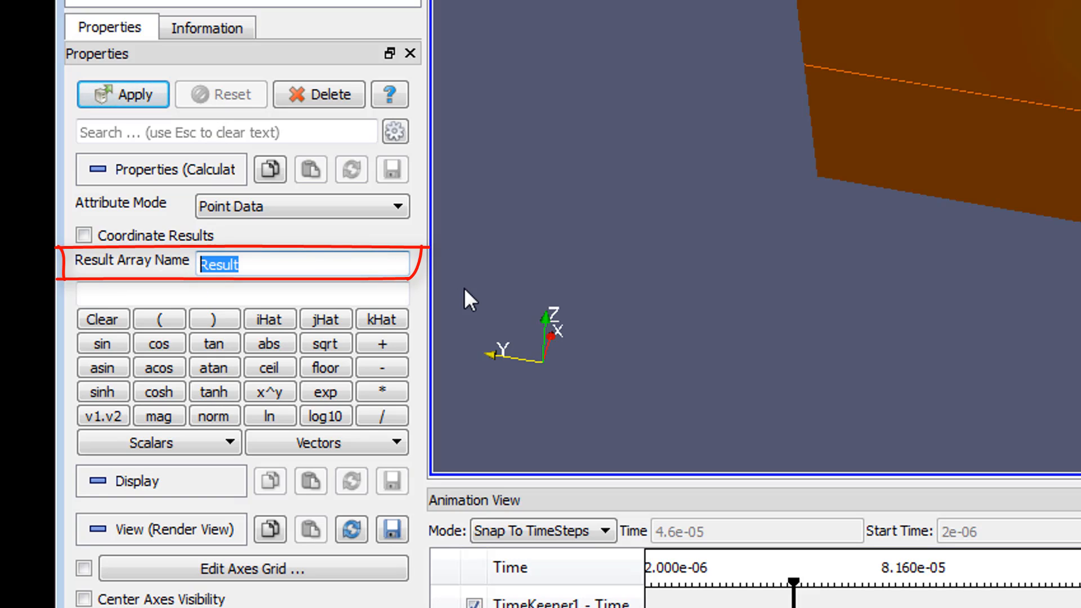
{"action": "type", "text": "SPL"}
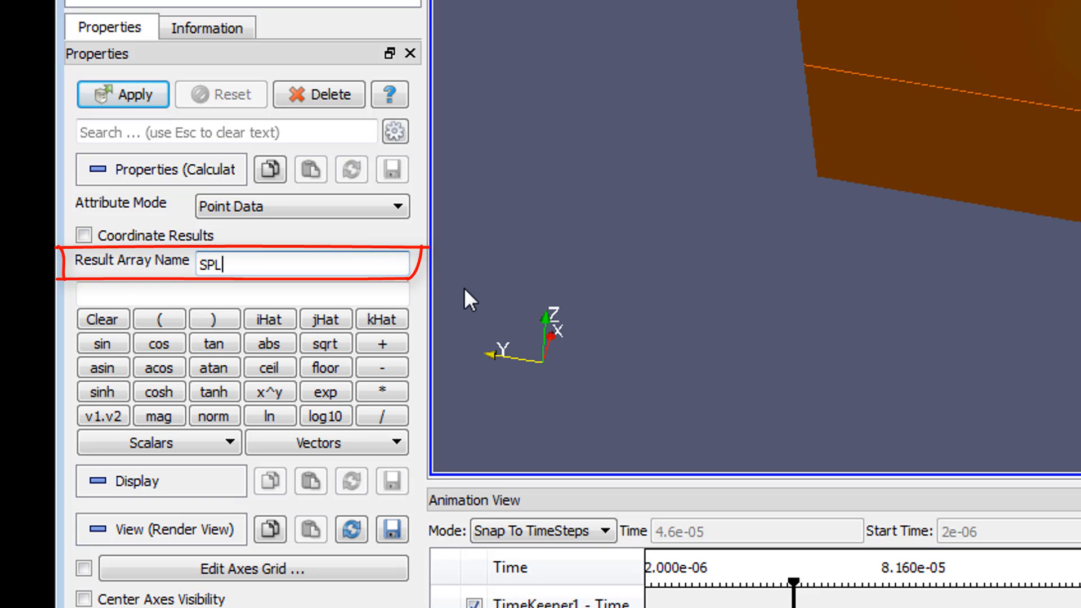
- Enter the calculator expression 20*log10(acouPressure/2e-5) and apply the filter
{"action": "left_click", "coordinate": [337, 291]}
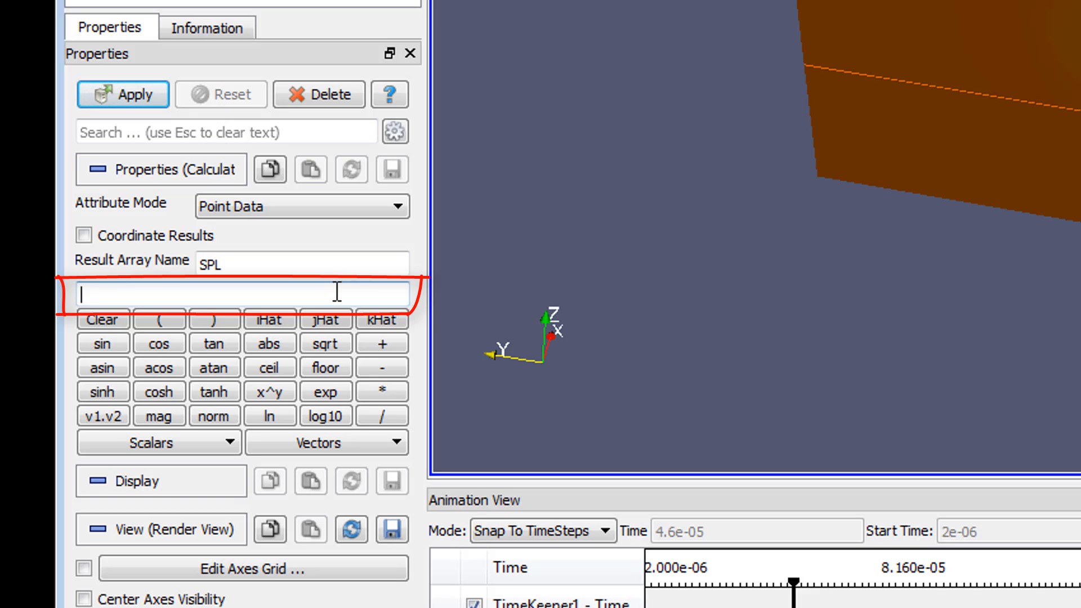
{"action": "type", "text": "20*log10(acouPre"}
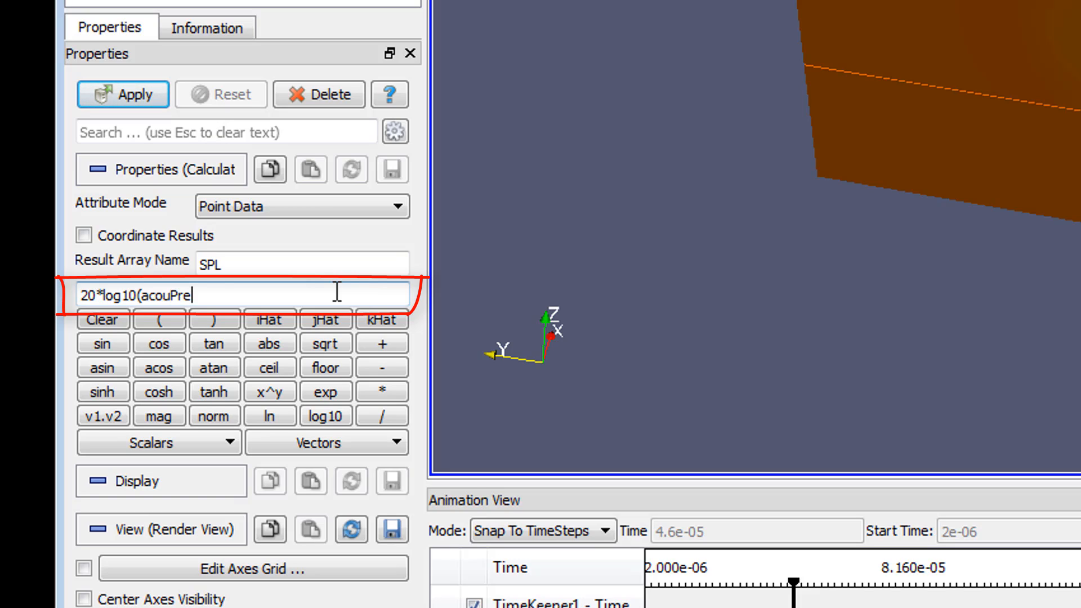
{"action": "type", "text": "ssure/2e-5"}
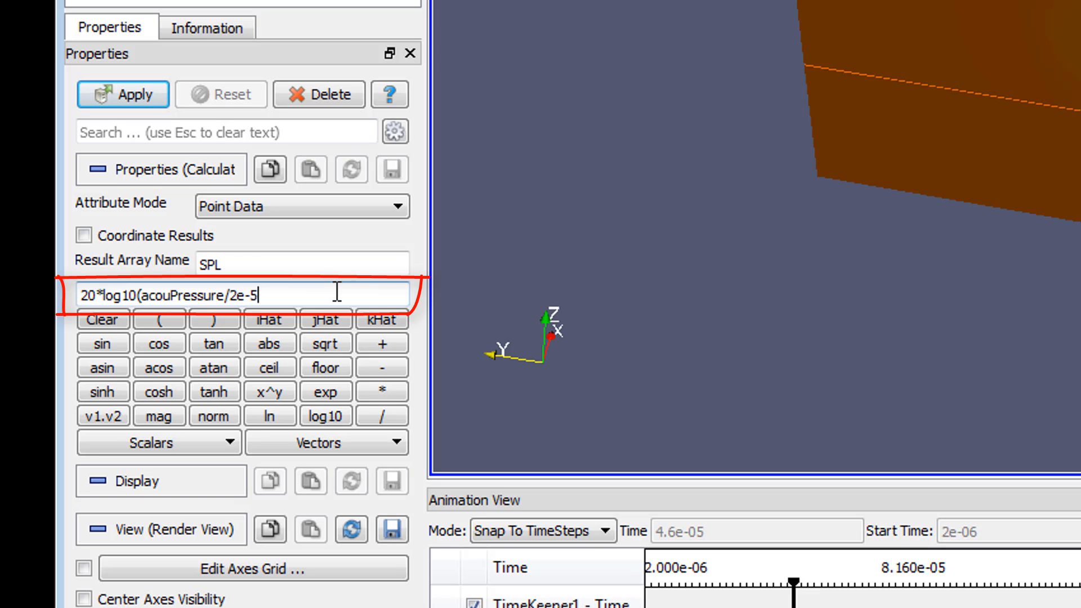
{"action": "type", "text": ")"}
{"action": "left_click", "coordinate": [123, 94]}
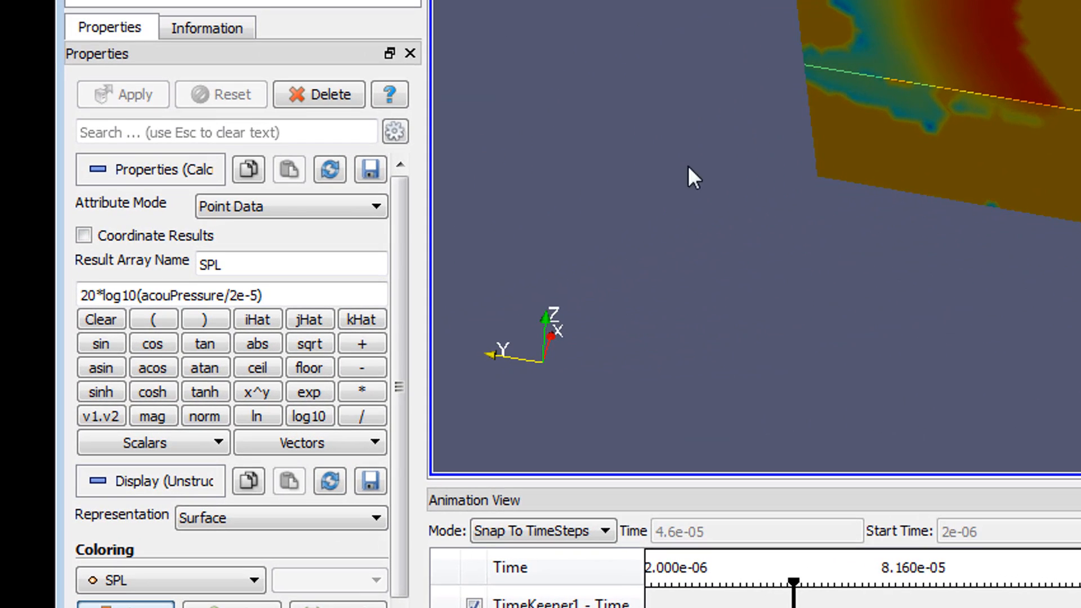
- Wrap acouPressure in abs() so the expression reads 20*log10(abs(acouPressure)/2e-5), and apply the change
{"action": "left_click", "coordinate": [146, 292]}
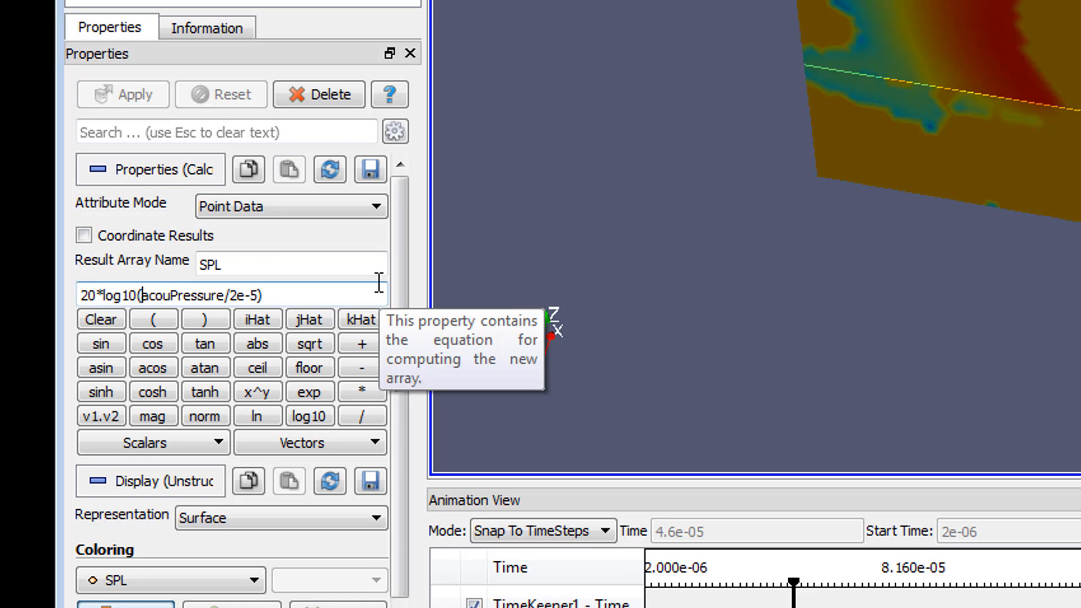
{"action": "type", "text": "abs"}
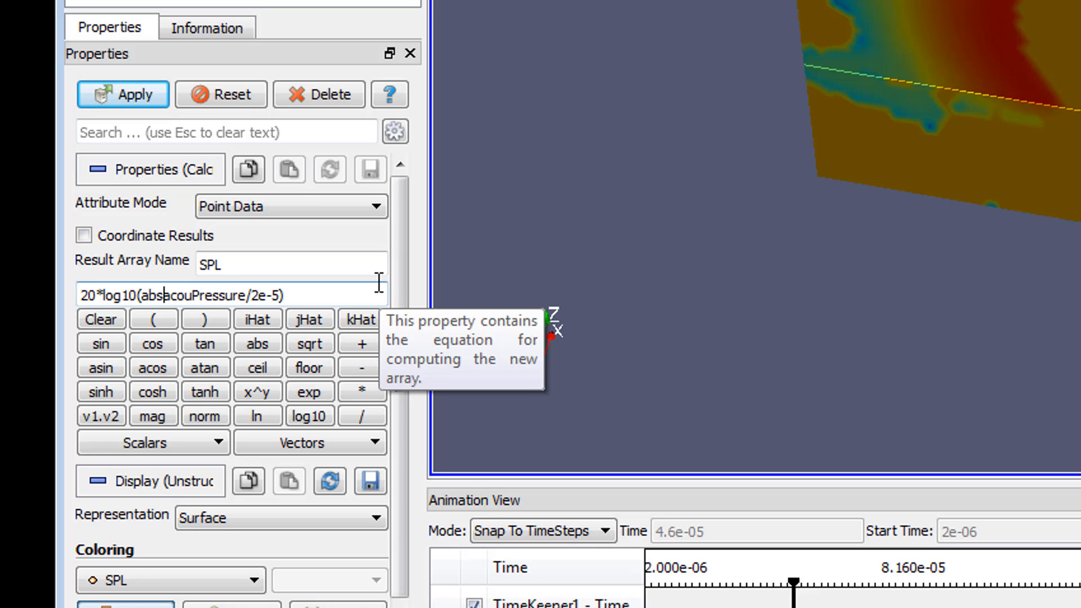
{"action": "type", "text": "("}
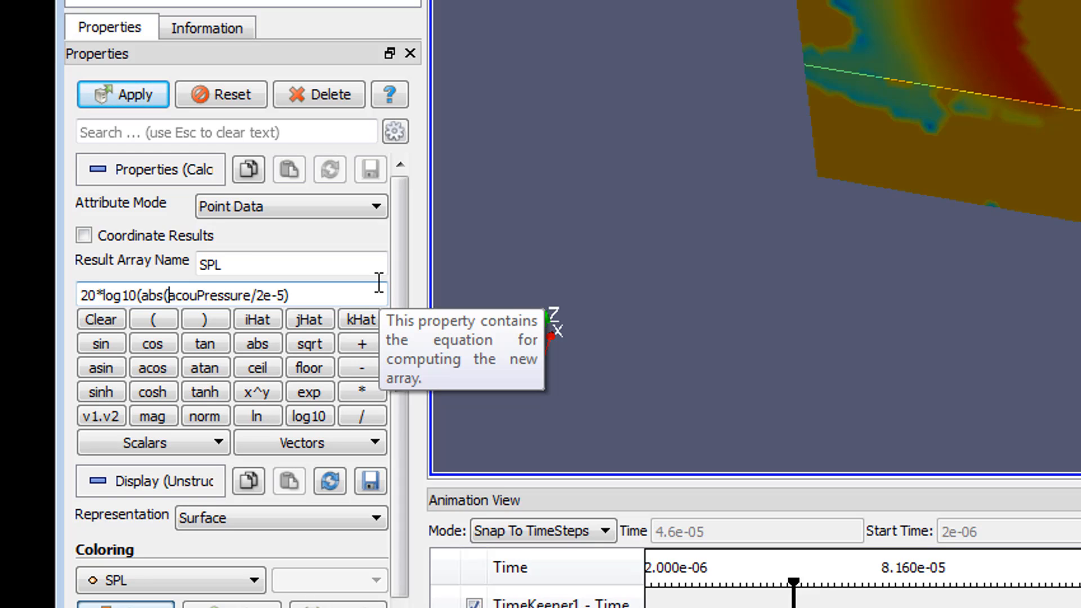
{"action": "key", "text": "Right"}
{"action": "key", "text": "Right"}
{"action": "key", "text": "Right"}
{"action": "key", "text": "Right"}
{"action": "key", "text": "Right"}
{"action": "key", "text": "Right"}
{"action": "key", "text": "Right"}
{"action": "key", "text": "Right"}
{"action": "key", "text": "Right"}
{"action": "key", "text": "Right"}
{"action": "key", "text": "Right"}
{"action": "key", "text": "Right"}
{"action": "type", "text": ")"}
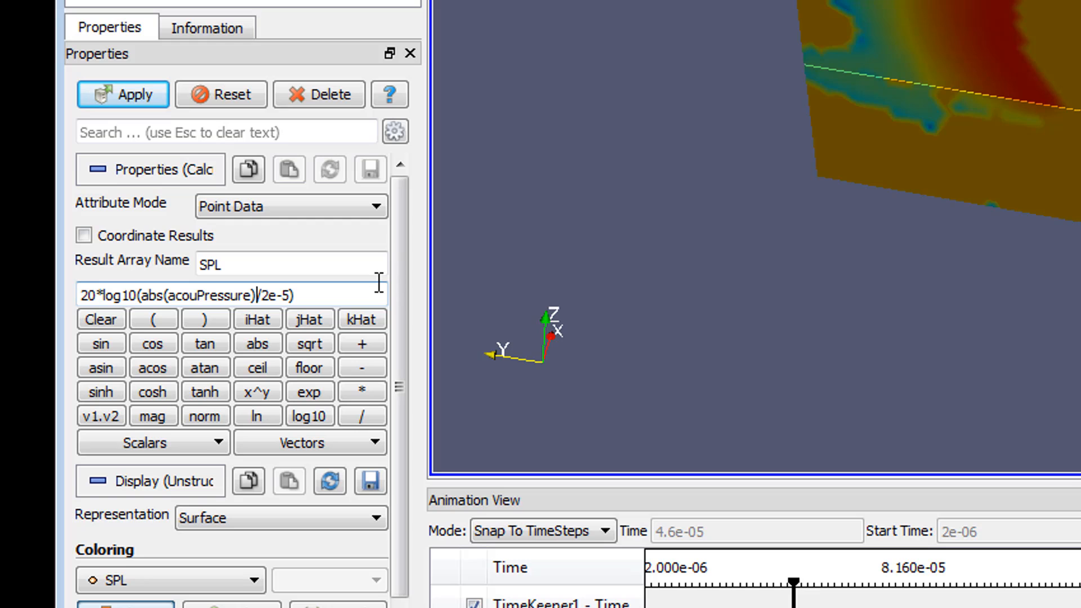
{"action": "key", "text": "Left"}
{"action": "key", "text": "Left"}
{"action": "key", "text": "Left"}
{"action": "key", "text": "Left"}
{"action": "key", "text": "Left"}
{"action": "key", "text": "End"}
{"action": "left_click", "coordinate": [140, 100]}
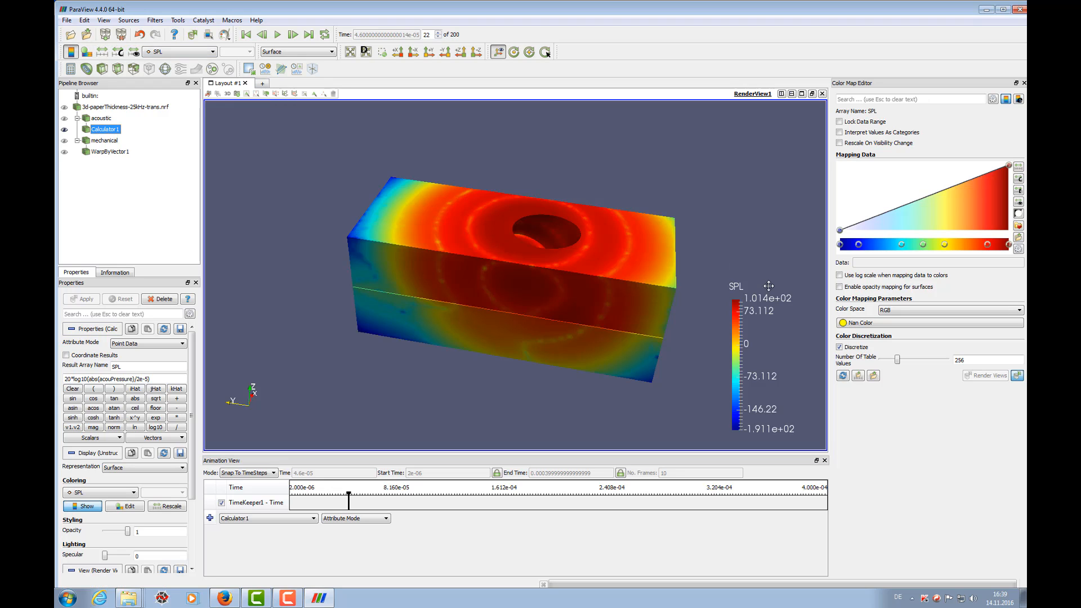
- Stretch the SPL color legend upward to make it taller in the render view
{"action": "left_click_drag", "start_coordinate": [766, 283], "coordinate": [779, 151]}
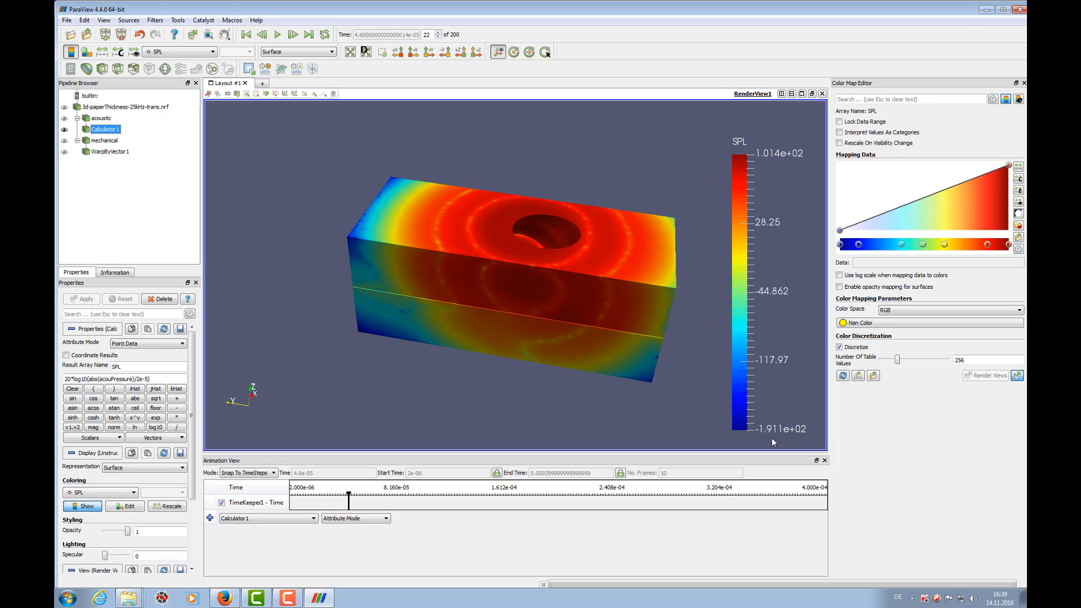
{"action": "mouse_move", "coordinate": [670, 321]}
{"action": "left_mouse_down"}
{"action": "mouse_move", "coordinate": [673, 306]}
{"action": "mouse_move", "coordinate": [651, 295]}
{"action": "mouse_move", "coordinate": [654, 318]}
{"action": "left_mouse_up"}
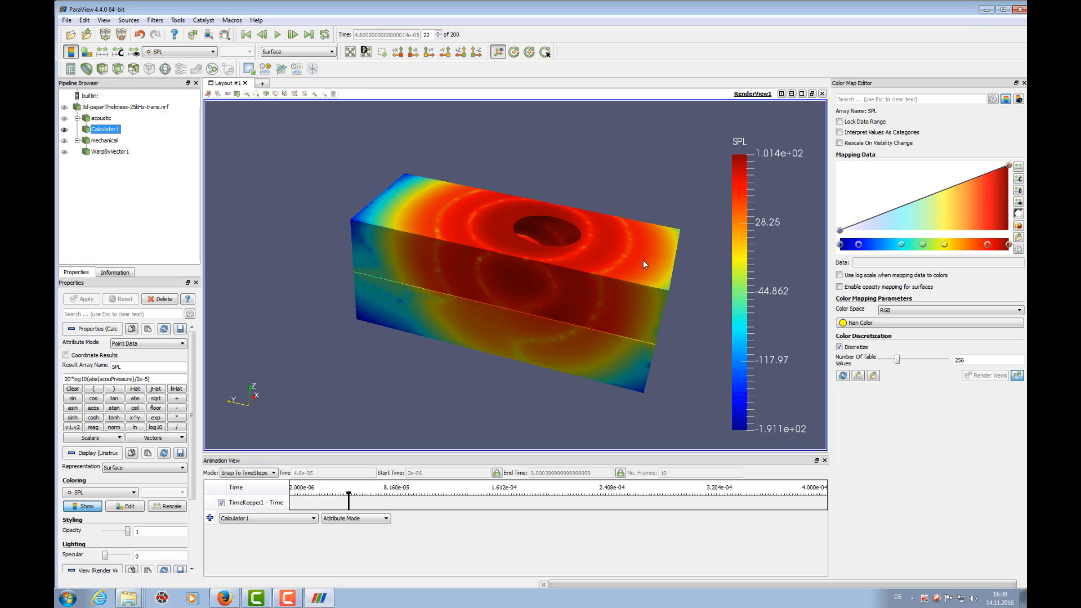
{"action": "left_click_drag", "start_coordinate": [634, 310], "coordinate": [648, 299]}
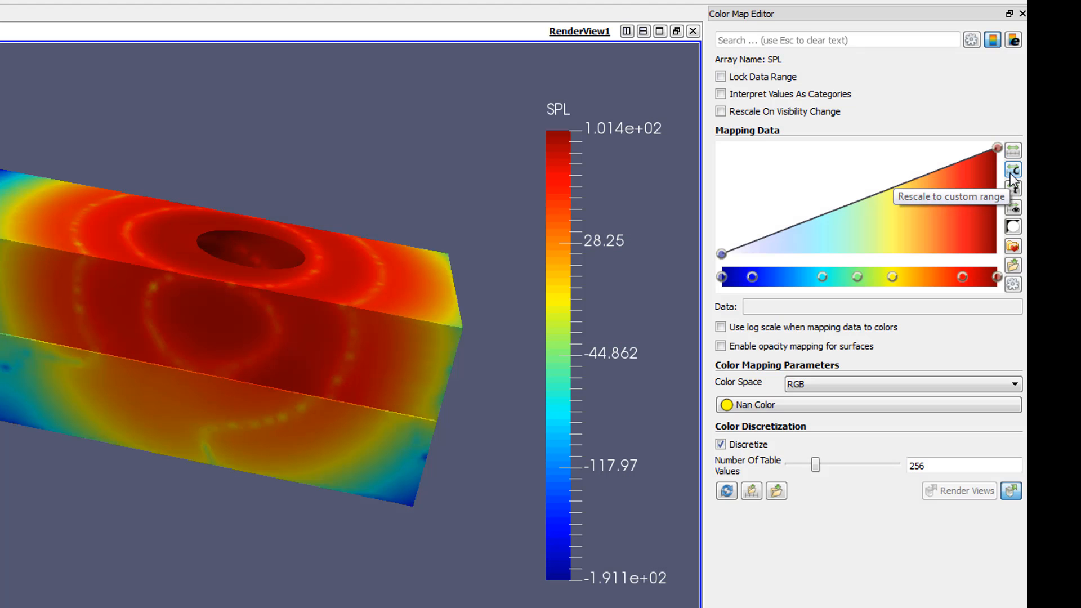
- Rescale the SPL color map to a custom range from 40 to 100
{"action": "left_click", "coordinate": [1012, 176]}
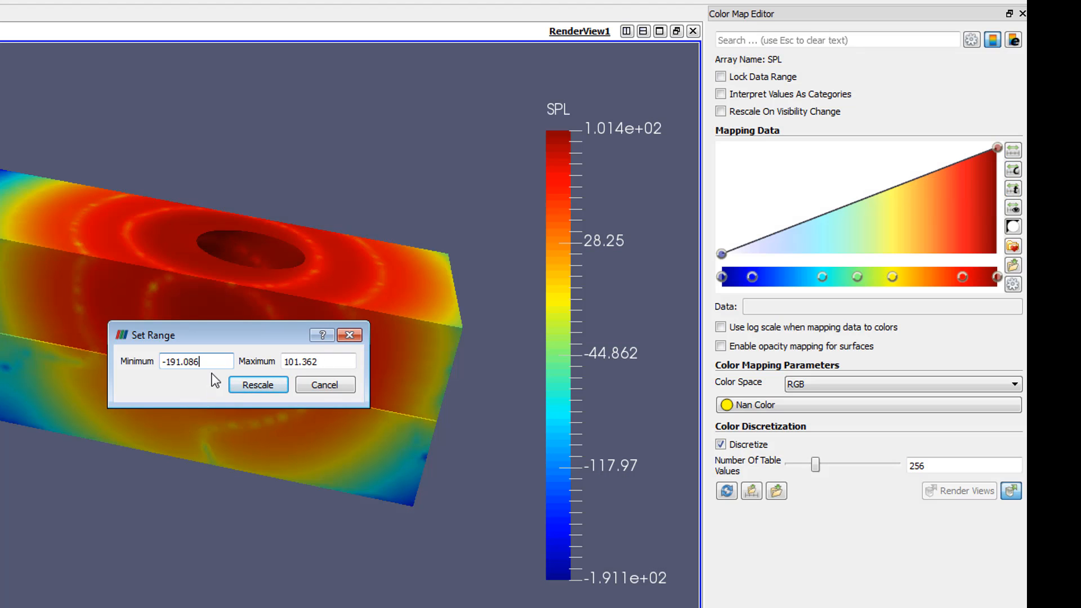
{"action": "left_click_drag", "start_coordinate": [212, 359], "coordinate": [122, 357]}
{"action": "type", "text": "40"}
{"action": "key", "text": "Tab"}
{"action": "type", "text": "100"}
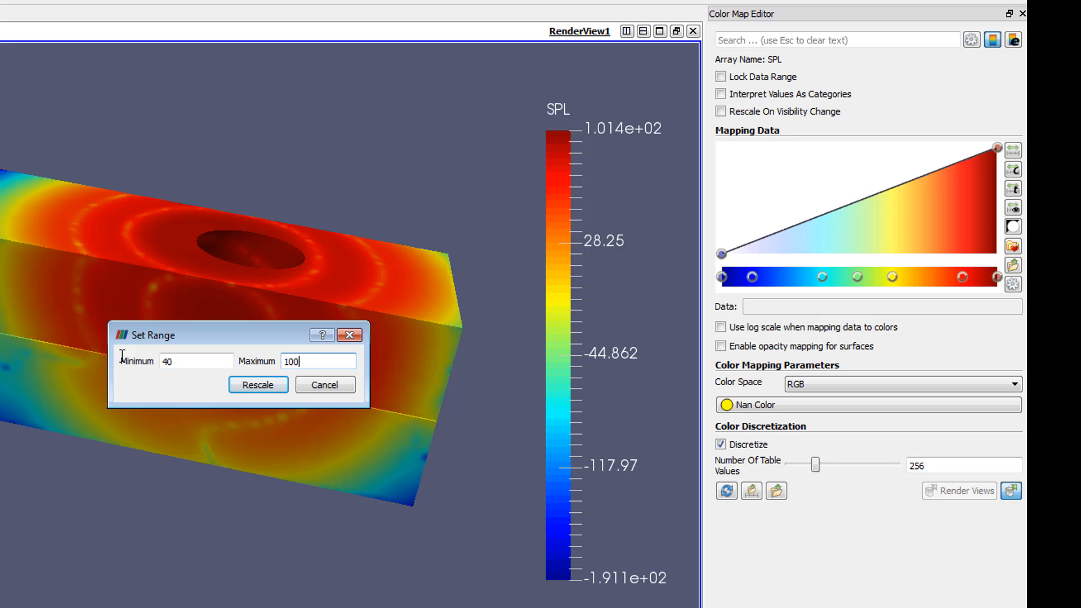
{"action": "left_click", "coordinate": [268, 389]}
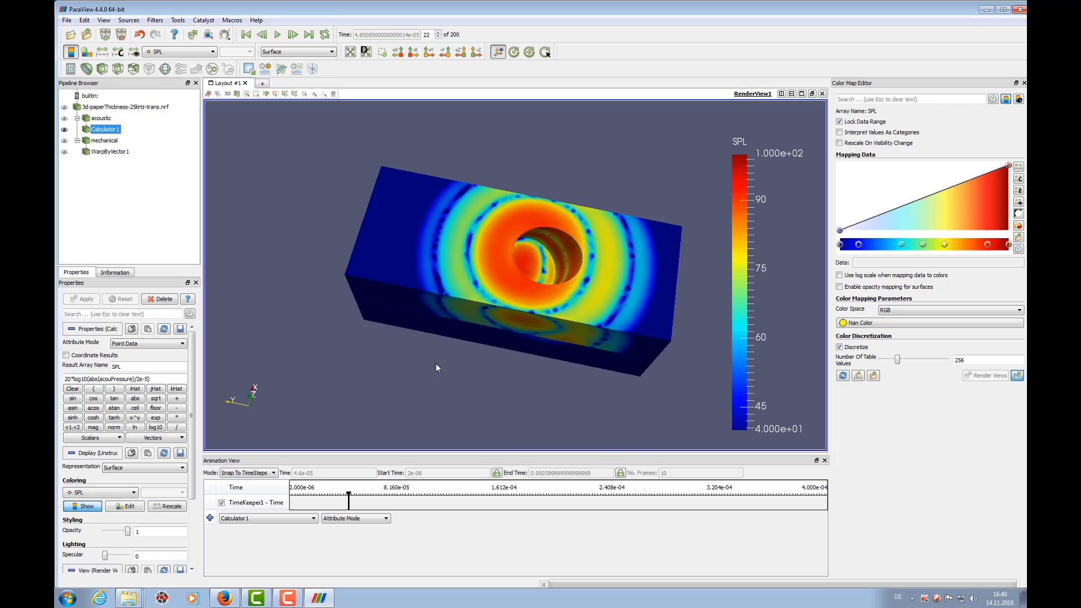
- Advance the animation to time step 40 and inspect the SPL distribution on the block
{"action": "left_click_drag", "start_coordinate": [436, 367], "coordinate": [420, 315]}
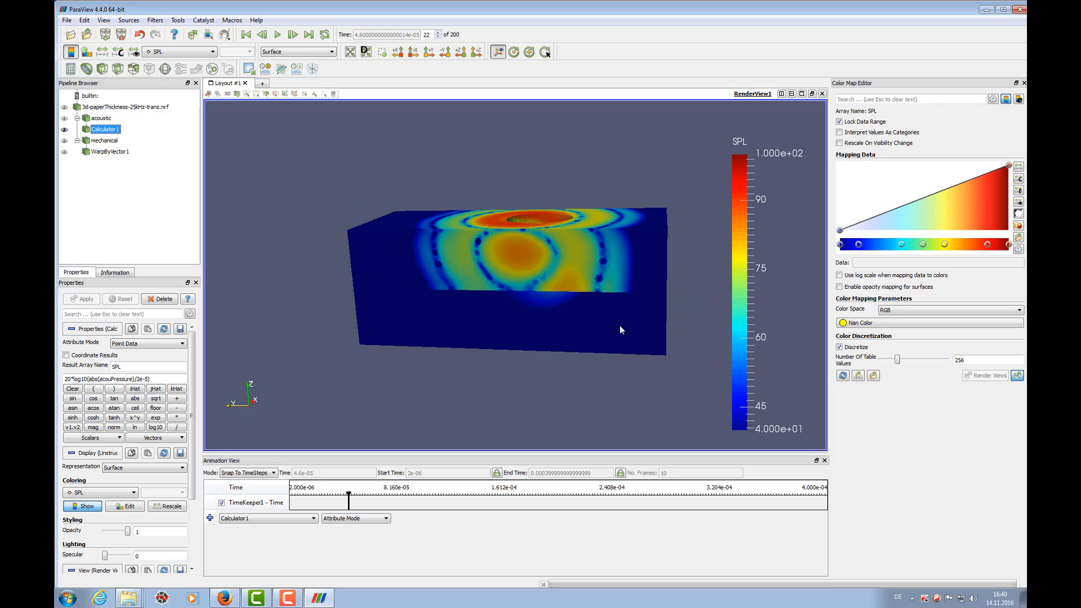
{"action": "left_click_drag", "start_coordinate": [622, 330], "coordinate": [644, 350]}
{"action": "mouse_move", "coordinate": [348, 496]}
{"action": "left_mouse_down"}
{"action": "mouse_move", "coordinate": [327, 498]}
{"action": "mouse_move", "coordinate": [397, 494]}
{"action": "left_mouse_up"}
{"action": "left_click_drag", "start_coordinate": [492, 384], "coordinate": [482, 360]}
{"action": "left_click_drag", "start_coordinate": [501, 147], "coordinate": [518, 155]}
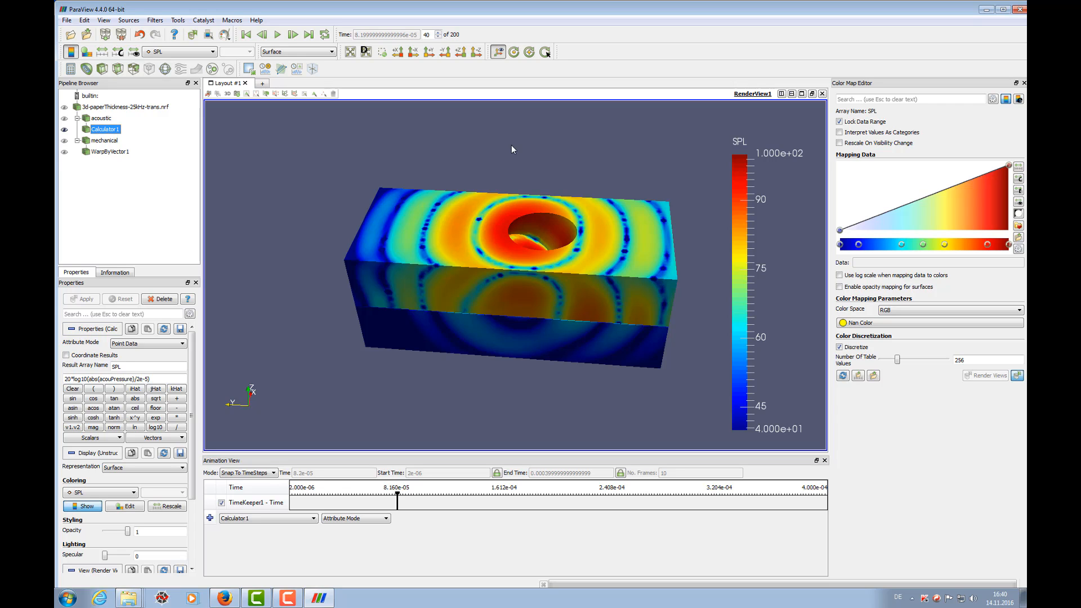
{"action": "left_click_drag", "start_coordinate": [512, 192], "coordinate": [518, 184]}
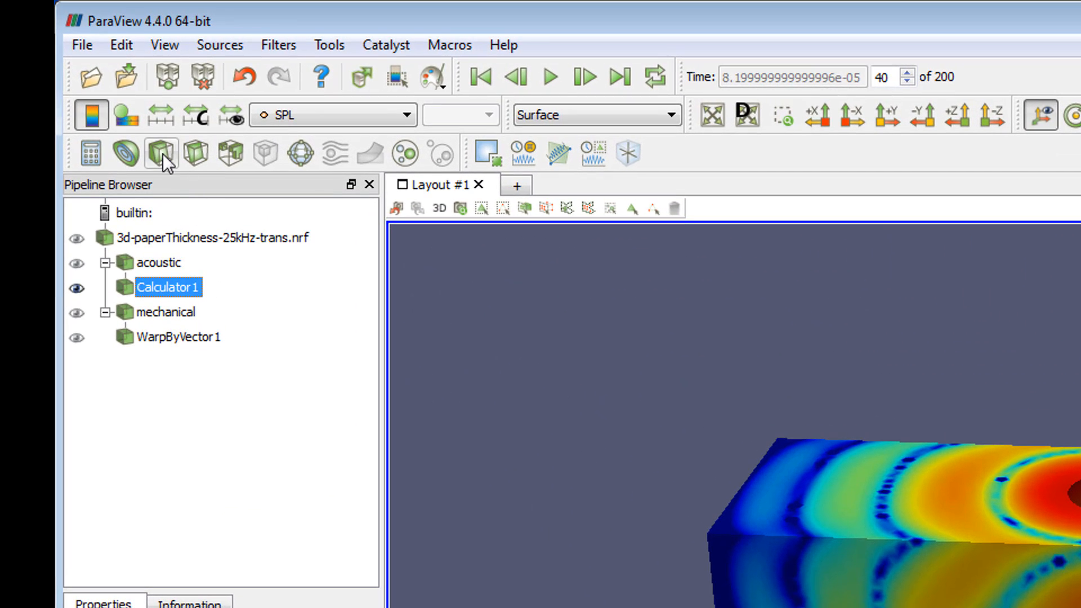
- Rename the Calculator filter to to_SPL_dB
{"action": "left_click", "coordinate": [178, 288]}
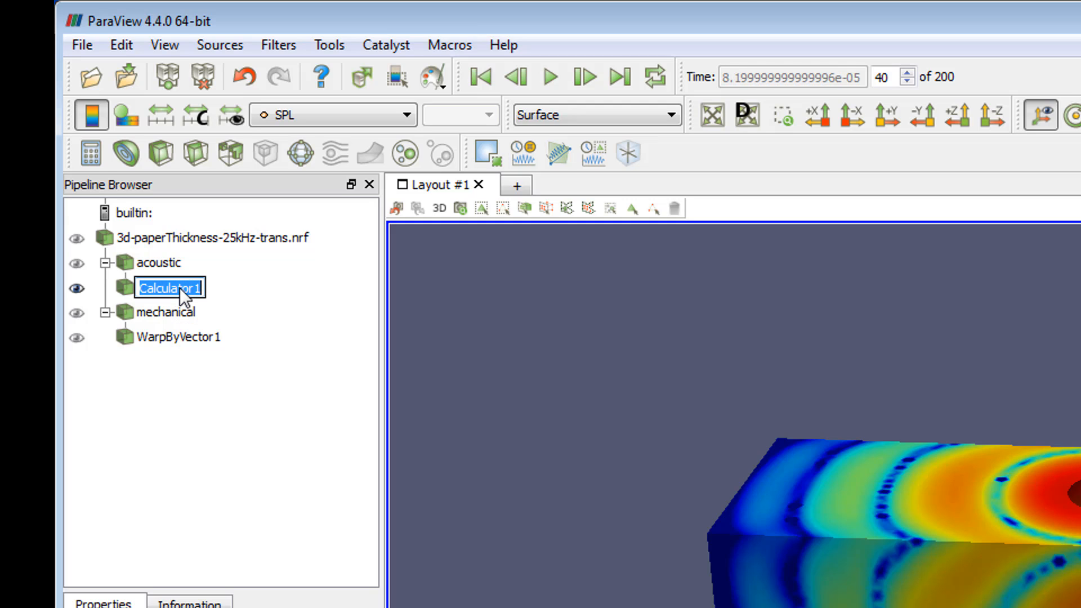
{"action": "type", "text": "to_SPL"}
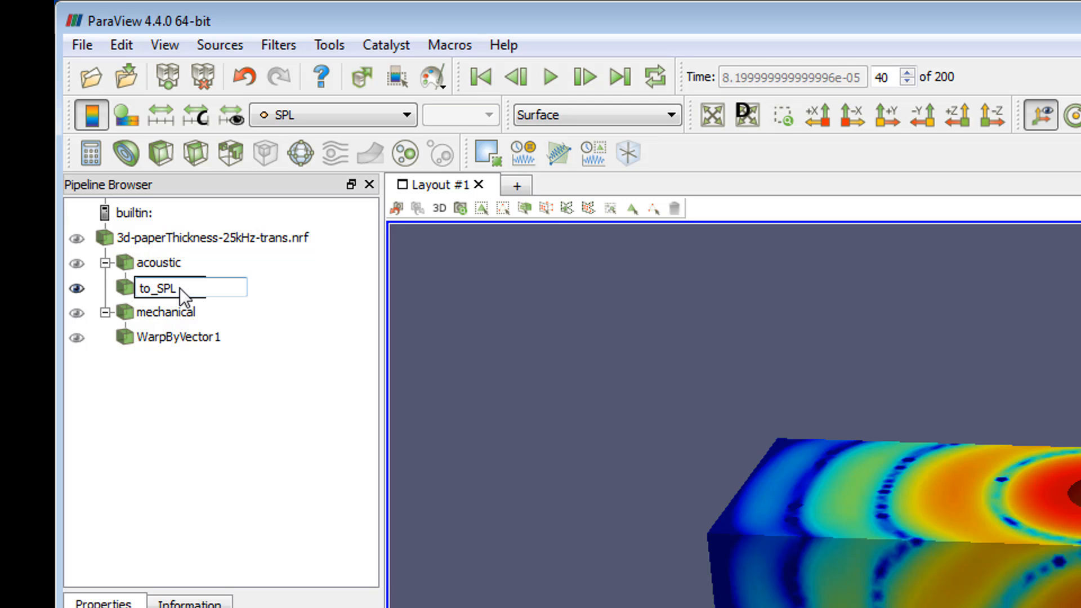
{"action": "type", "text": "_dB"}
{"action": "key", "text": "Return"}
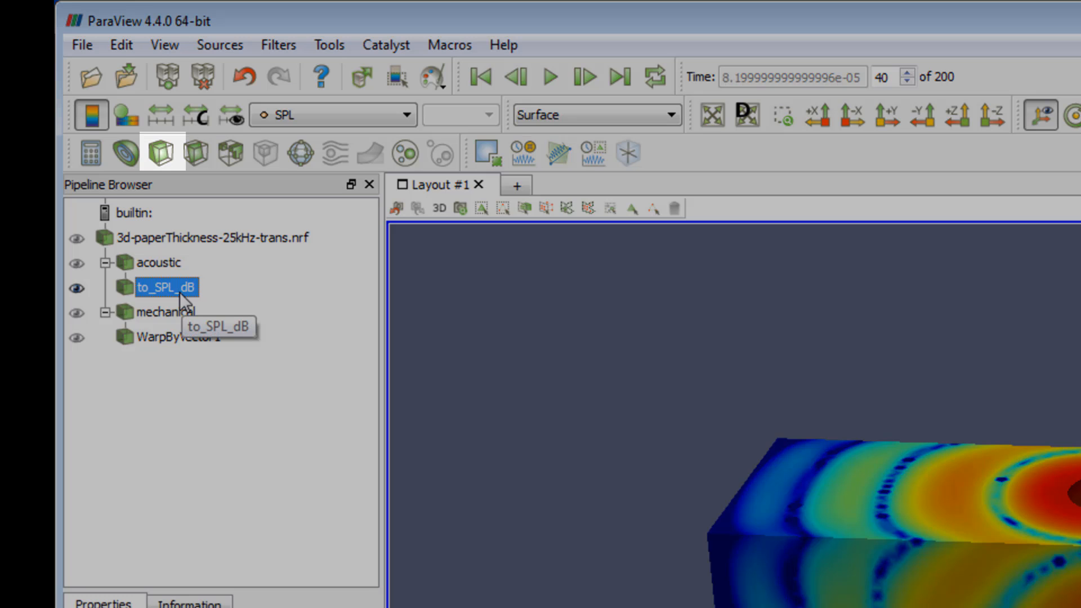
- Add a Clip filter to to_SPL_dB with its plane normal to the X axis through the origin, and apply it
{"action": "left_click", "coordinate": [162, 155]}
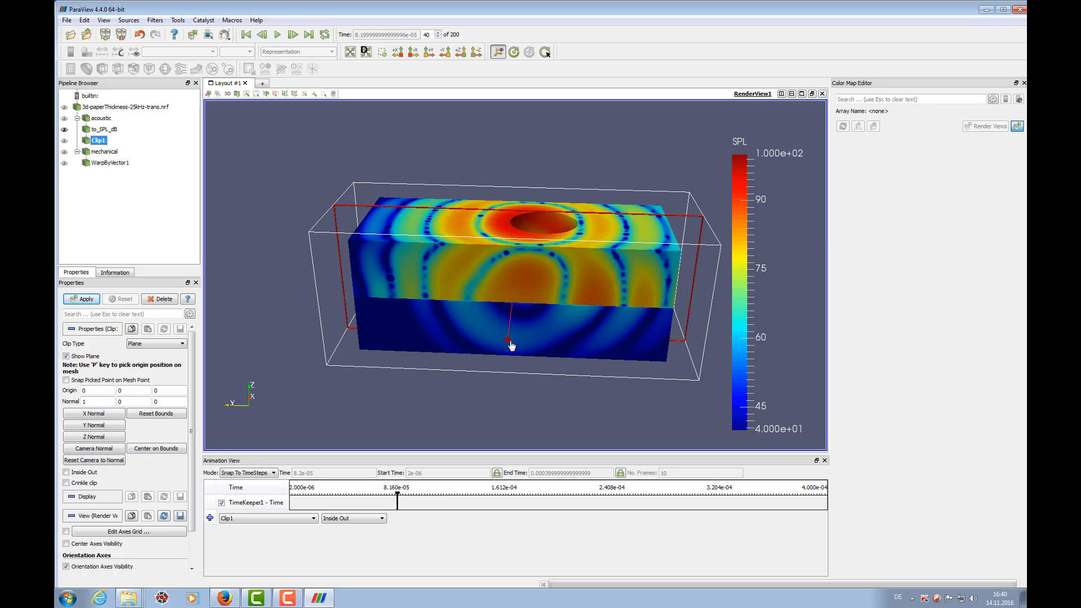
{"action": "left_click_drag", "start_coordinate": [509, 346], "coordinate": [575, 365]}
{"action": "left_click_drag", "start_coordinate": [482, 323], "coordinate": [464, 388]}
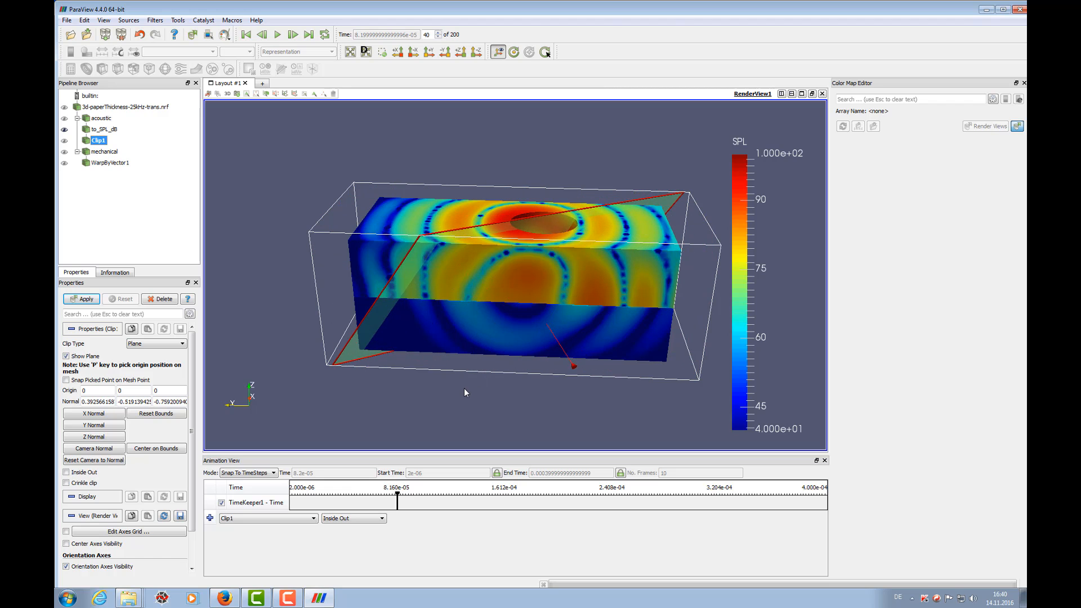
{"action": "left_click", "coordinate": [102, 414]}
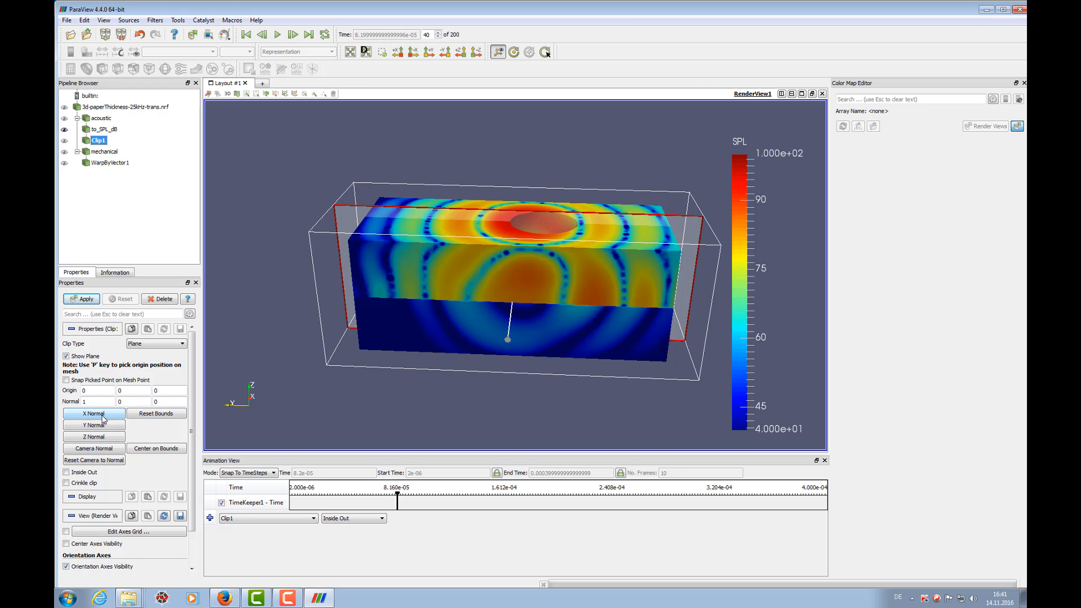
{"action": "left_click", "coordinate": [104, 425]}
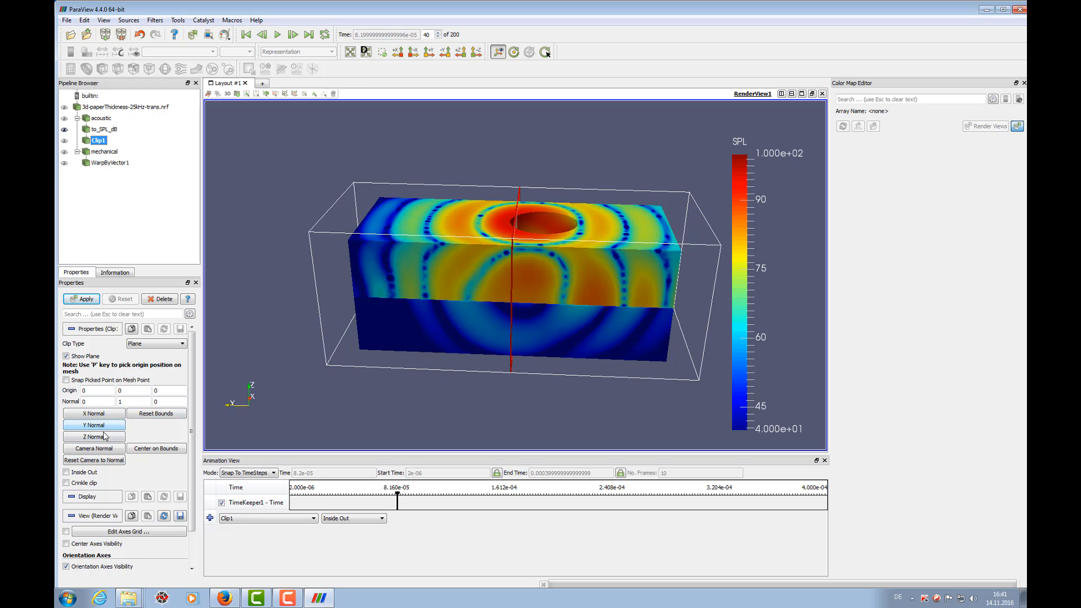
{"action": "left_click", "coordinate": [103, 438]}
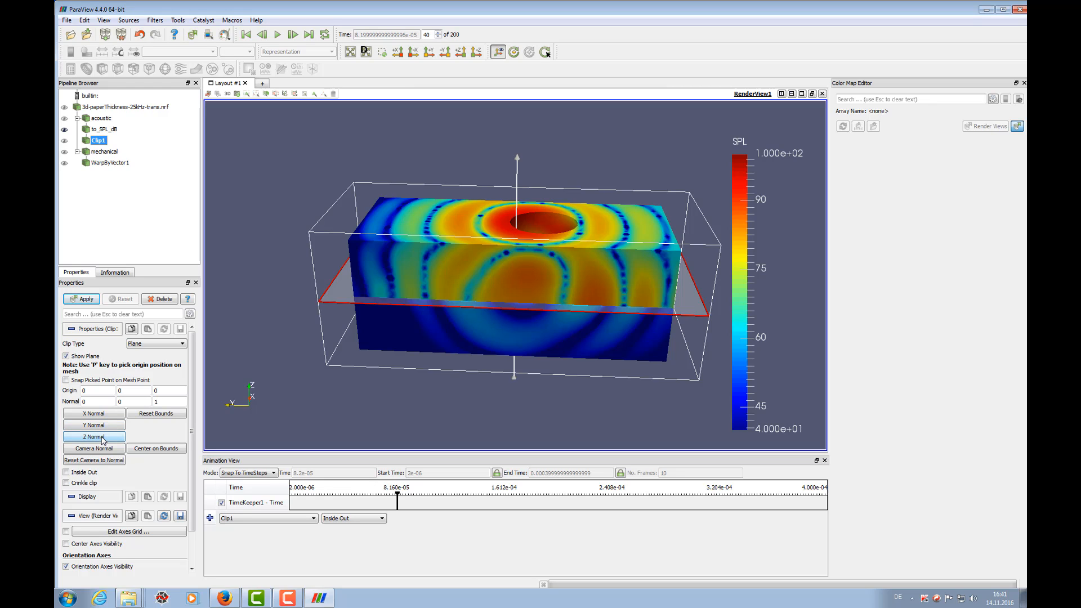
{"action": "left_click", "coordinate": [104, 415]}
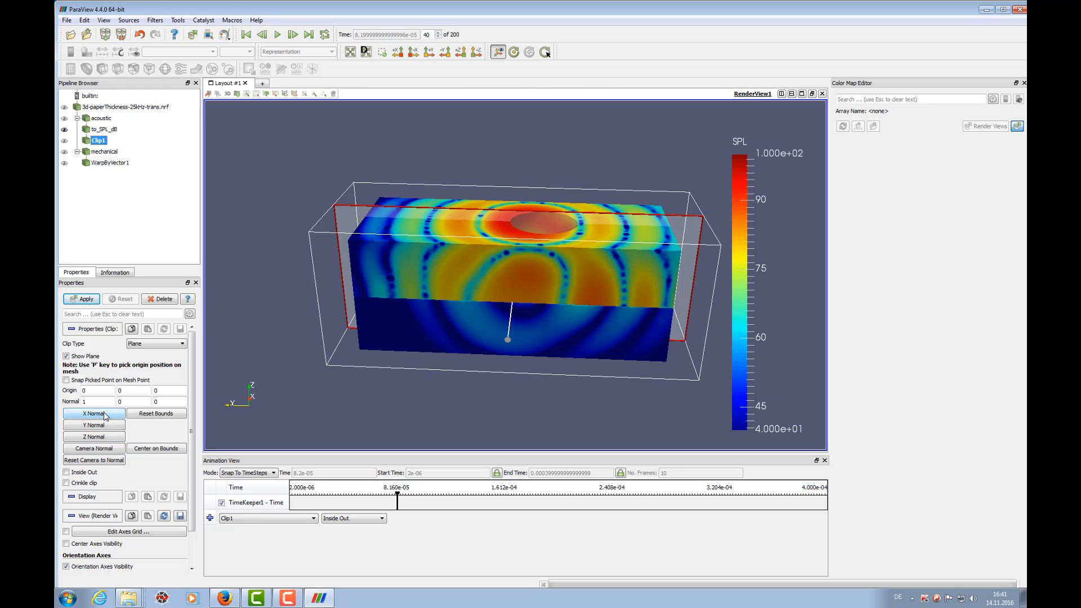
{"action": "left_click", "coordinate": [86, 299]}
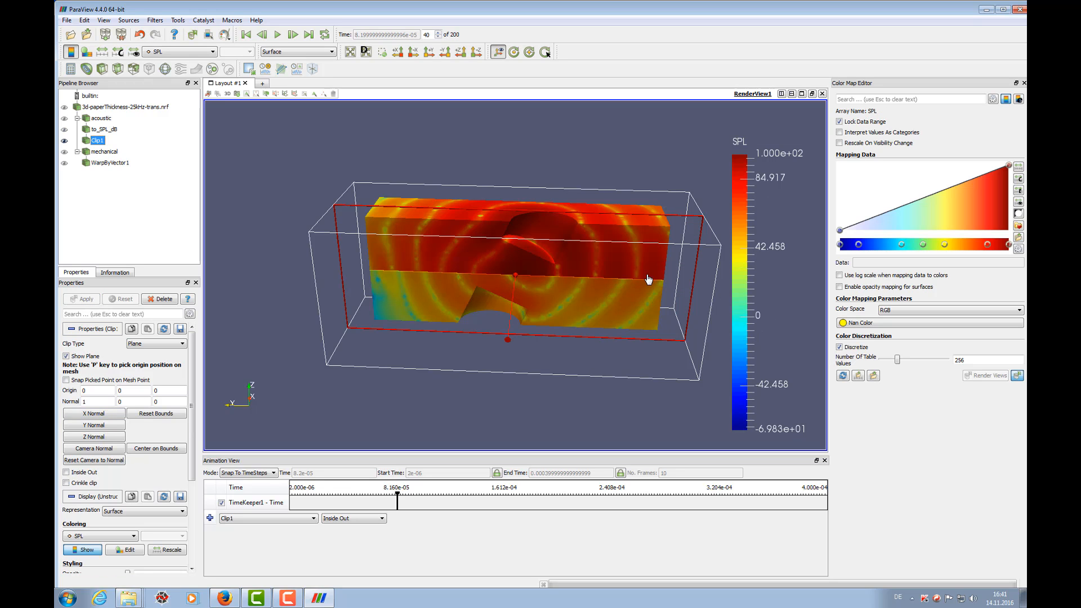
- Rescale the clipped result's SPL color map to a custom range from 40 to 100
{"action": "left_click", "coordinate": [1019, 179]}
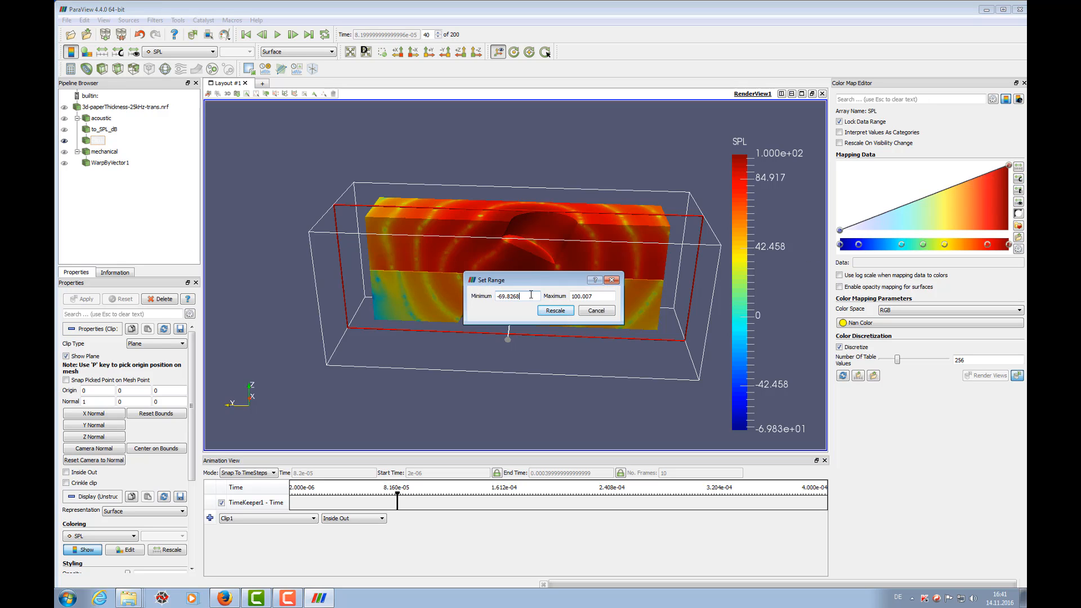
{"action": "type", "text": "0"}
{"action": "key", "text": "BackSpace"}
{"action": "type", "text": "40"}
{"action": "key", "text": "Tab"}
{"action": "type", "text": "100"}
{"action": "key", "text": "Tab"}
{"action": "left_click", "coordinate": [555, 310]}
{"action": "left_click_drag", "start_coordinate": [487, 368], "coordinate": [479, 394]}
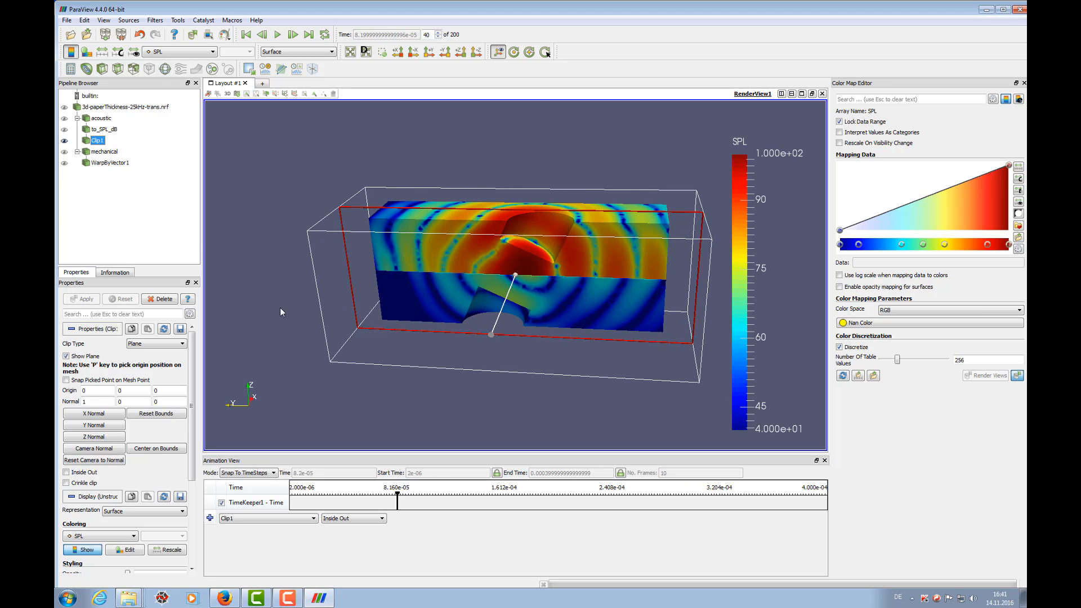
- Toggle the visibility of to_SPL_dB to compare the full block with the clipped one, leaving only the clip shown
{"action": "left_click", "coordinate": [64, 130]}
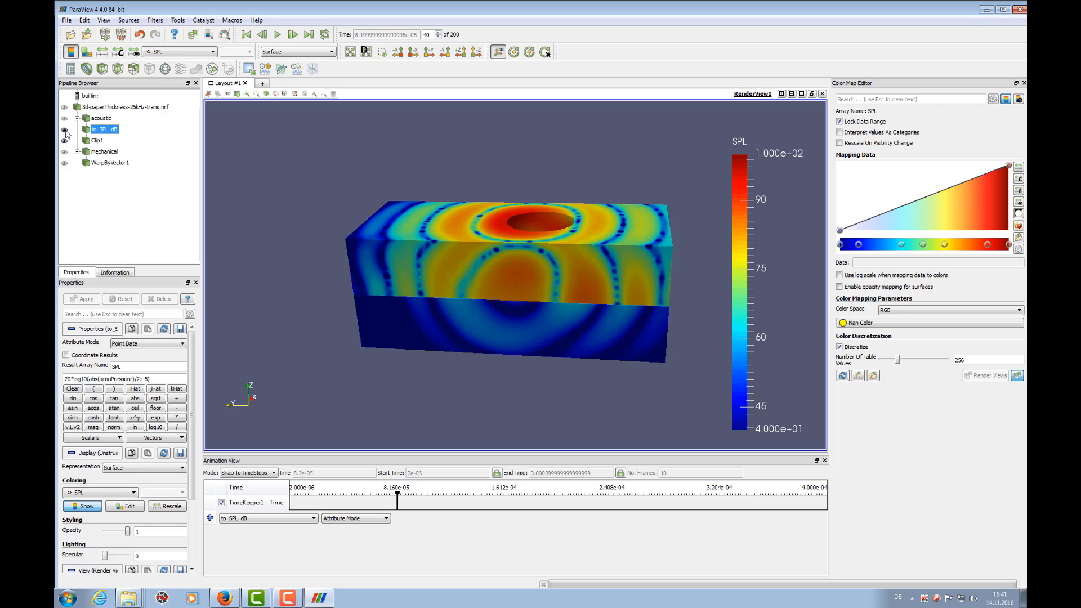
{"action": "left_click", "coordinate": [64, 130]}
{"action": "left_click", "coordinate": [64, 130]}
{"action": "left_click", "coordinate": [64, 130]}
{"action": "left_click", "coordinate": [64, 130]}
{"action": "left_click", "coordinate": [65, 130]}
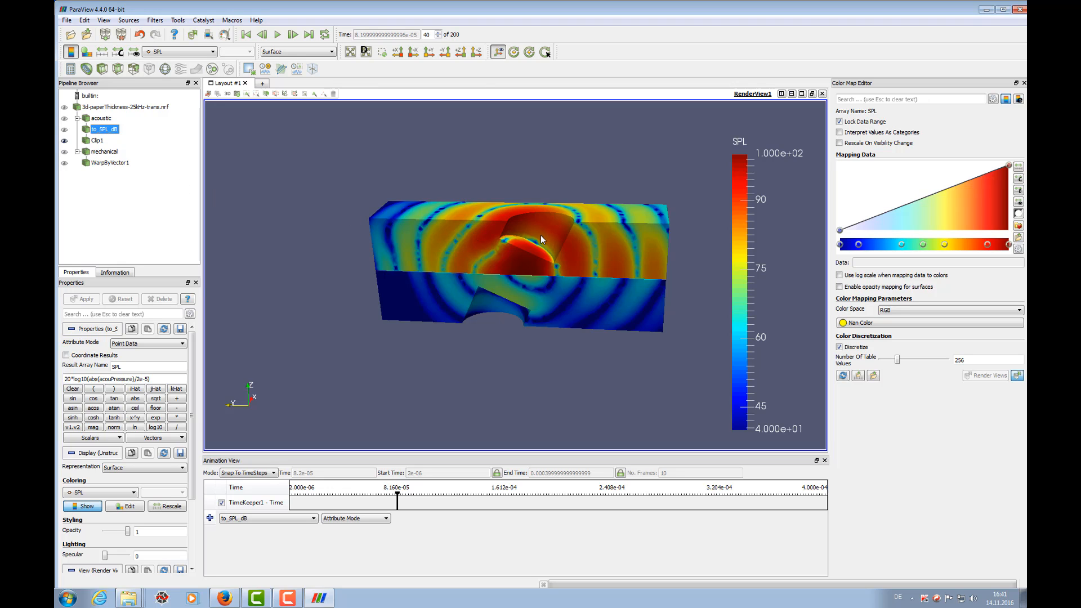
{"action": "left_click_drag", "start_coordinate": [473, 184], "coordinate": [485, 178]}
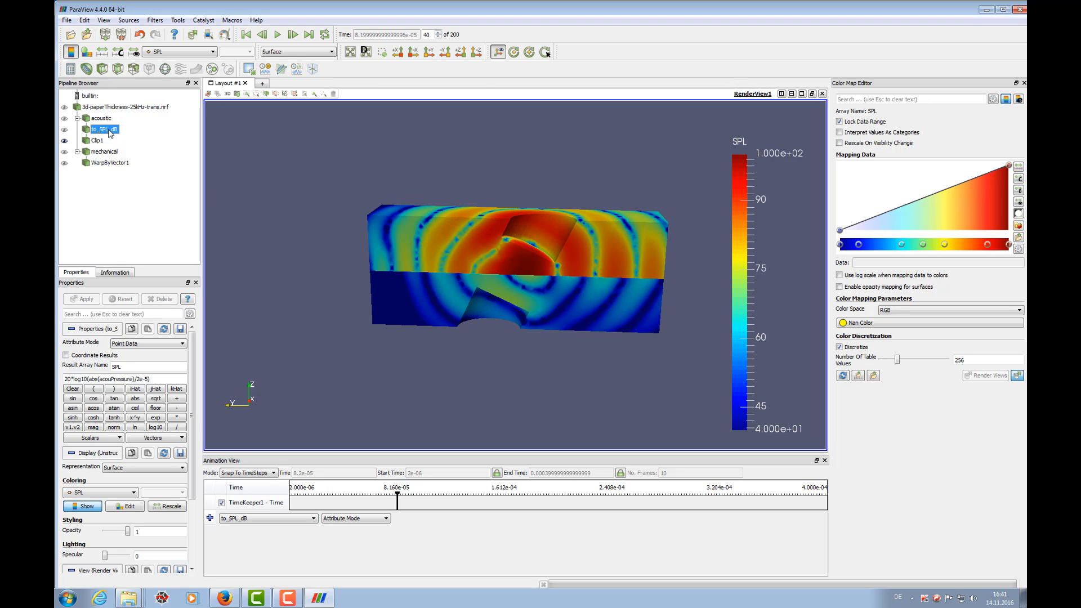
- Hide the clipped SPL result and display the warped mechanical displacement instead
{"action": "left_click", "coordinate": [64, 141]}
{"action": "left_click", "coordinate": [64, 162]}
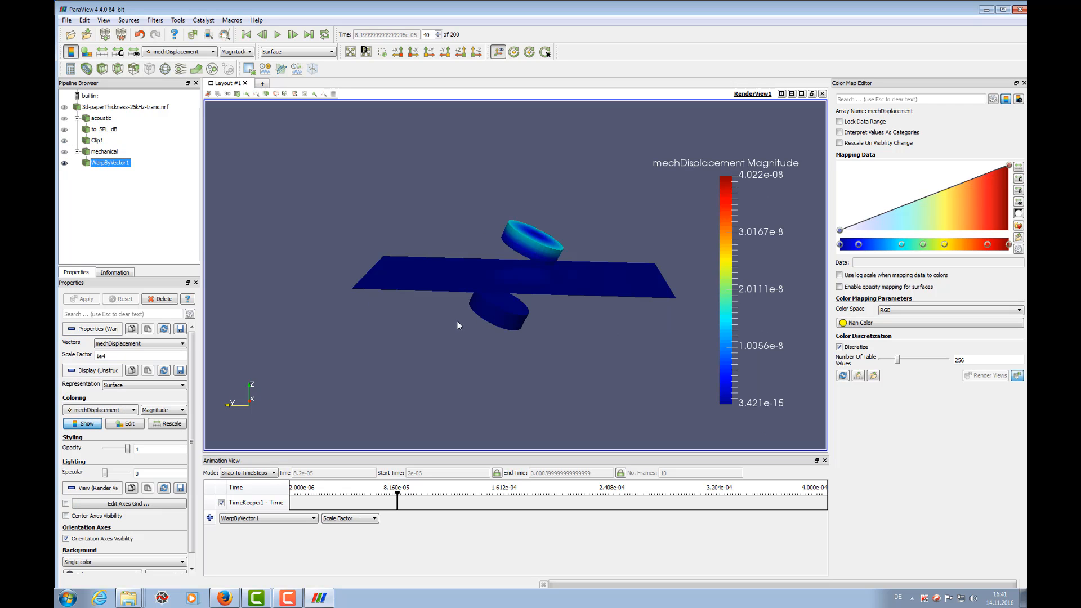
{"action": "left_click_drag", "start_coordinate": [457, 324], "coordinate": [434, 325]}
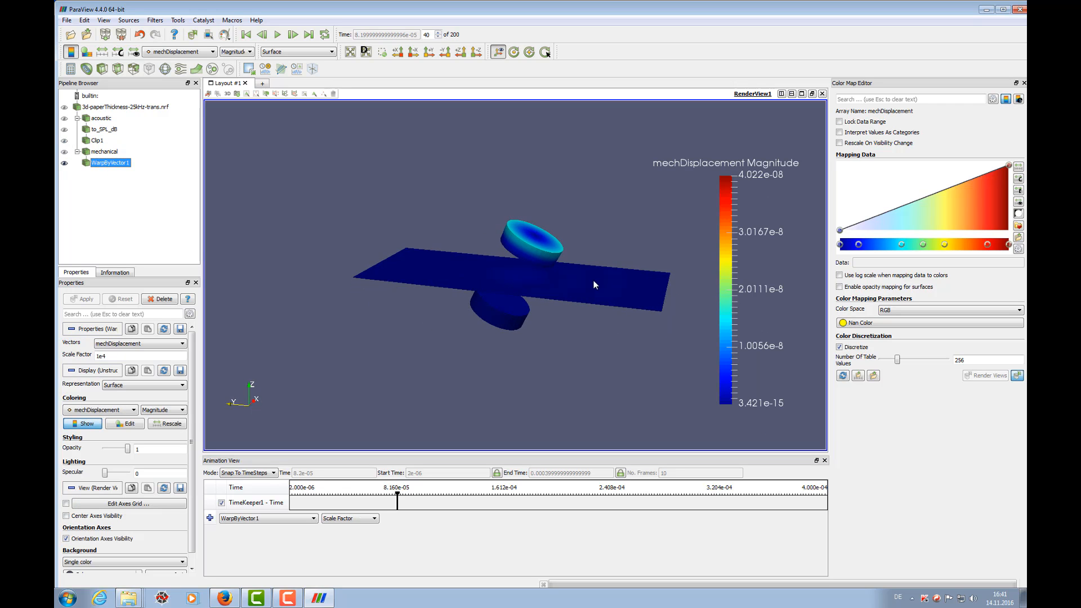
- Go to time step 35 and add an Extract Block filter to the mechanical result that keeps only the paper block
{"action": "left_click_drag", "start_coordinate": [592, 279], "coordinate": [460, 276]}
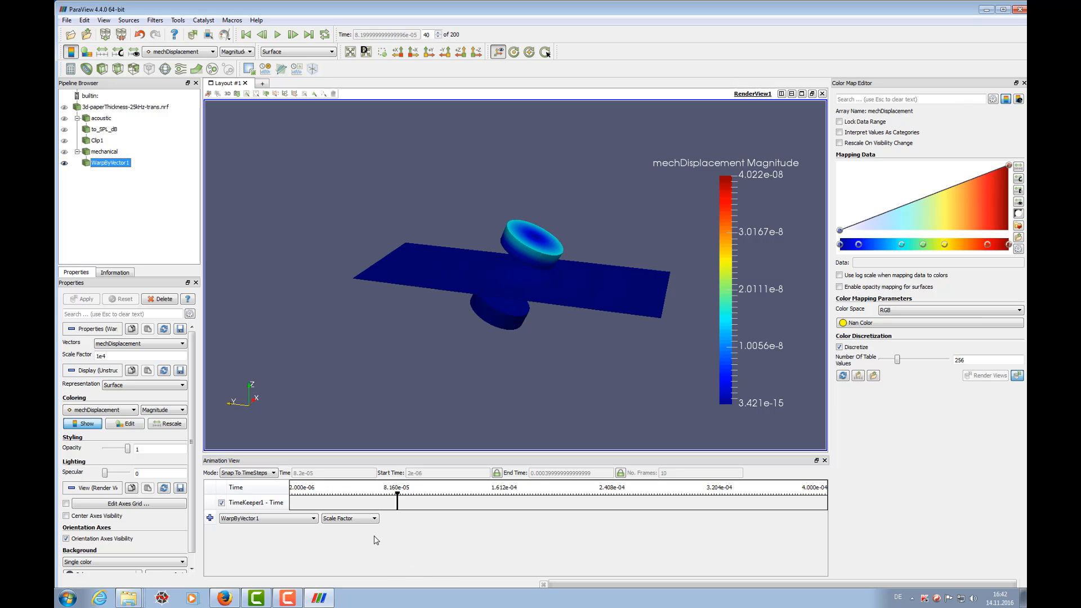
{"action": "left_click_drag", "start_coordinate": [397, 496], "coordinate": [385, 497]}
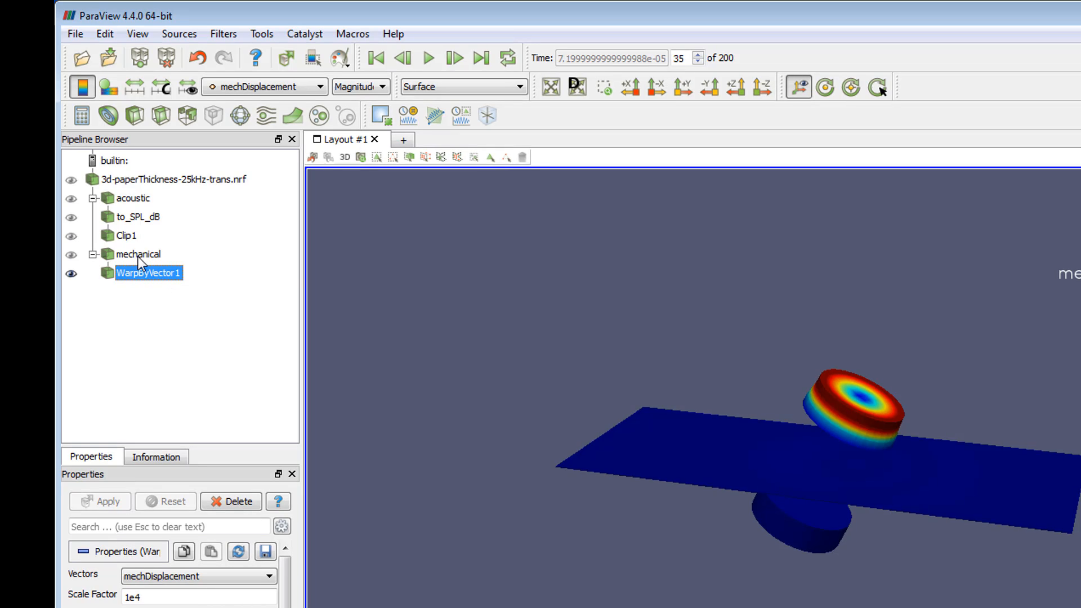
{"action": "left_click", "coordinate": [138, 254]}
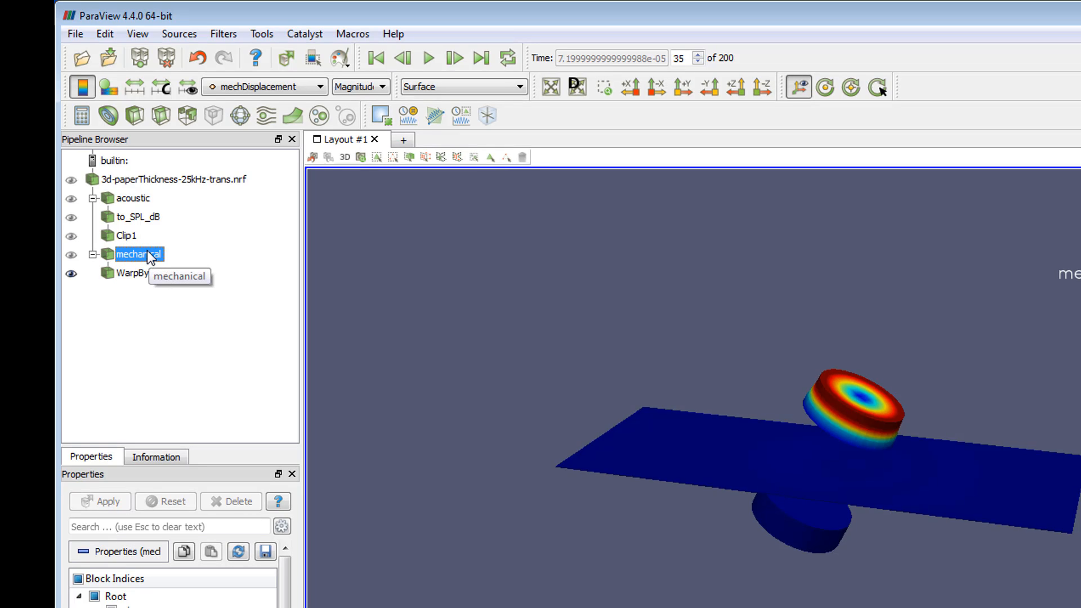
{"action": "key", "text": "ctrl+space"}
{"action": "type", "text": "extract b"}
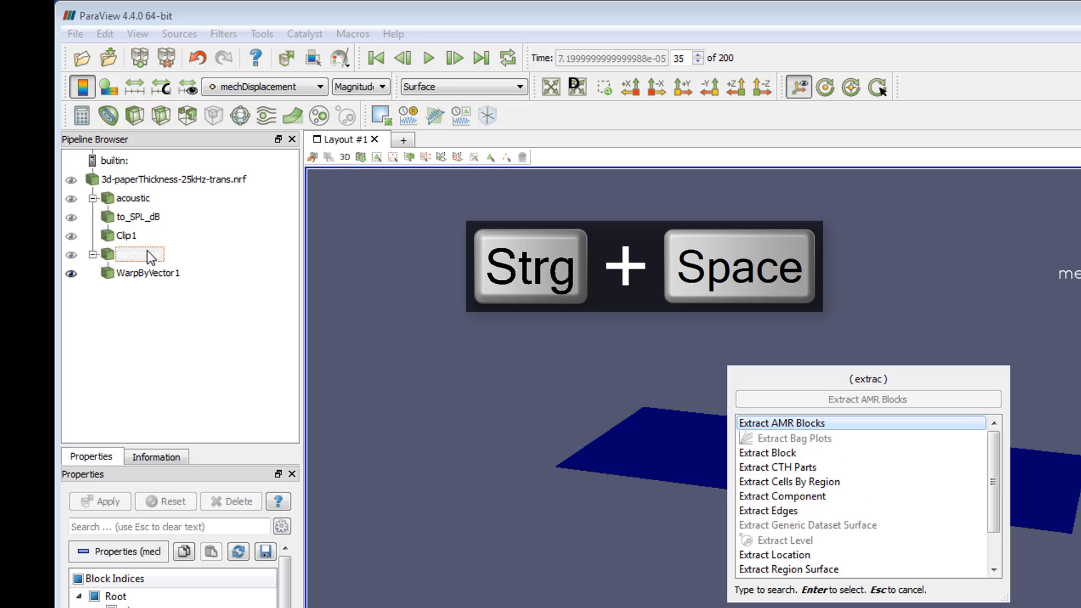
{"action": "key", "text": "Down"}
{"action": "key", "text": "Down"}
{"action": "key", "text": "Up"}
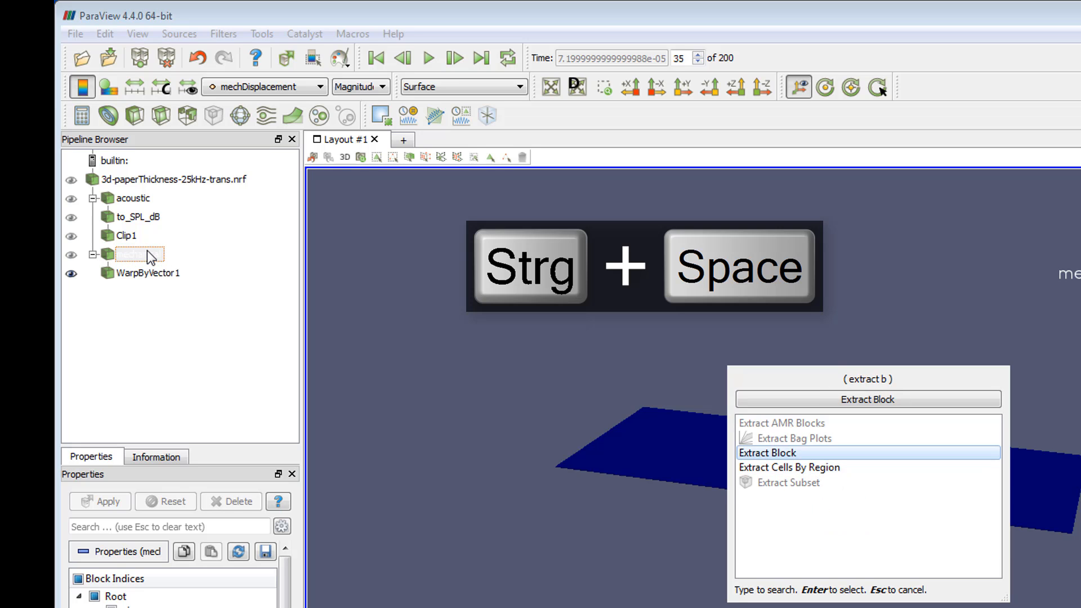
{"action": "key", "text": "Return"}
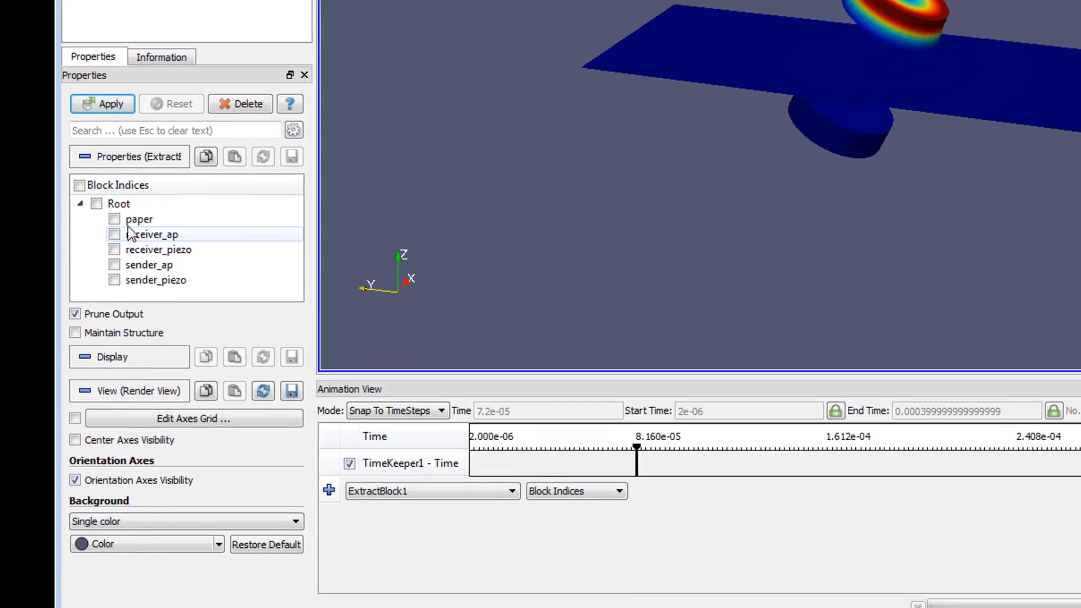
{"action": "left_click", "coordinate": [112, 517]}
{"action": "left_click", "coordinate": [107, 58]}
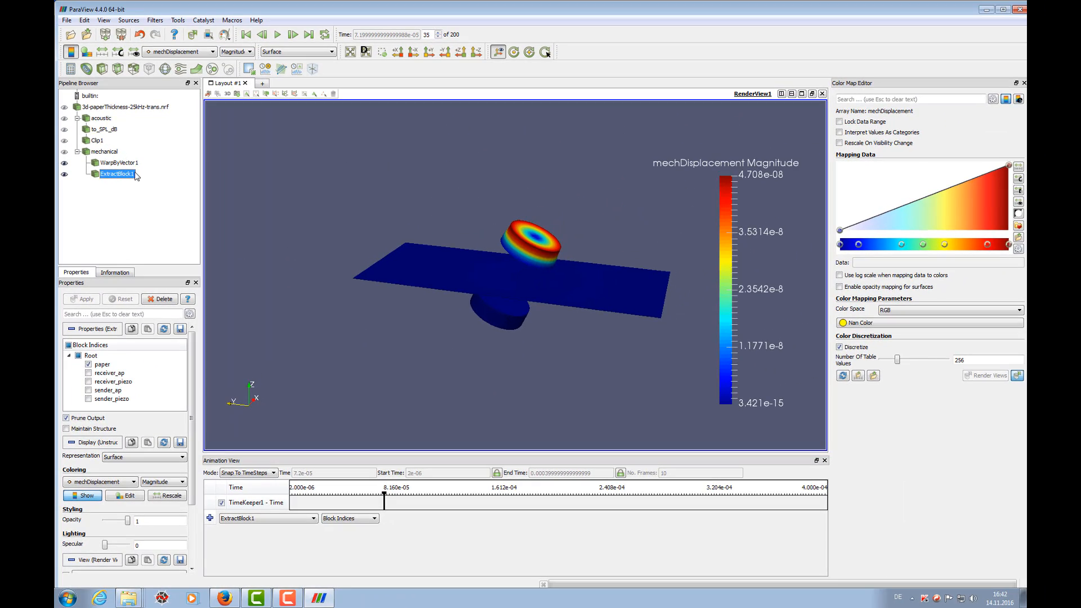
- Hide the first warped result and rescale the extracted paper block's displacement colors to its data range
{"action": "left_click", "coordinate": [64, 164]}
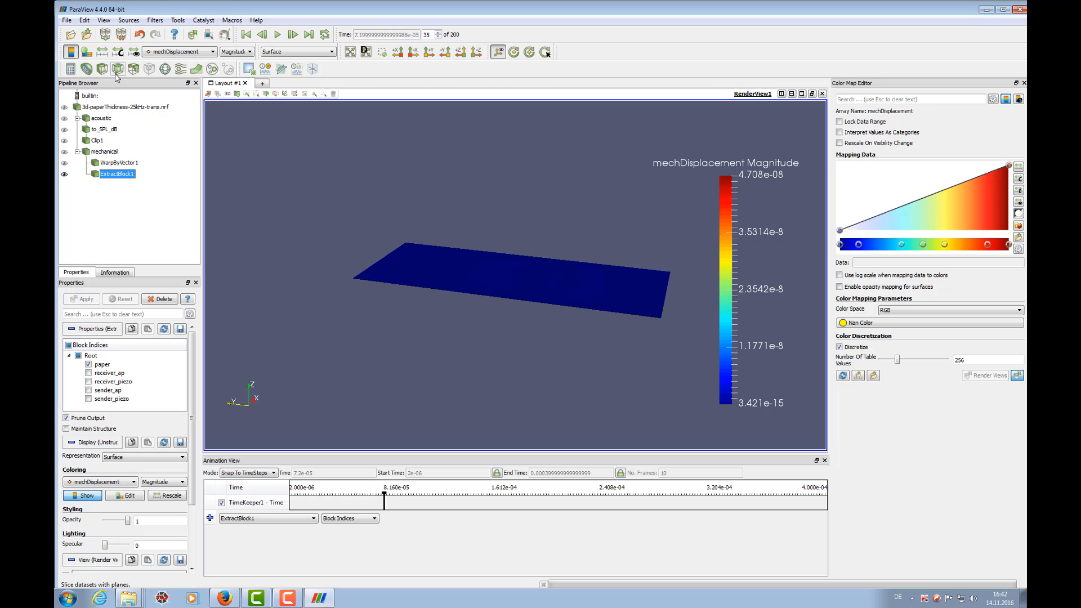
{"action": "left_click", "coordinate": [102, 52]}
{"action": "mouse_move", "coordinate": [448, 314]}
{"action": "left_mouse_down"}
{"action": "mouse_move", "coordinate": [469, 330]}
{"action": "mouse_move", "coordinate": [456, 317]}
{"action": "left_mouse_up"}
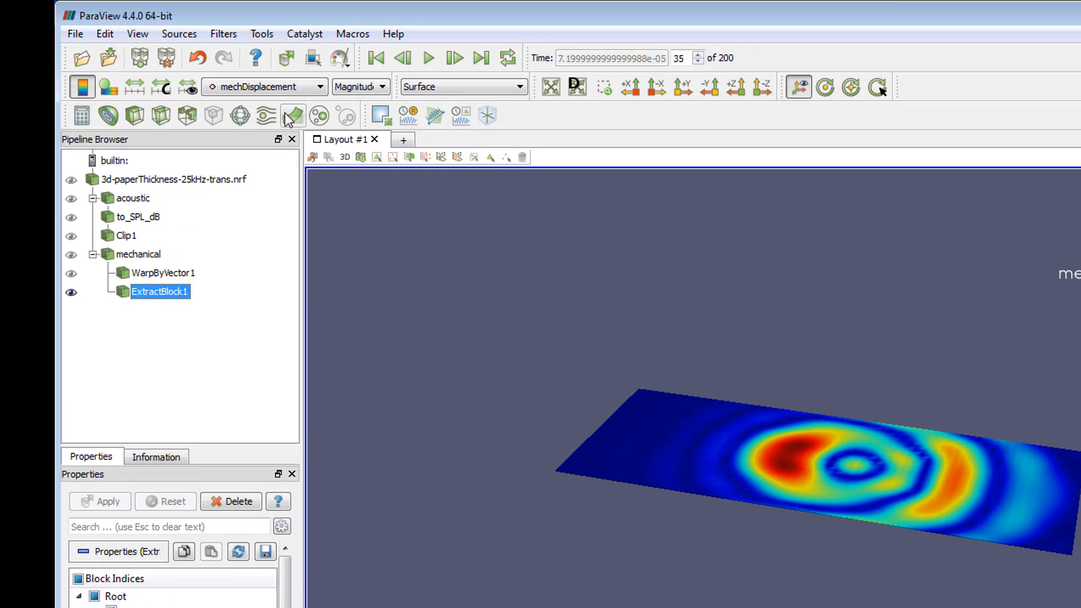
- Add a Warp By Vector filter to the extracted paper block, using mechDisplacement with a scale factor of 5e6
{"action": "left_click", "coordinate": [286, 115]}
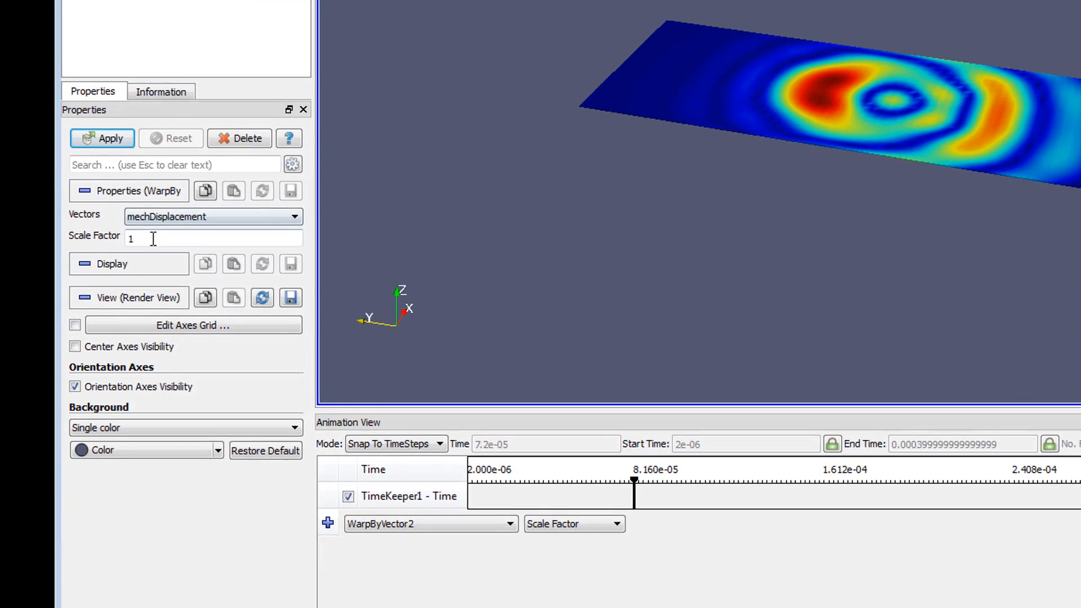
{"action": "left_click", "coordinate": [150, 541]}
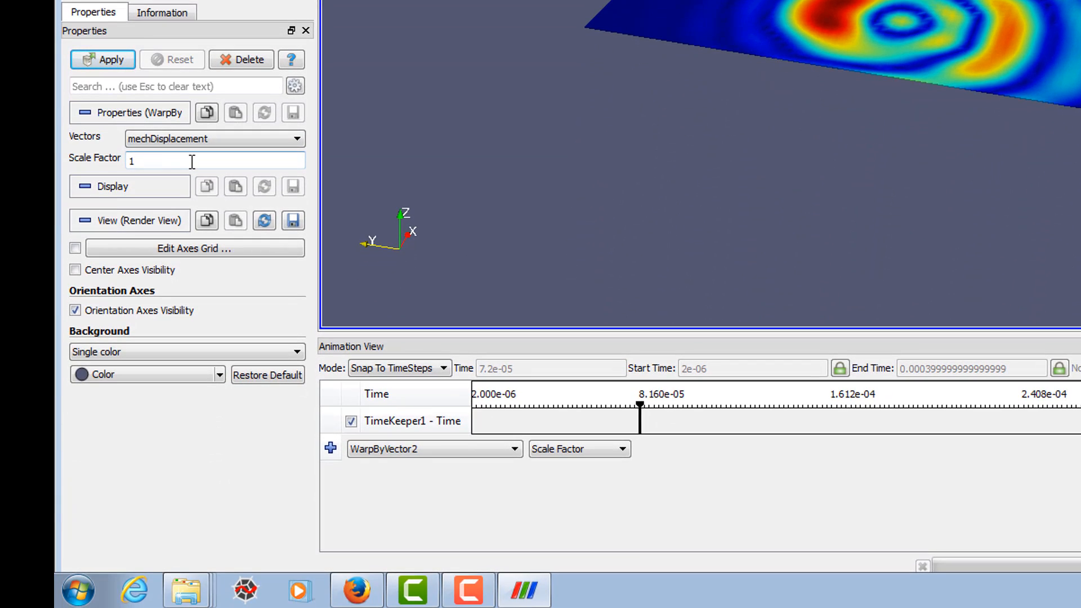
{"action": "type", "text": "e6"}
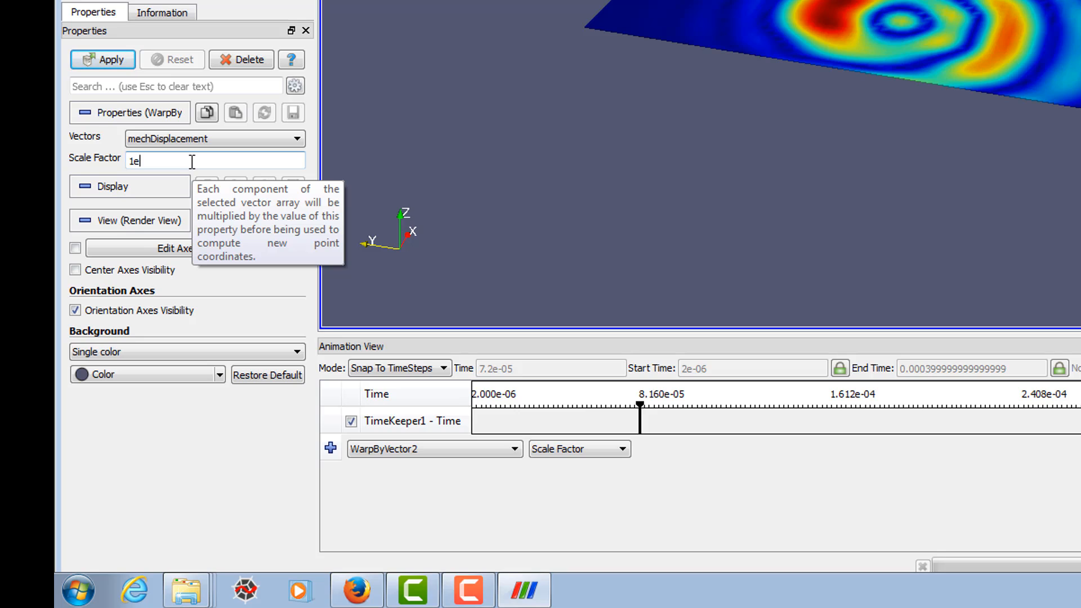
{"action": "left_click", "coordinate": [100, 61]}
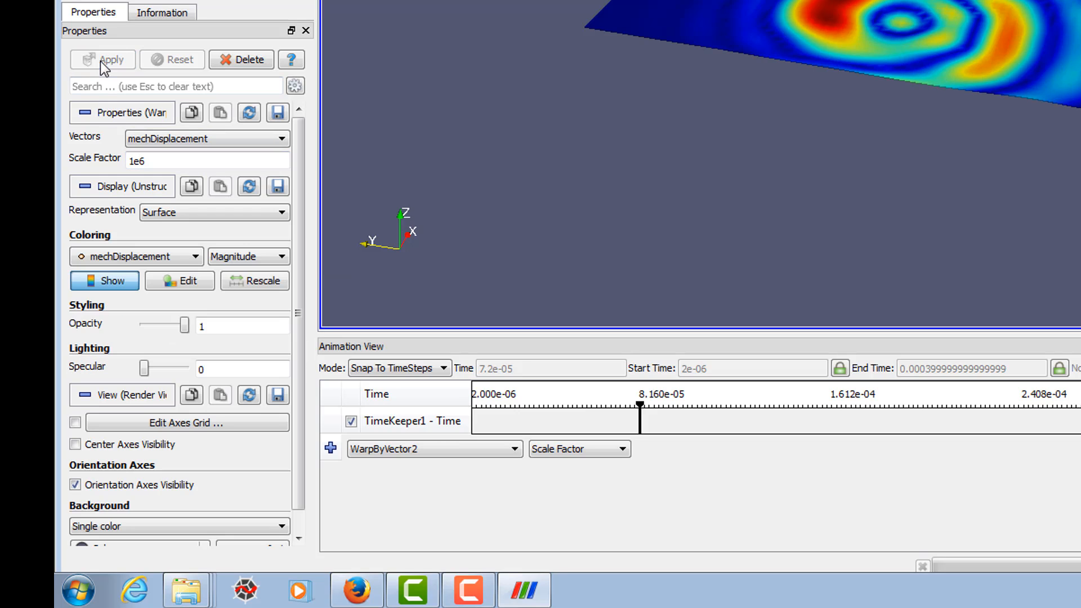
{"action": "double_click", "coordinate": [137, 161]}
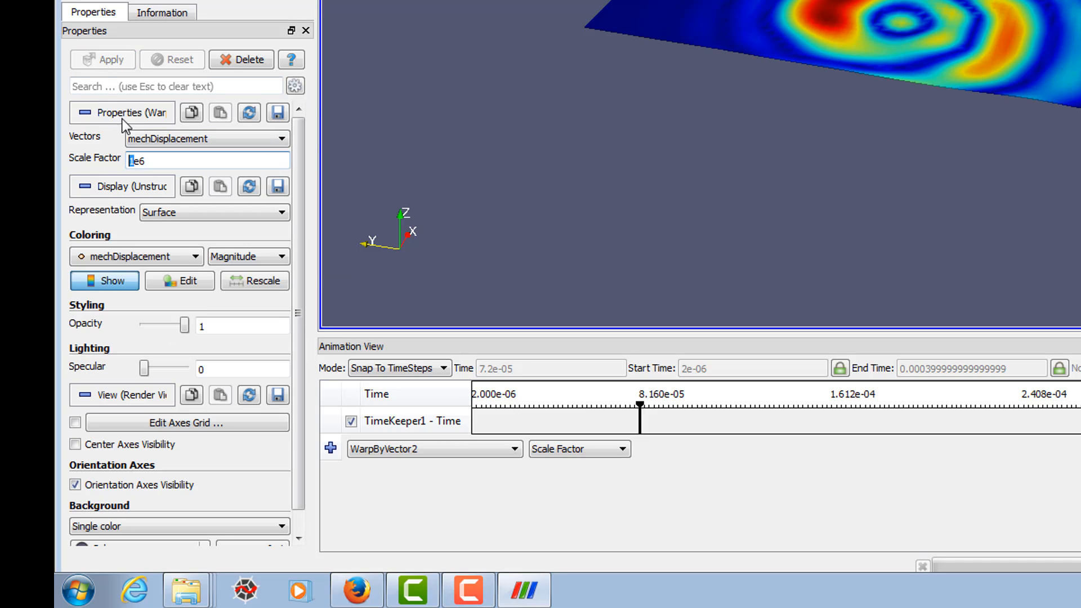
{"action": "type", "text": "5e6"}
{"action": "left_click", "coordinate": [104, 60]}
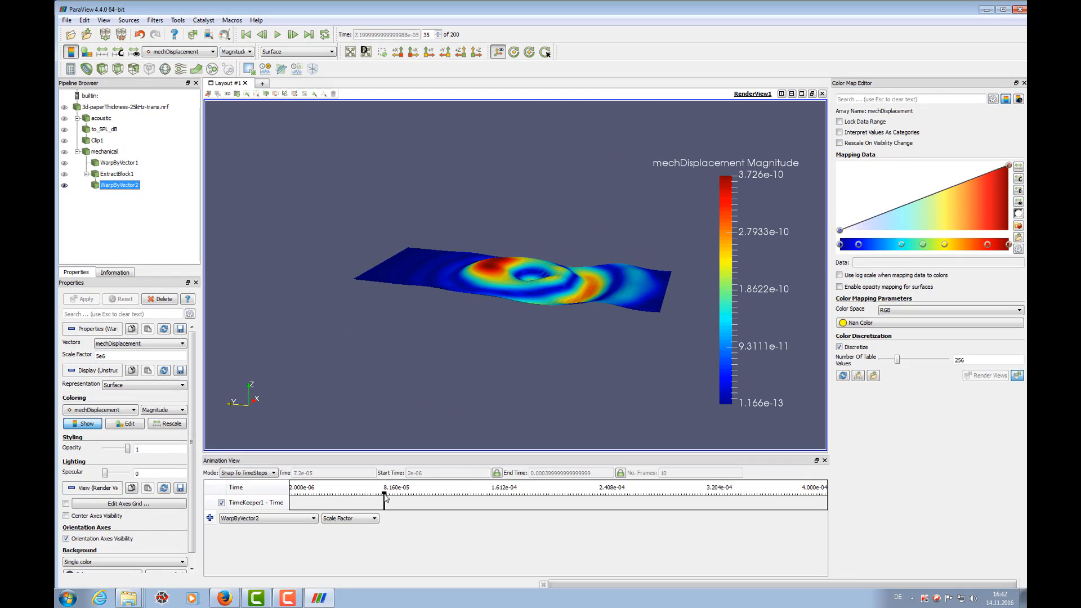
- Go to time step 28 and rescale the warped paper's displacement colors to the data range
{"action": "left_click_drag", "start_coordinate": [384, 495], "coordinate": [376, 496]}
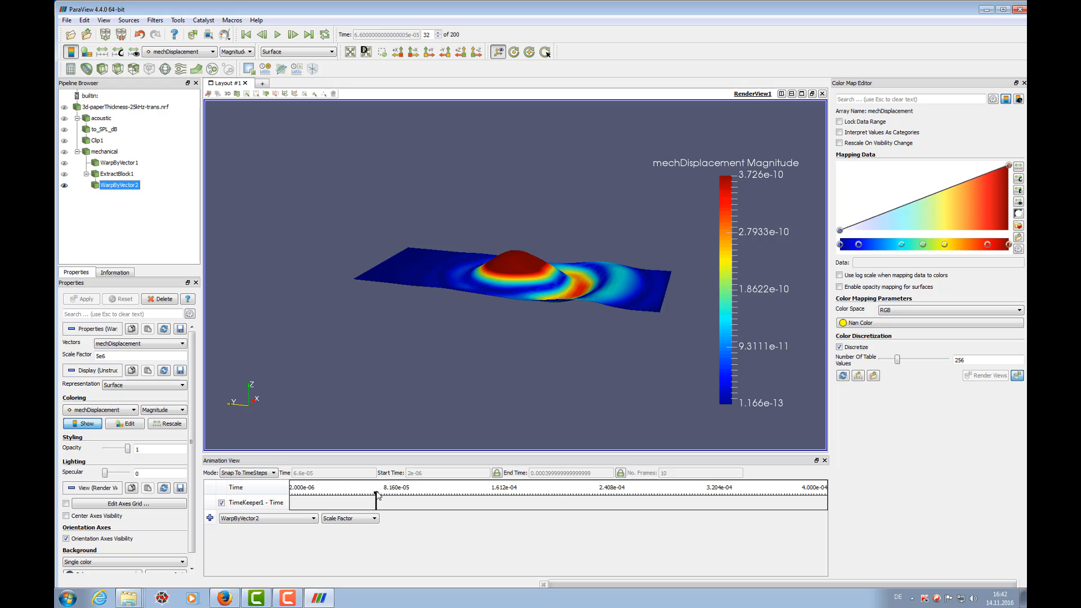
{"action": "left_click", "coordinate": [365, 498]}
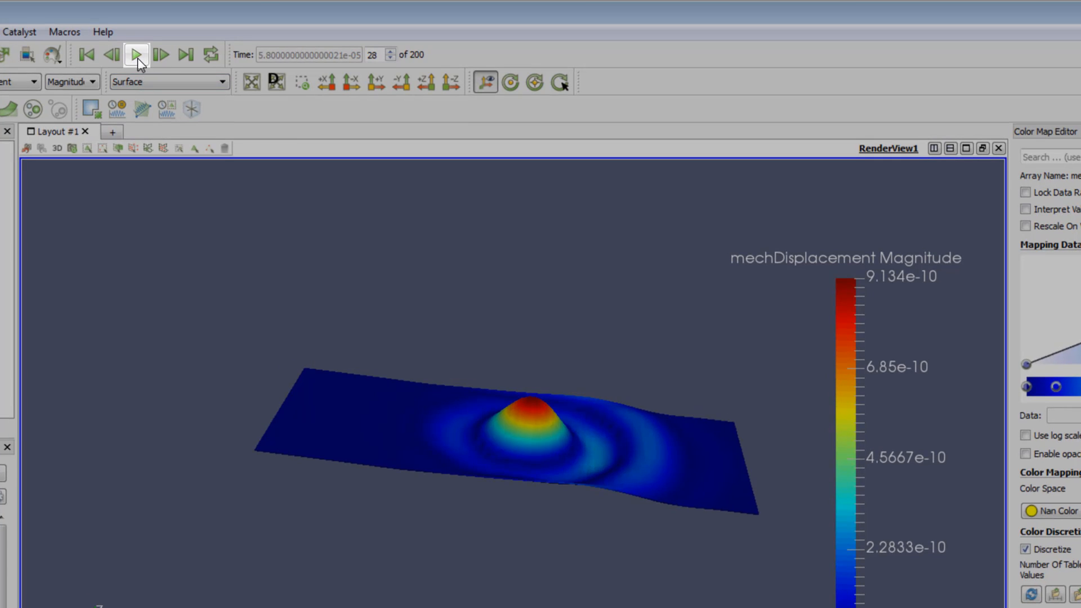
- Play the warped paper's animation twice, restarting from the first frame, and return to the first time step
{"action": "left_click", "coordinate": [138, 58]}
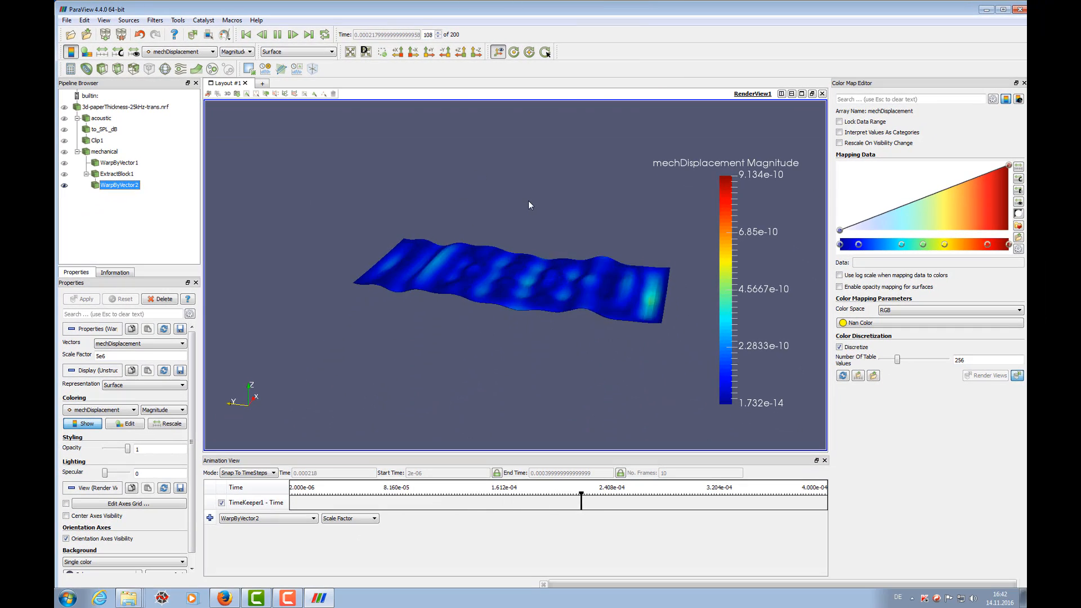
{"action": "left_click", "coordinate": [278, 35]}
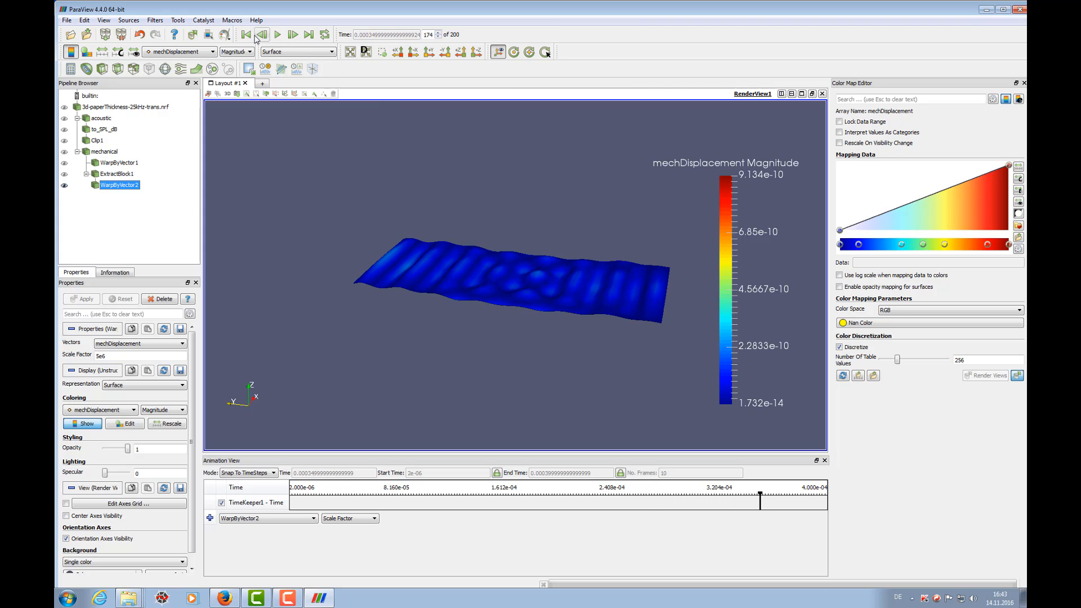
{"action": "left_click", "coordinate": [246, 34]}
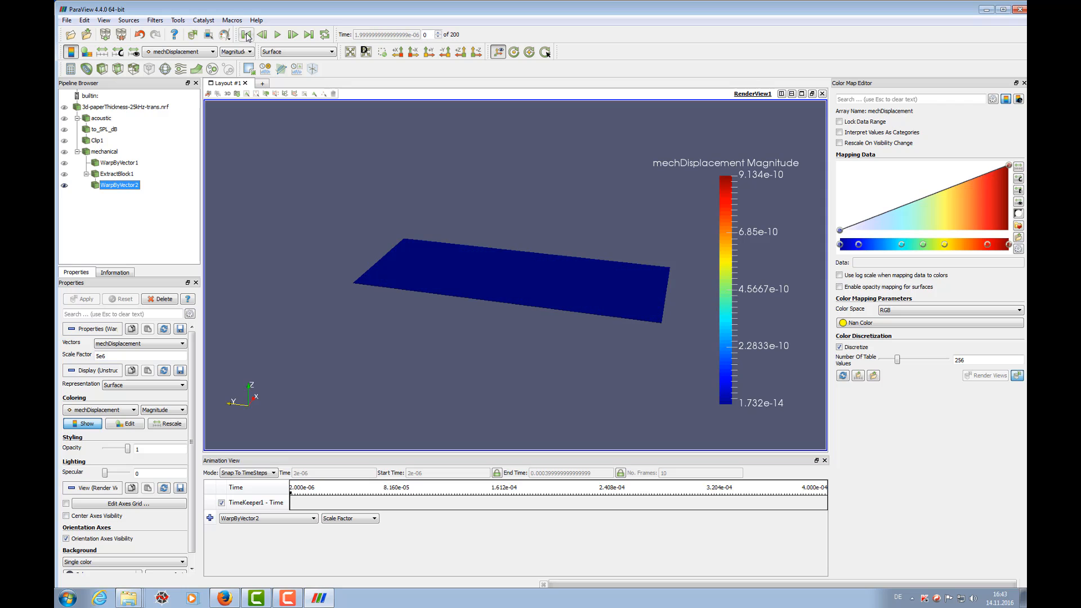
{"action": "left_click", "coordinate": [277, 35]}
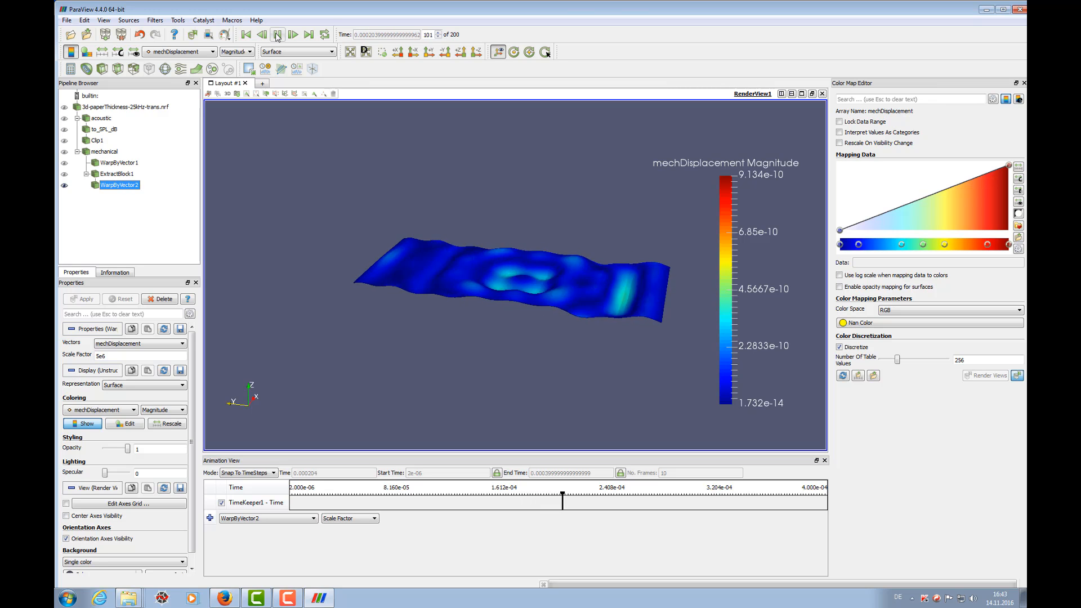
{"action": "left_click", "coordinate": [277, 35]}
{"action": "left_click", "coordinate": [247, 35]}
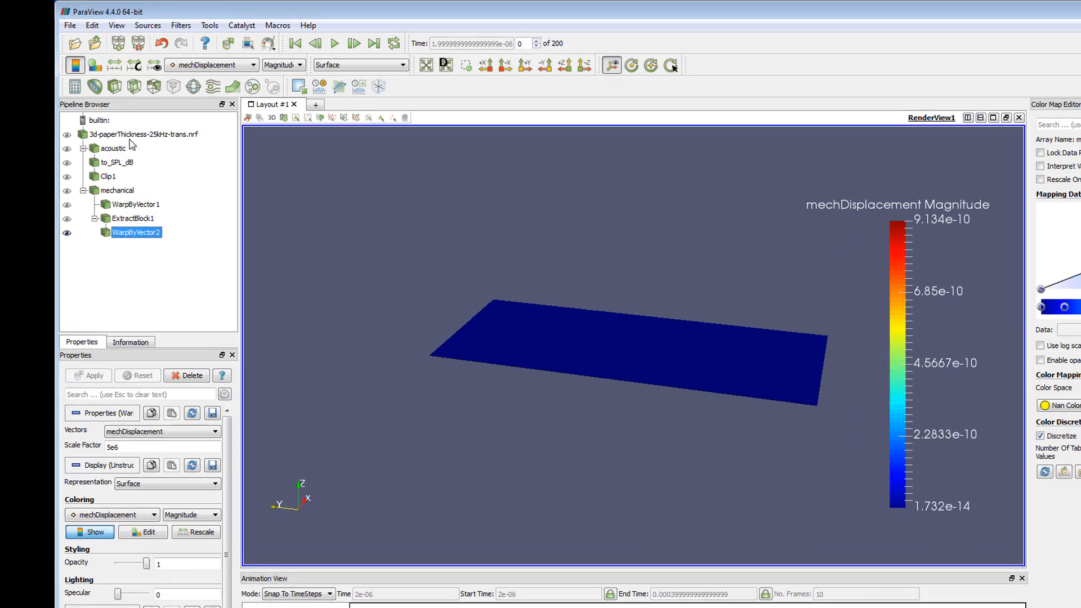
- Add an Annotate Time Filter to 3d-paperThickness-25kHz-trans.nrf with format "Time: %.1f us" and scale 1e6, and apply it
{"action": "left_click", "coordinate": [125, 107]}
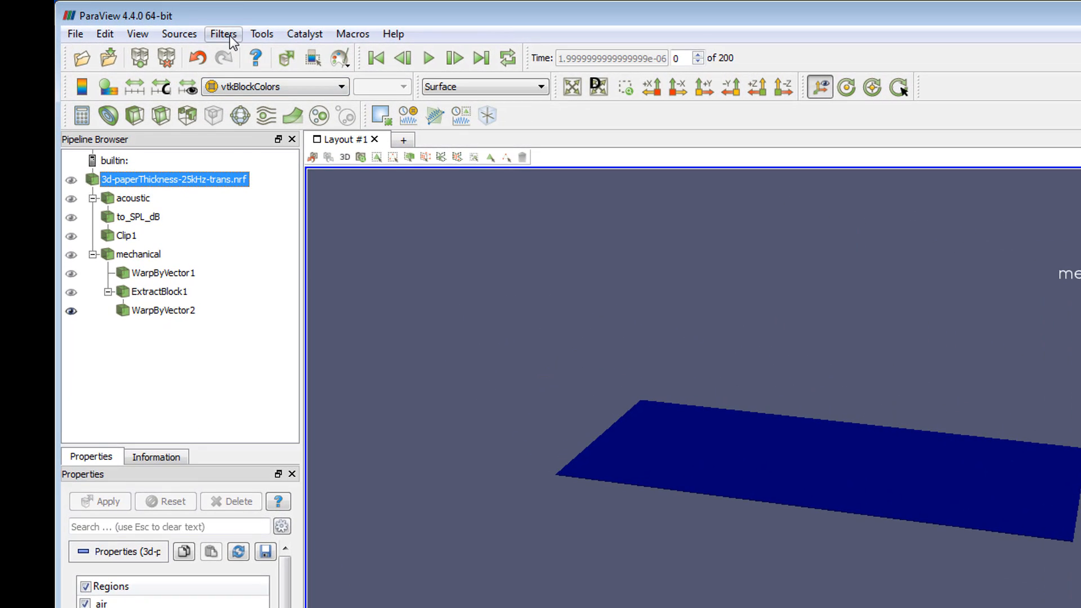
{"action": "left_click", "coordinate": [224, 35]}
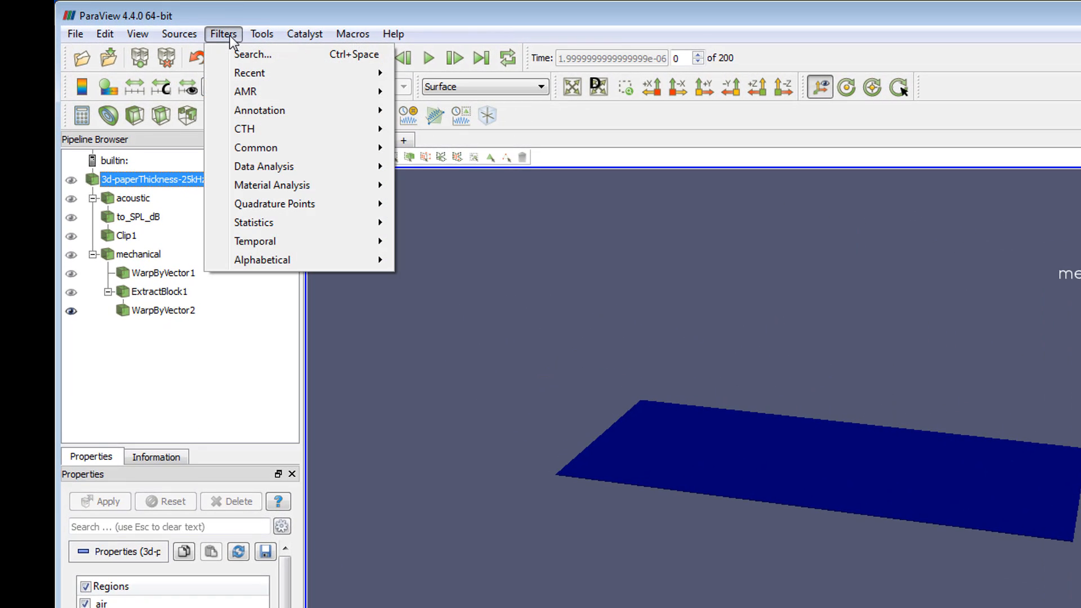
{"action": "left_click", "coordinate": [224, 34]}
{"action": "left_click", "coordinate": [223, 33]}
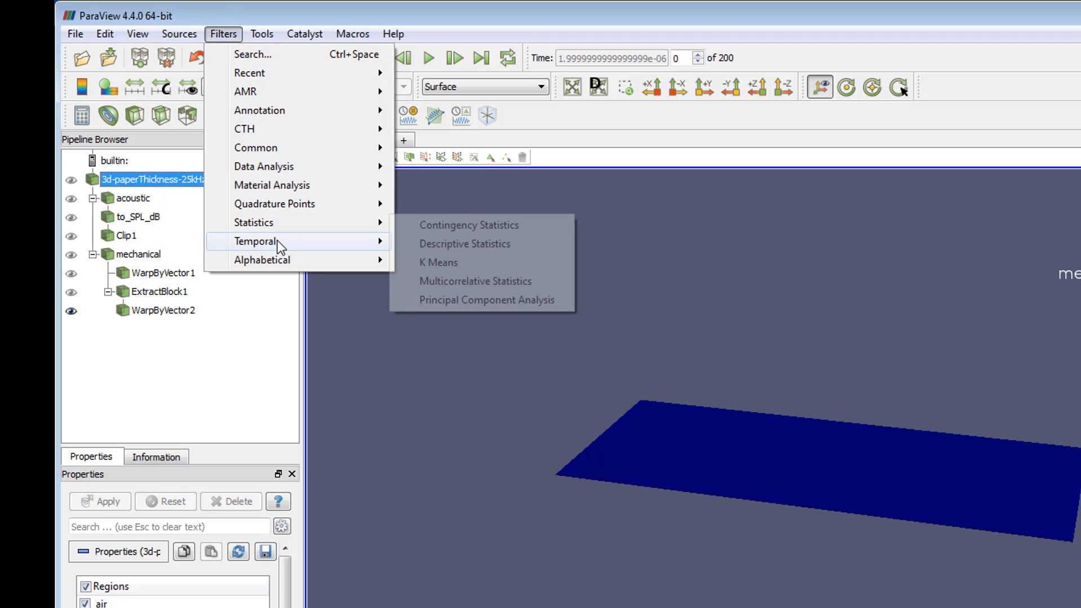
{"action": "mouse_move", "coordinate": [280, 246]}
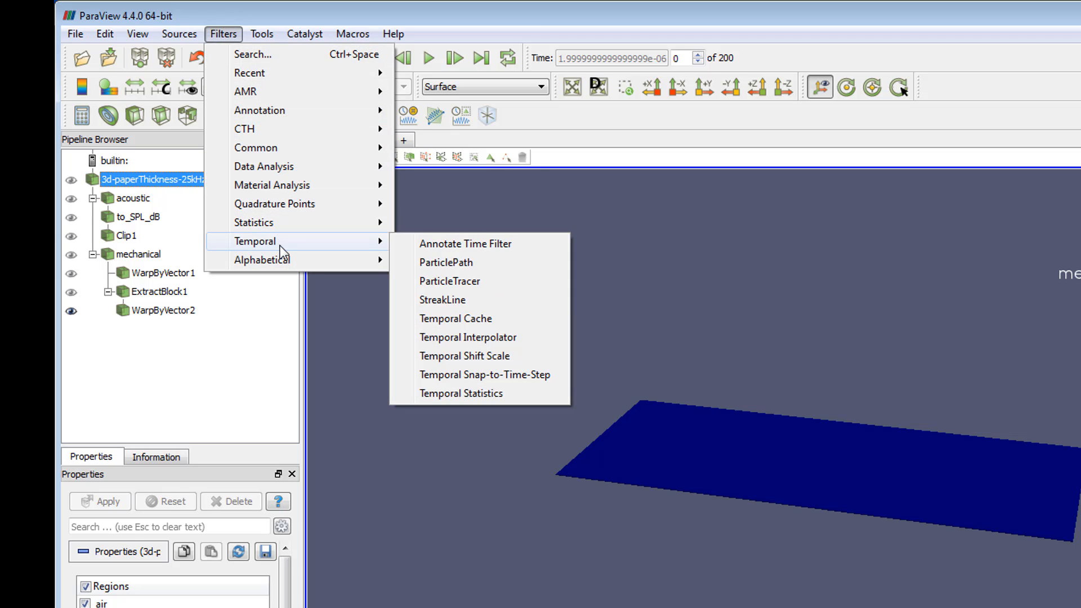
{"action": "left_click", "coordinate": [478, 245]}
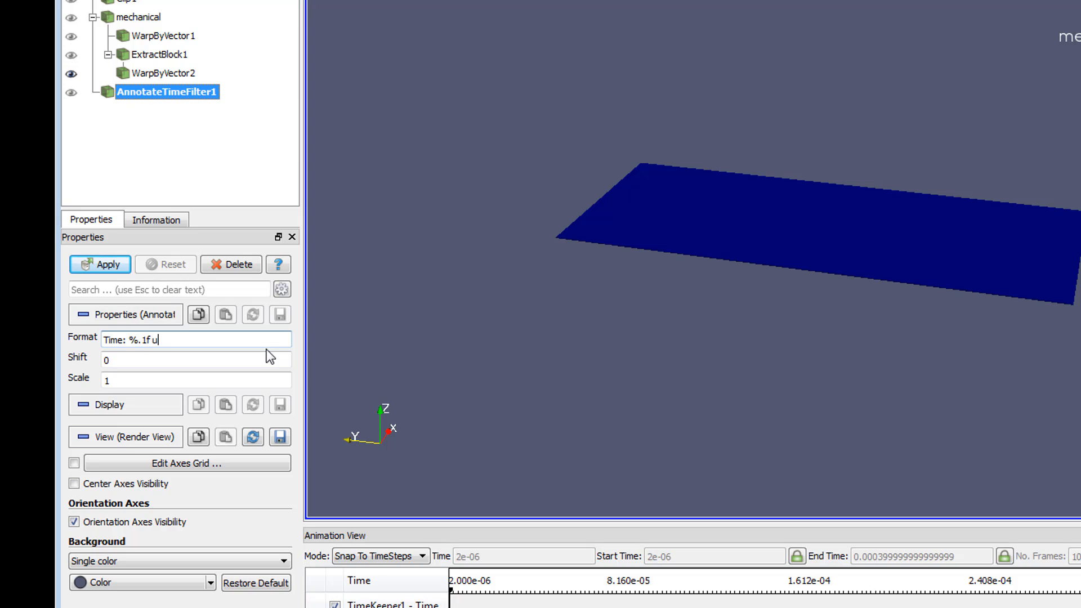
{"action": "key", "text": "Tab"}
{"action": "key", "text": "Tab"}
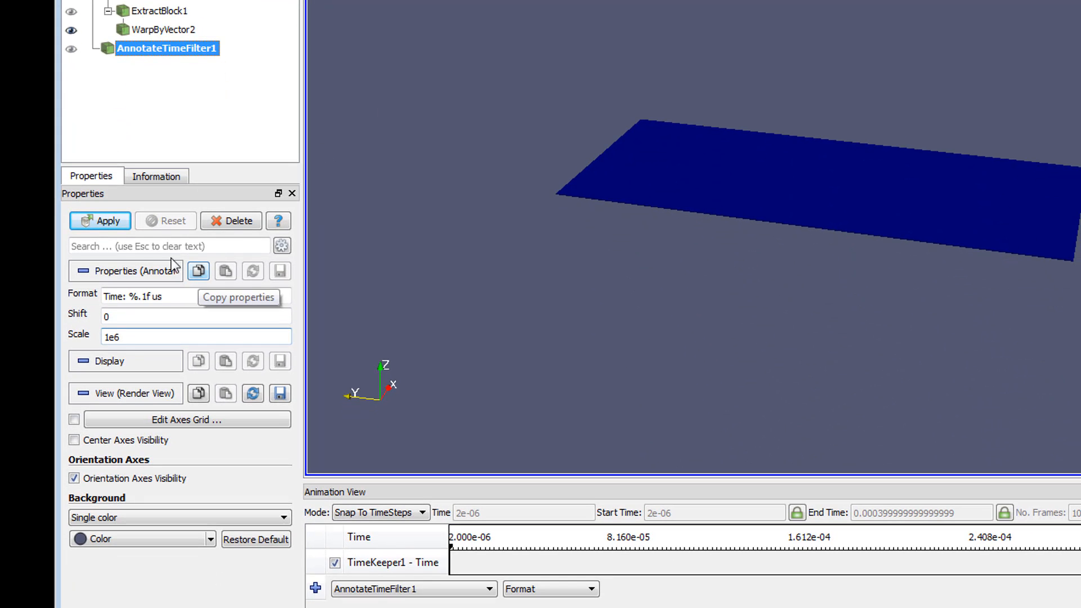
{"action": "left_click", "coordinate": [107, 221]}
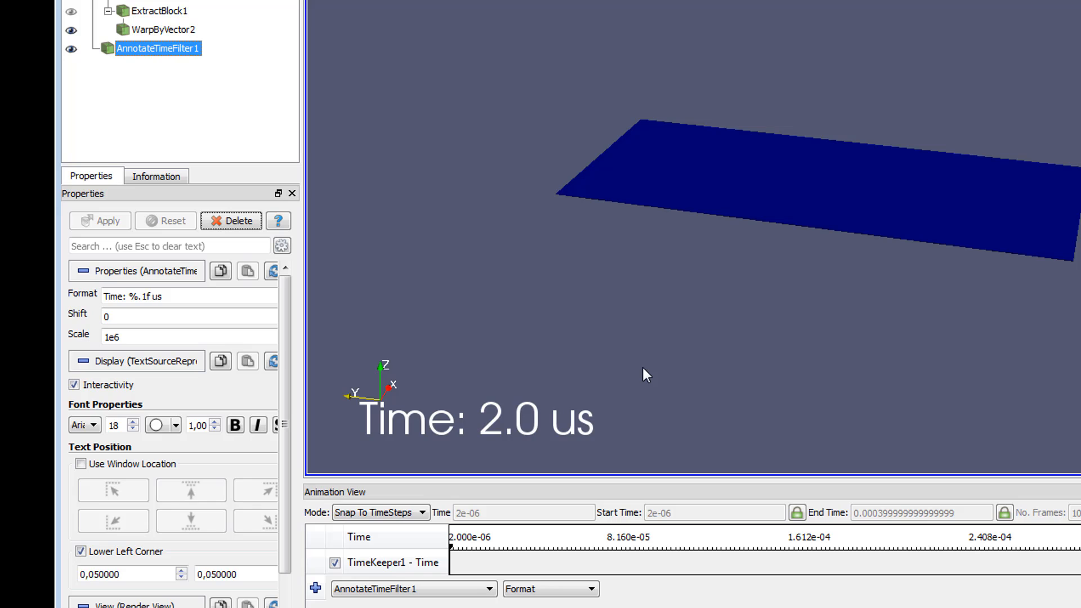
- Move the time annotation's lower left corner freely to about 0.40, 0.12 in the render view
{"action": "left_click", "coordinate": [181, 571]}
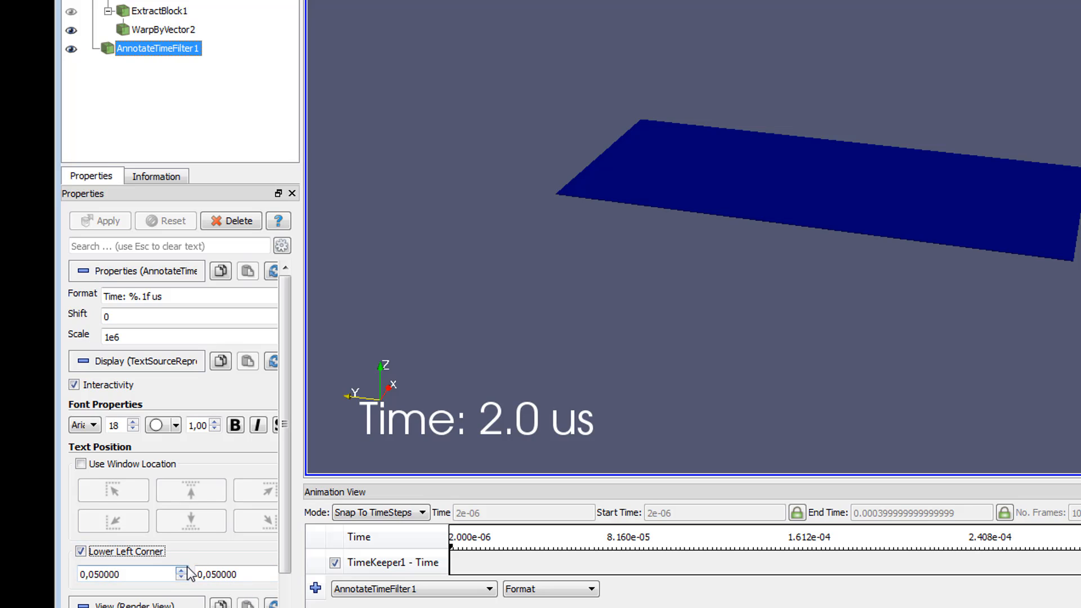
{"action": "left_click", "coordinate": [181, 577]}
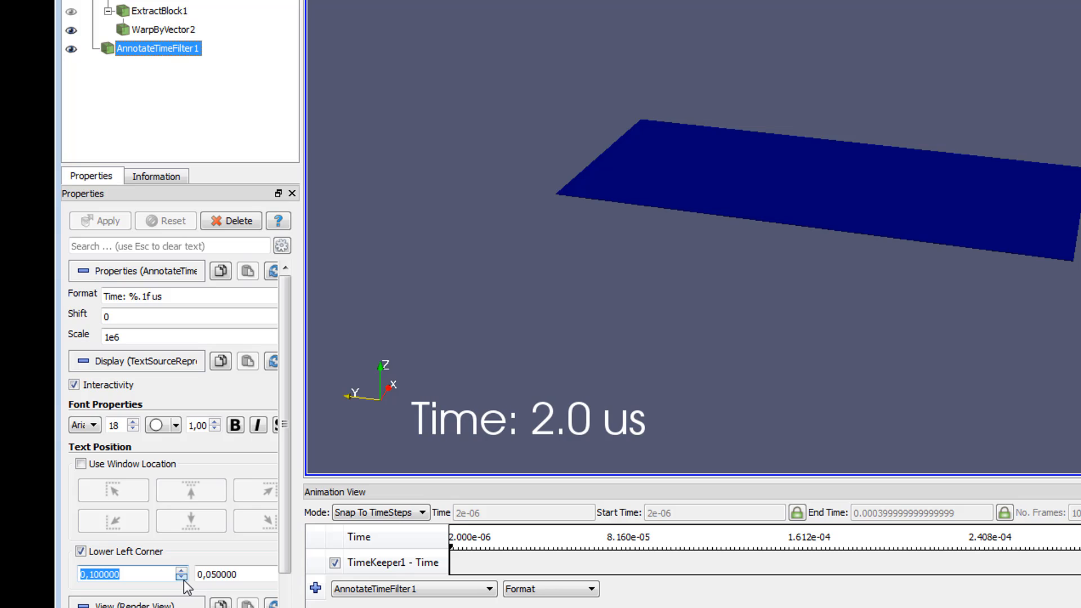
{"action": "left_click_drag", "start_coordinate": [463, 428], "coordinate": [840, 387]}
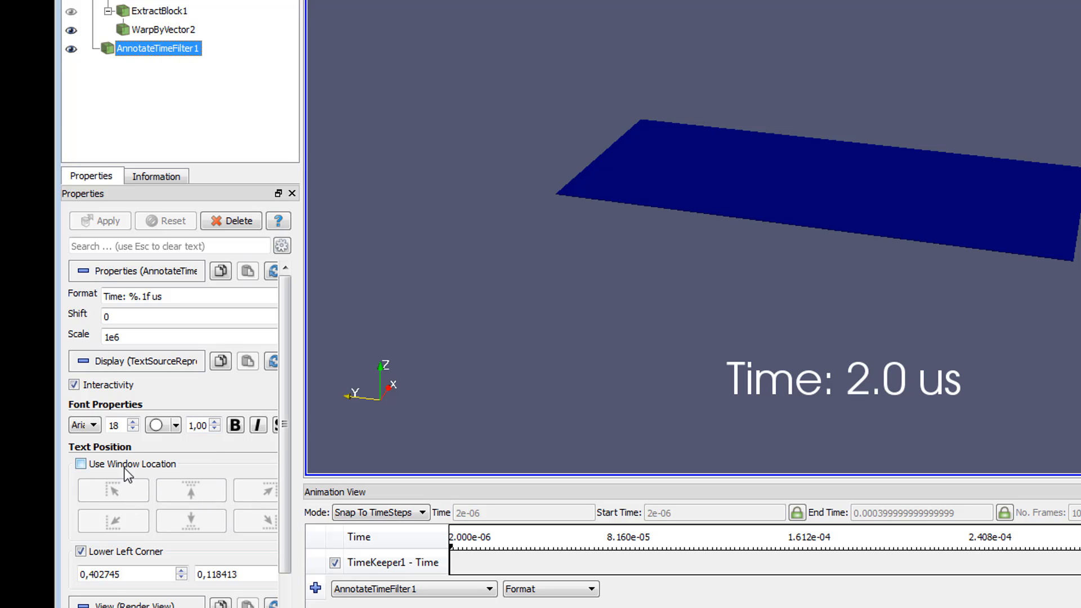
- Anchor the time annotation to the bottom center window location and increase its font size to 19
{"action": "left_click", "coordinate": [140, 465]}
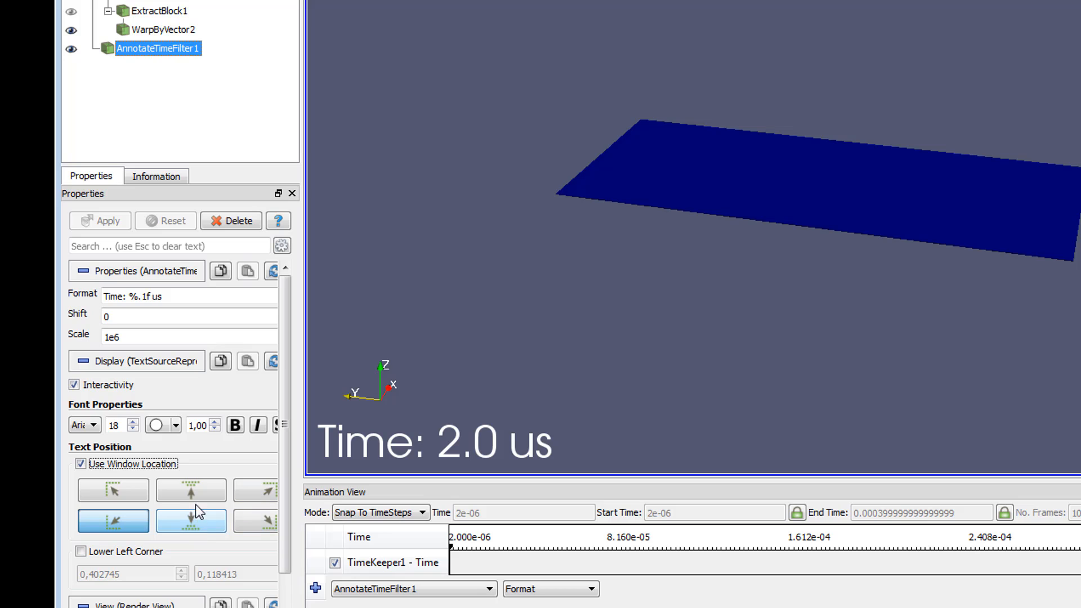
{"action": "left_click", "coordinate": [197, 519]}
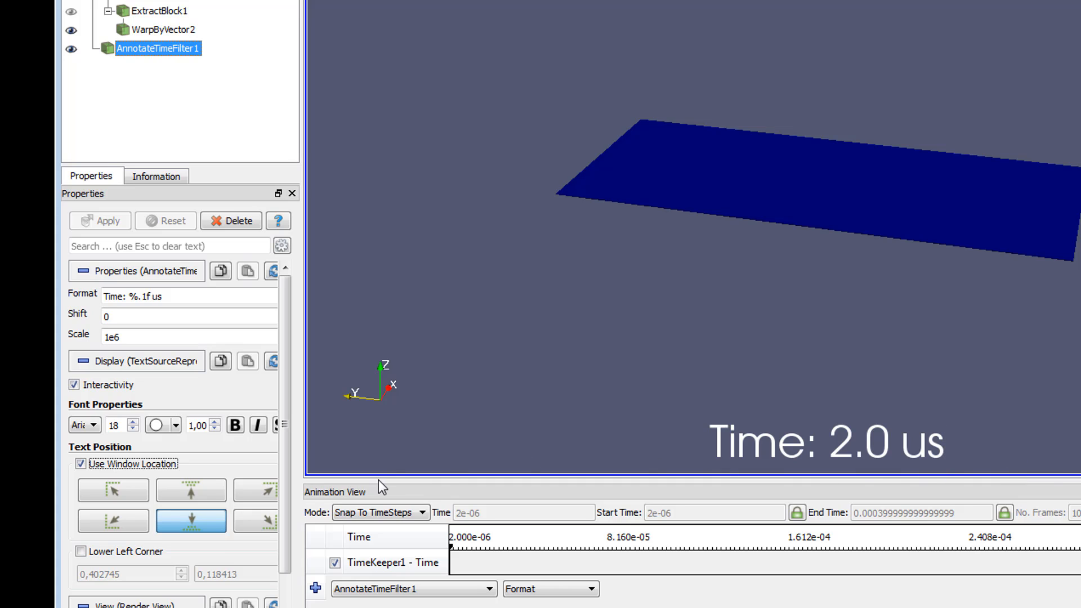
{"action": "left_click", "coordinate": [132, 422]}
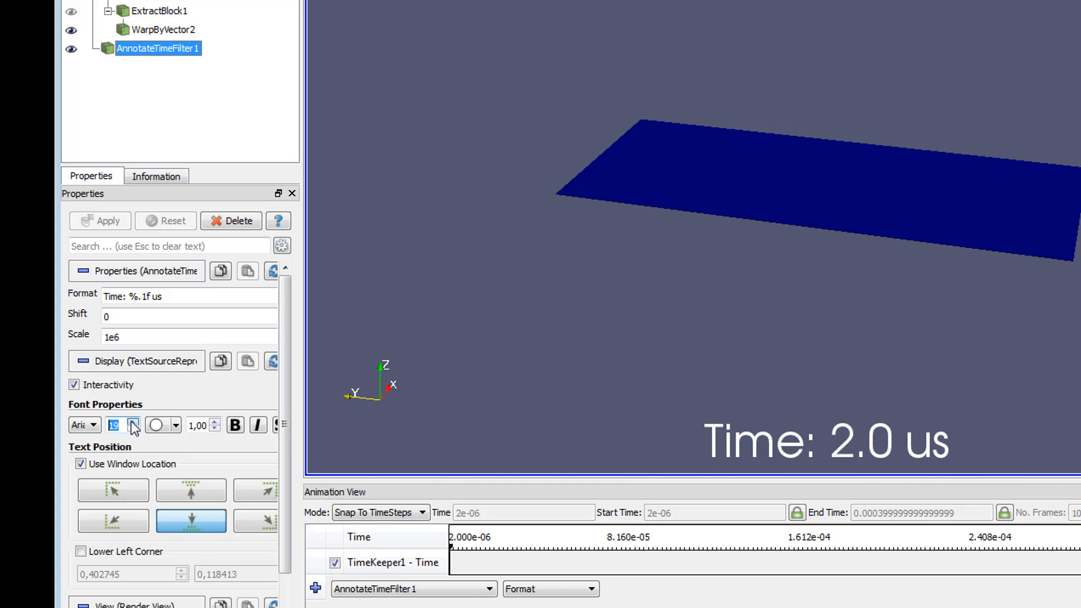
- Increase the time annotation's font size to 20, then play the animation and return to the first time step
{"action": "left_click", "coordinate": [131, 423]}
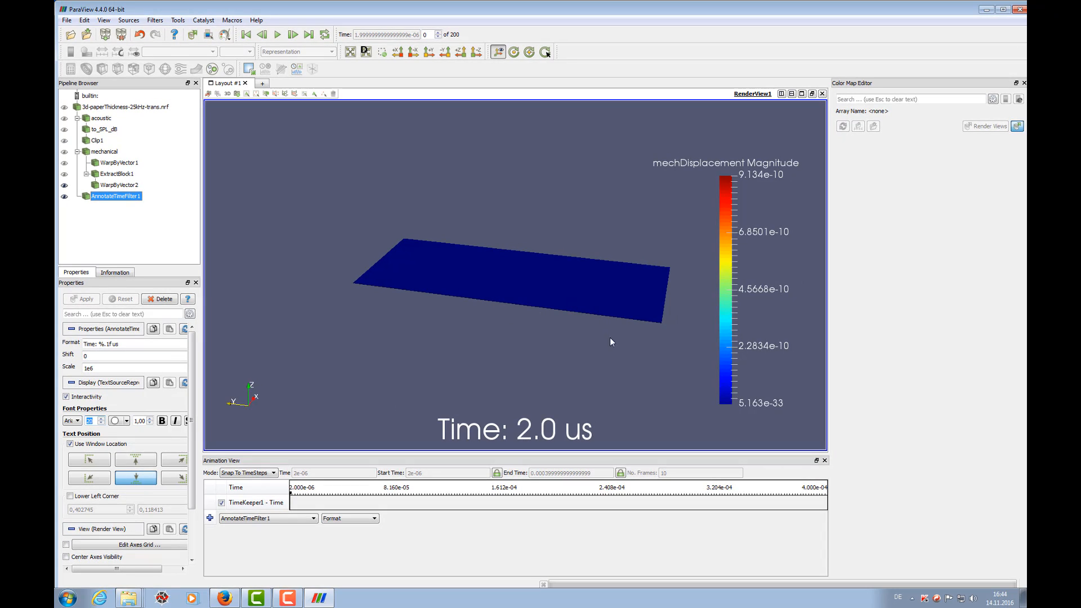
{"action": "left_click", "coordinate": [277, 36]}
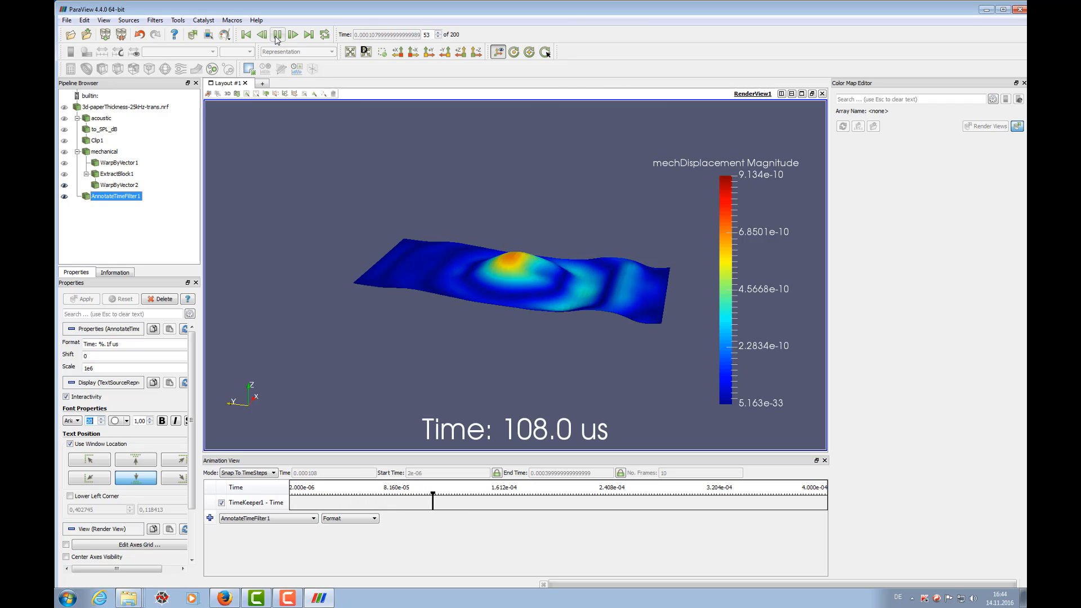
{"action": "left_click", "coordinate": [277, 36]}
{"action": "left_click", "coordinate": [246, 35]}
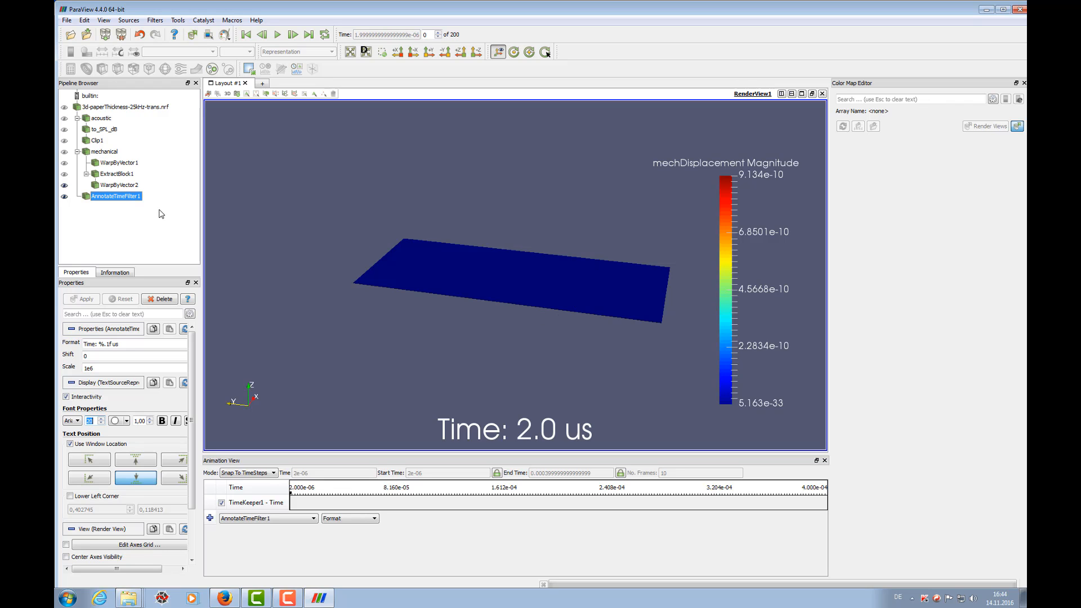
- Add a Contour filter by SPL to to_SPL_dB and move the mechDisplacement color legend to the left side of the render view
{"action": "left_click", "coordinate": [64, 129]}
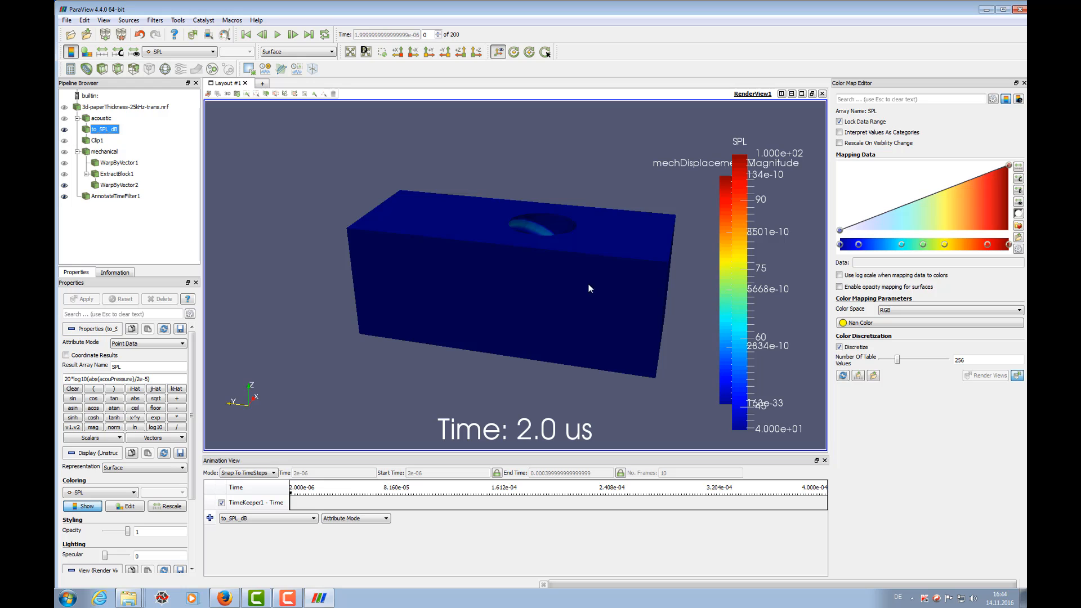
{"action": "left_click_drag", "start_coordinate": [539, 303], "coordinate": [540, 296]}
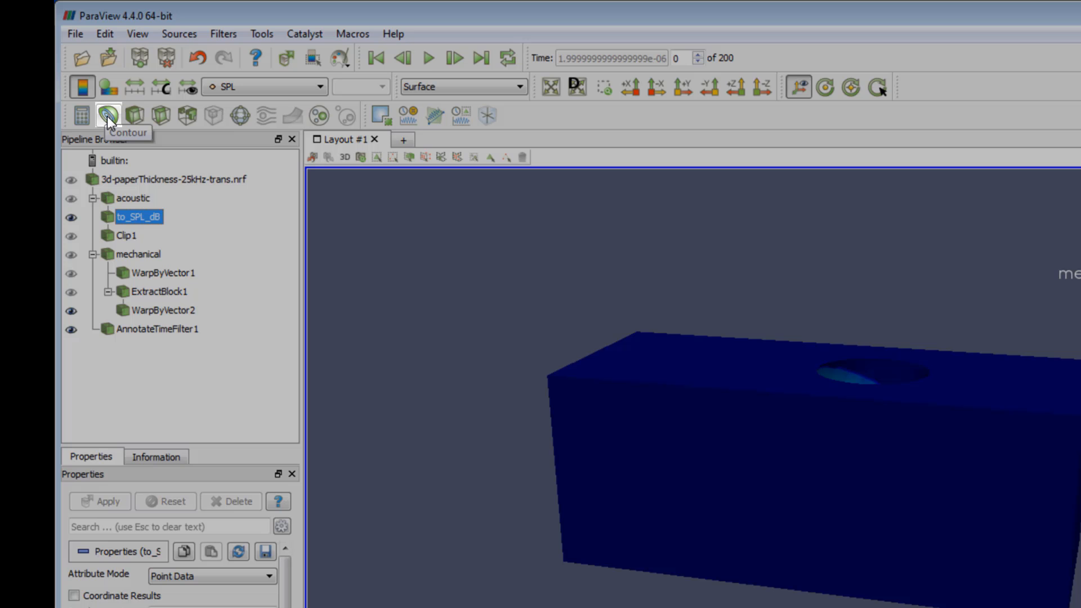
{"action": "left_click", "coordinate": [108, 116]}
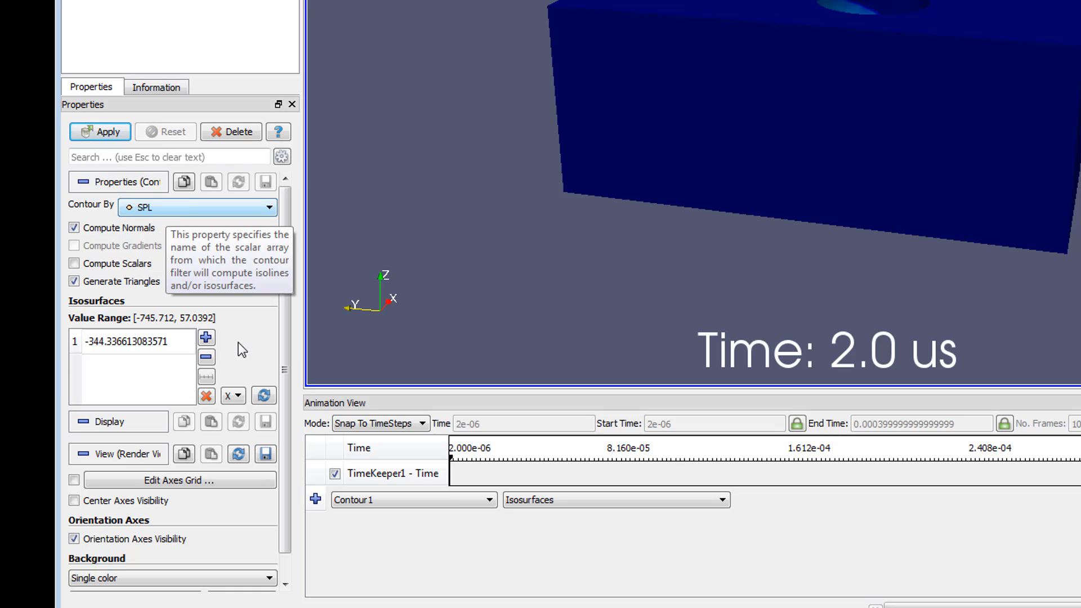
{"action": "left_click", "coordinate": [127, 342]}
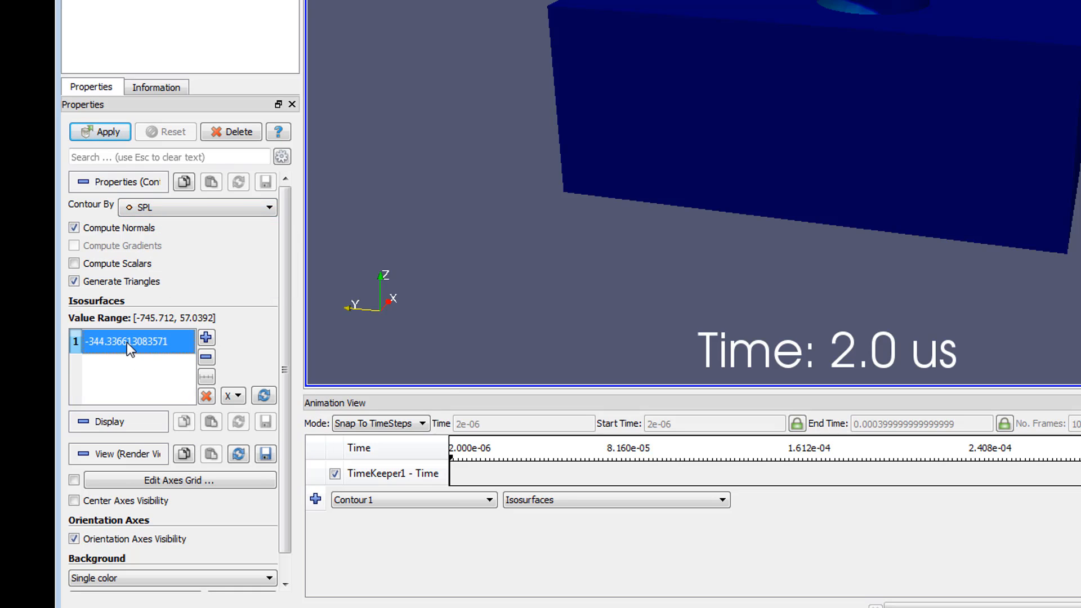
{"action": "left_click_drag", "start_coordinate": [1074, 3], "coordinate": [428, 3]}
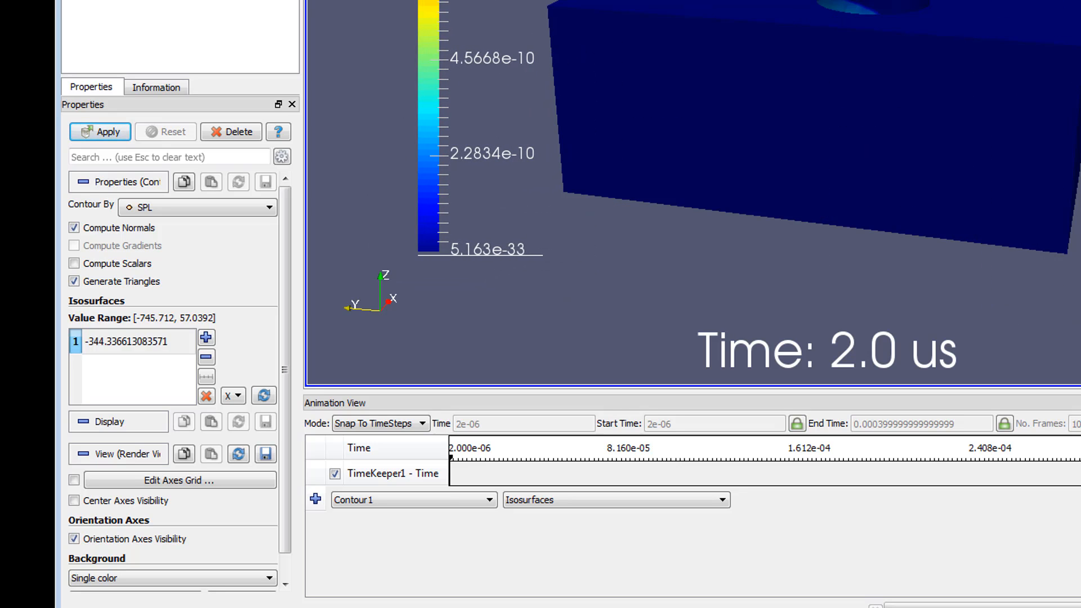
- Replace the contour's isosurface value with 65 and apply the filter
{"action": "left_click", "coordinate": [133, 345]}
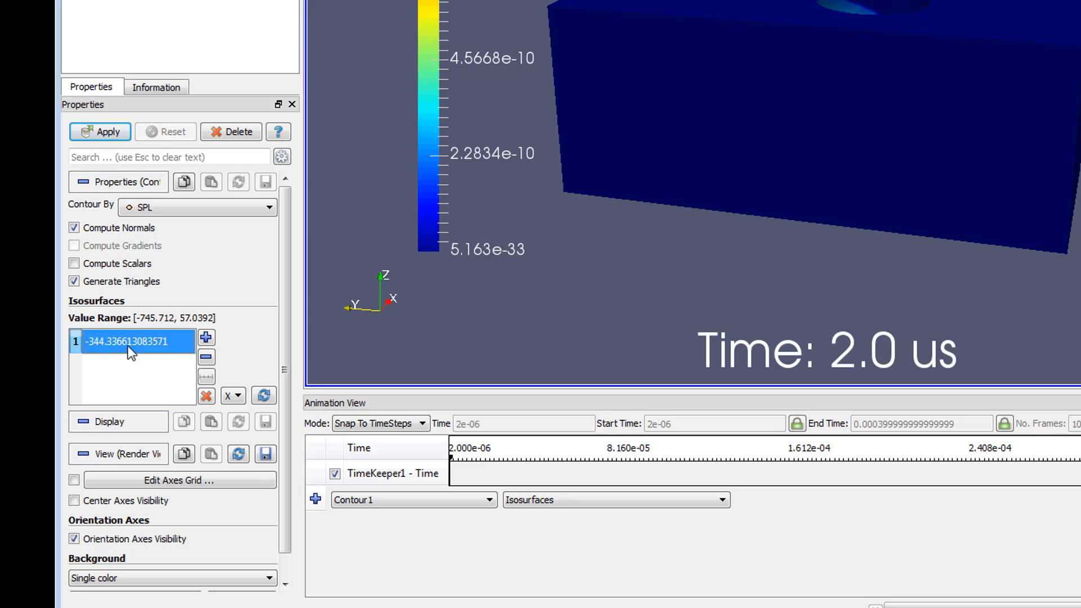
{"action": "left_click", "coordinate": [206, 396]}
{"action": "left_click", "coordinate": [211, 342]}
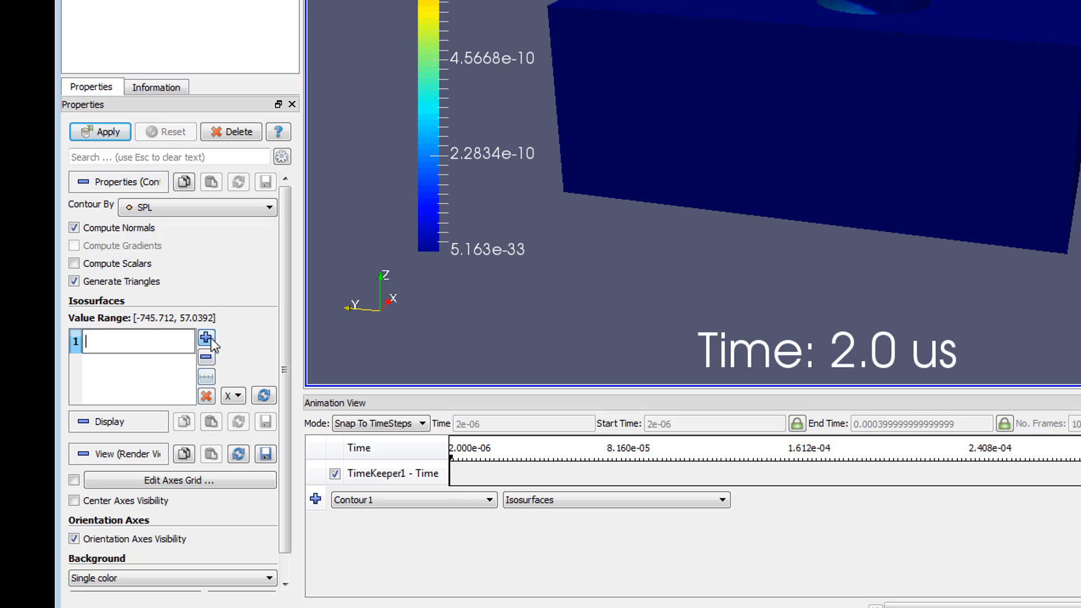
{"action": "type", "text": "65"}
{"action": "key", "text": "Return"}
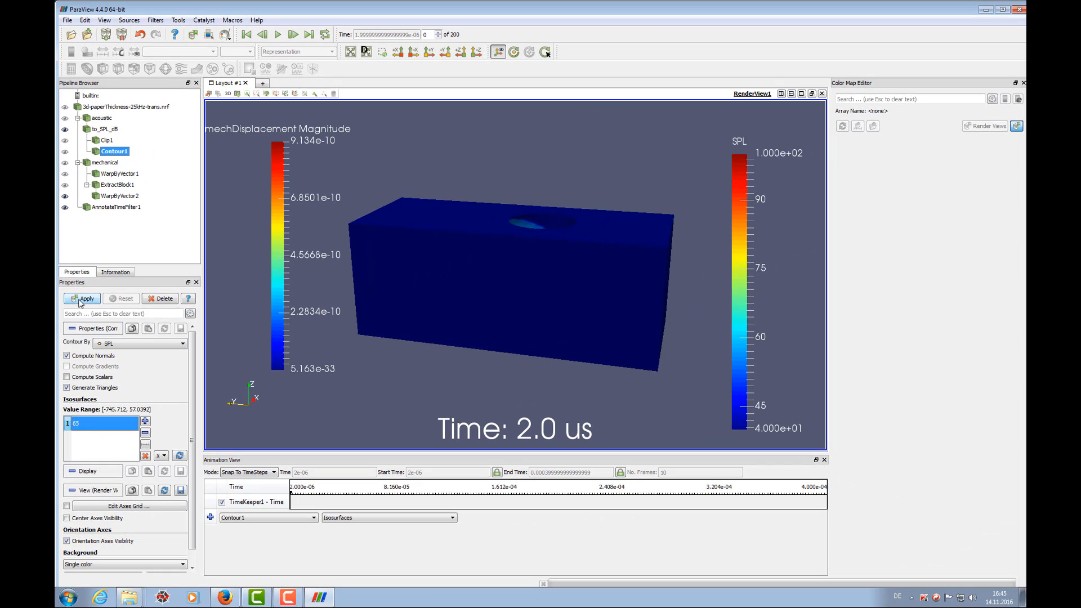
{"action": "left_click", "coordinate": [98, 137]}
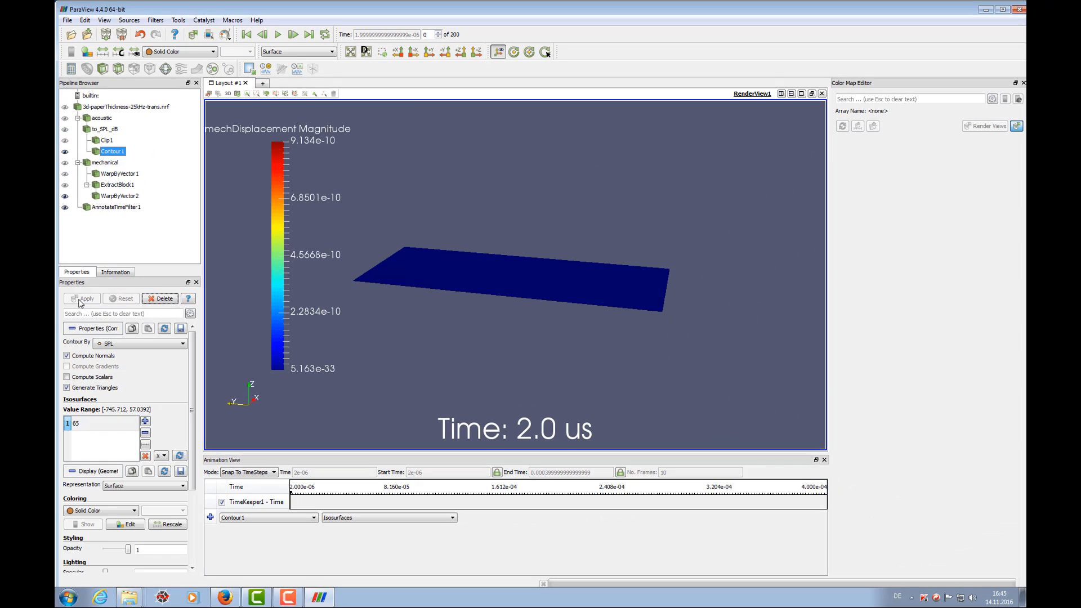
- Play the contour's animation and pause it at time step 10
{"action": "left_click_drag", "start_coordinate": [581, 355], "coordinate": [555, 303]}
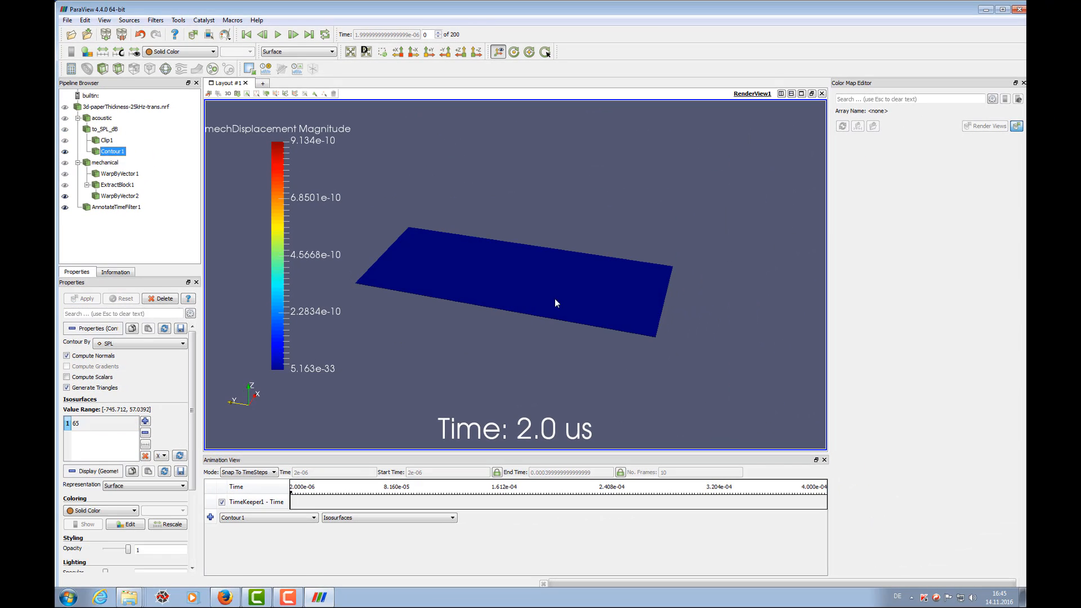
{"action": "left_click", "coordinate": [277, 35]}
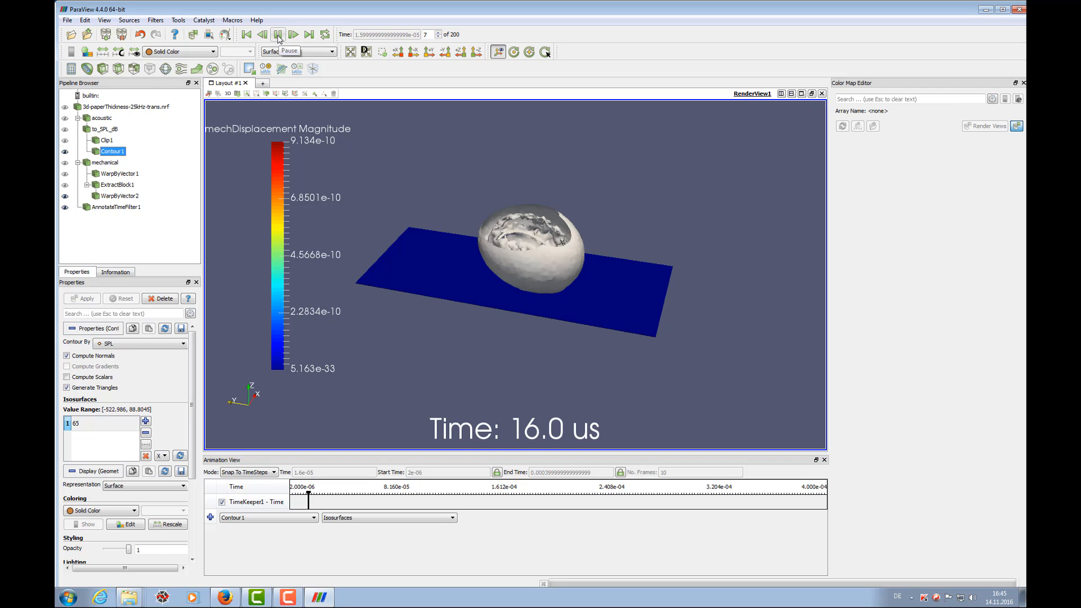
{"action": "left_click", "coordinate": [277, 35]}
{"action": "left_click_drag", "start_coordinate": [671, 372], "coordinate": [661, 347]}
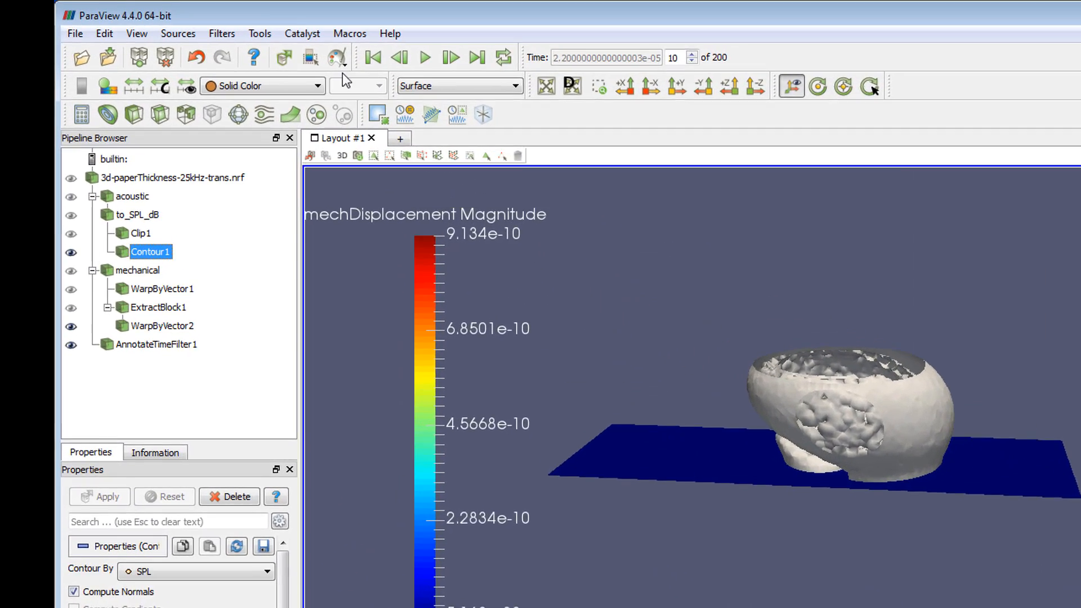
- Enable Compute Scalars for Contour1, apply it, and color the isosurface by SPL
{"action": "left_click", "coordinate": [270, 88]}
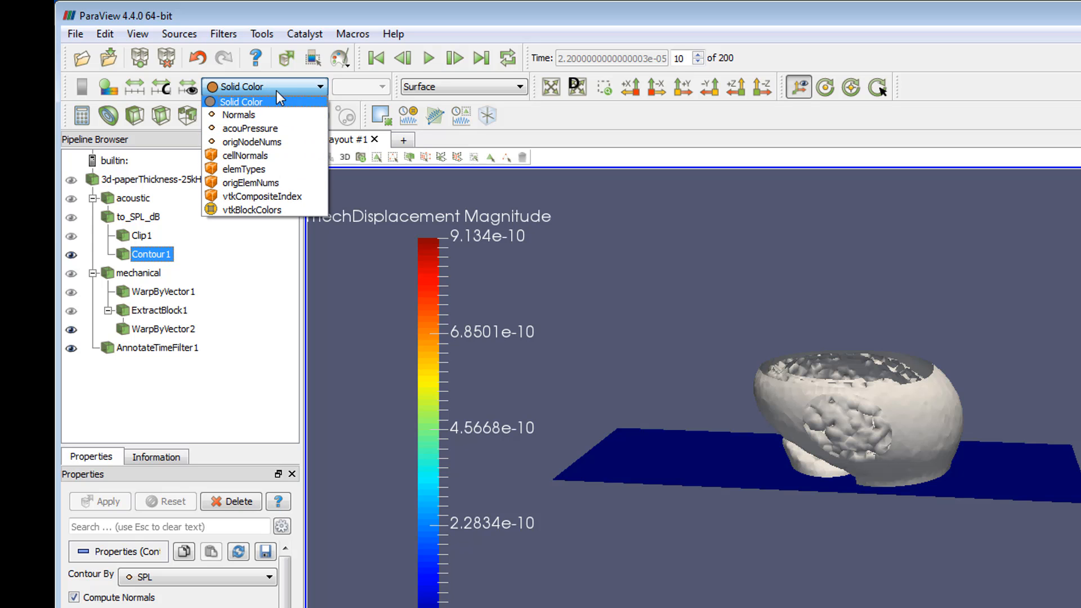
{"action": "left_click", "coordinate": [276, 88]}
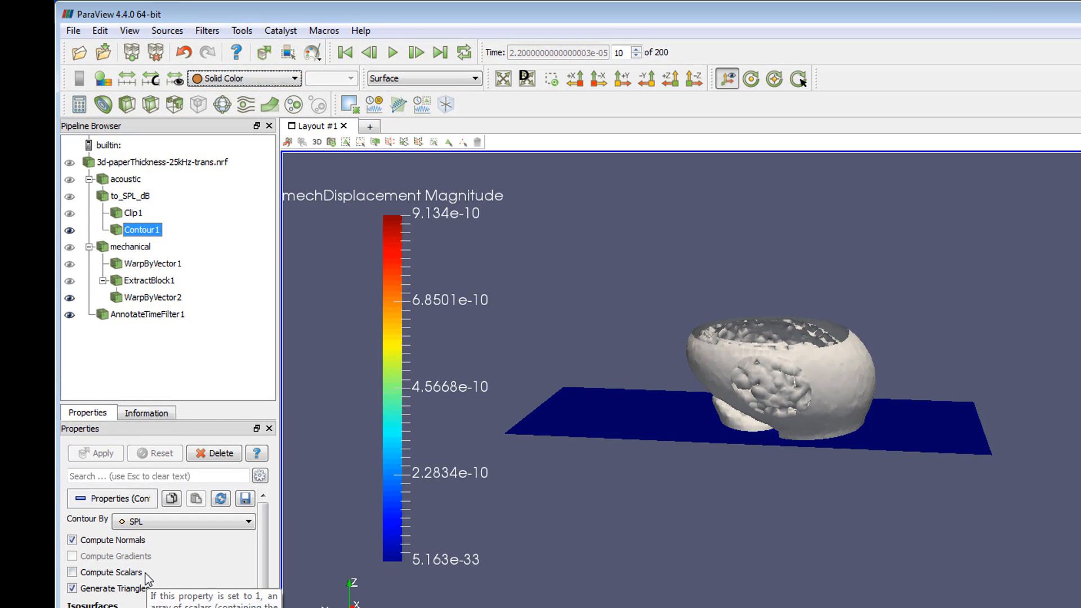
{"action": "left_click", "coordinate": [145, 573]}
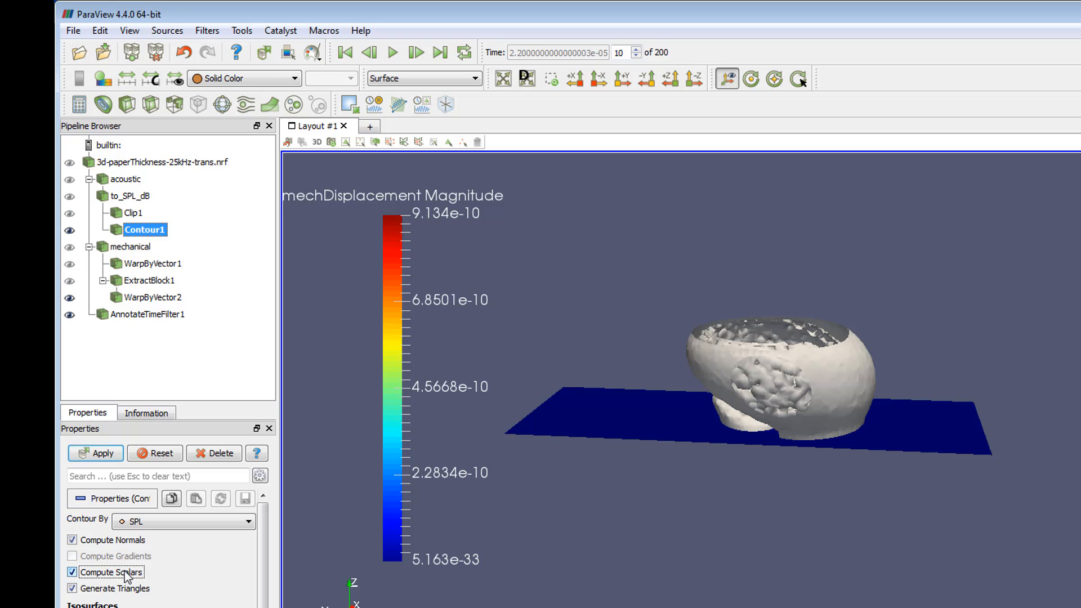
{"action": "left_click", "coordinate": [104, 454]}
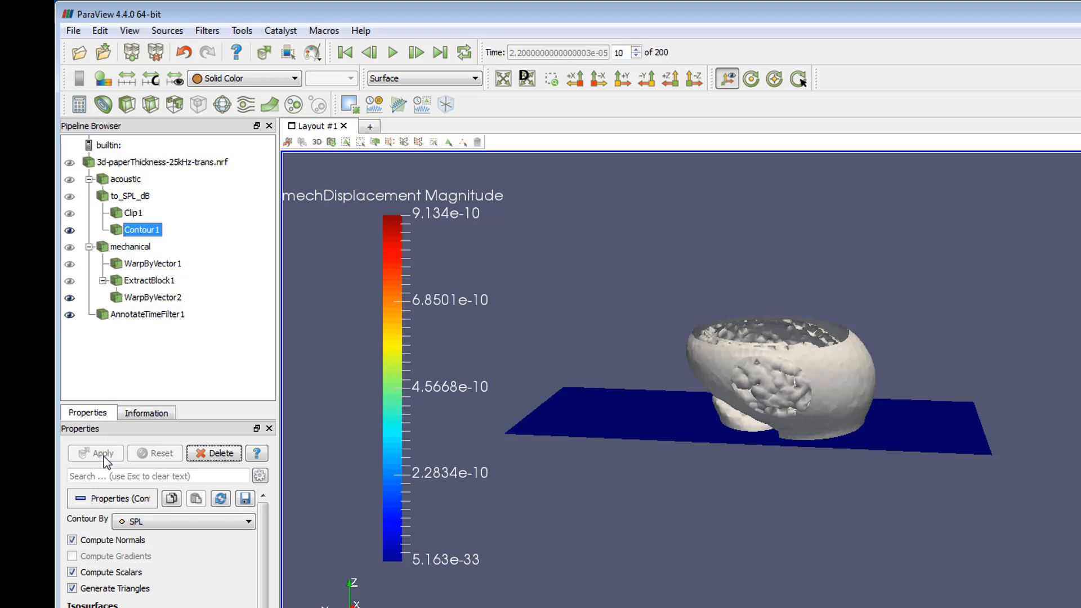
{"action": "left_click", "coordinate": [245, 78]}
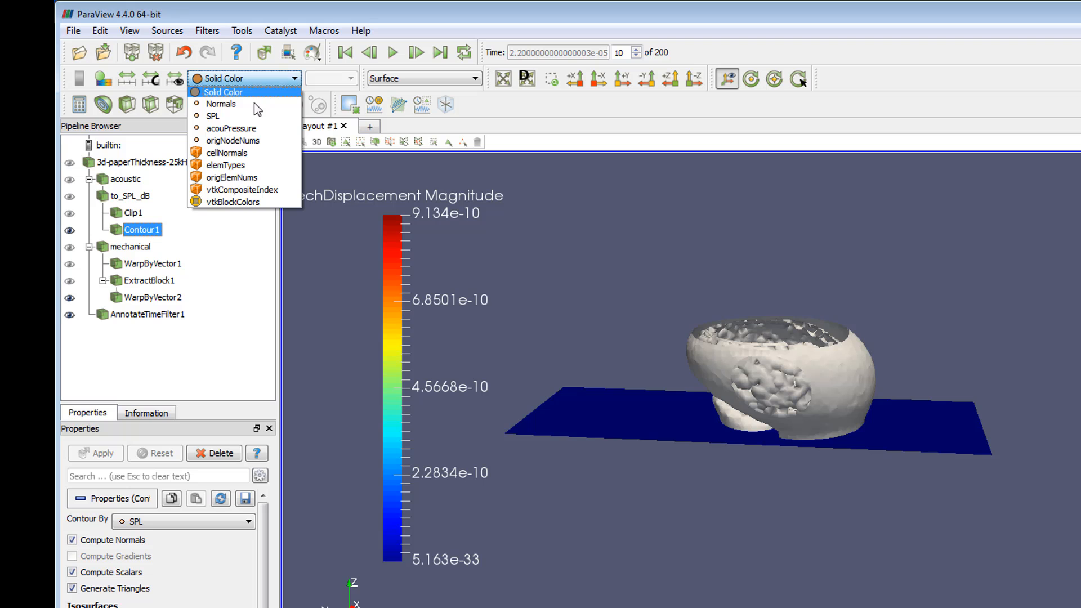
{"action": "left_click", "coordinate": [250, 115]}
{"action": "left_click_drag", "start_coordinate": [883, 508], "coordinate": [917, 529]}
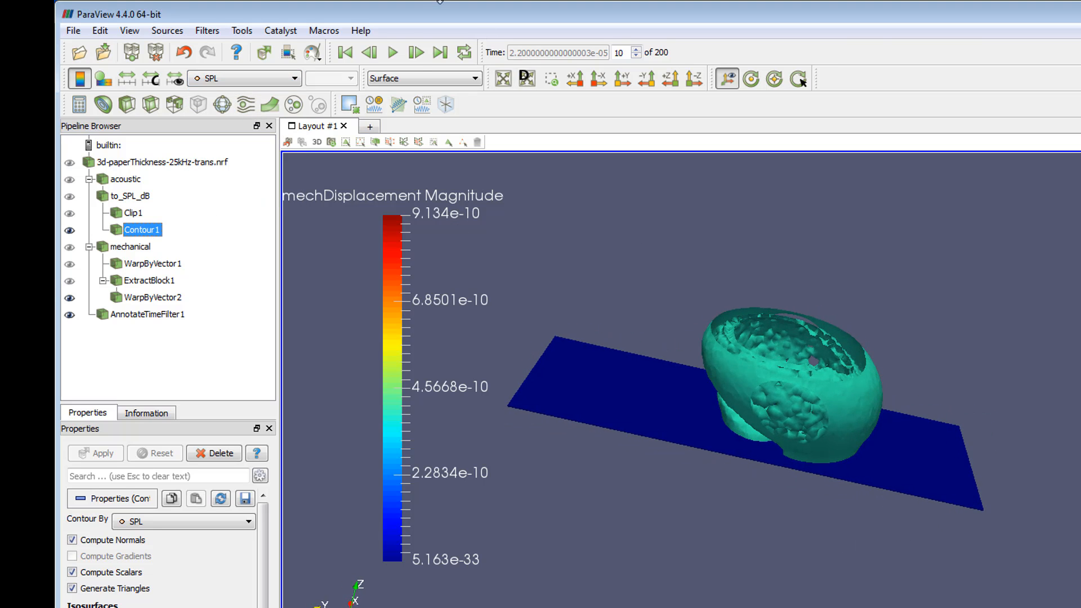
- Play the SPL-colored isosurface together with the warped paper and pause at time step 57
{"action": "left_click", "coordinate": [393, 53]}
{"action": "left_click_drag", "start_coordinate": [876, 570], "coordinate": [840, 564]}
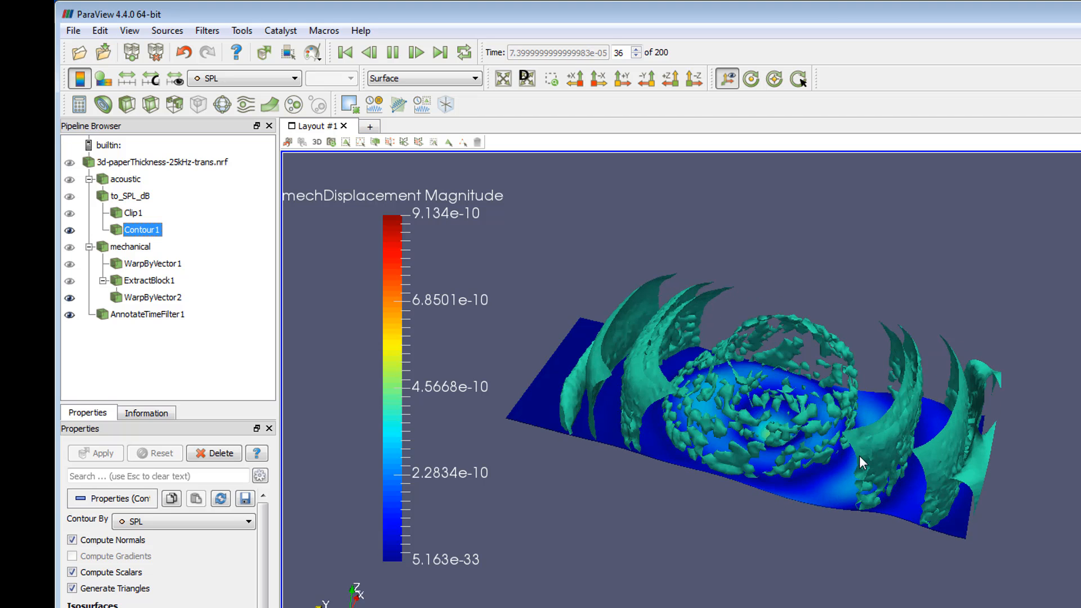
{"action": "left_click", "coordinate": [395, 53]}
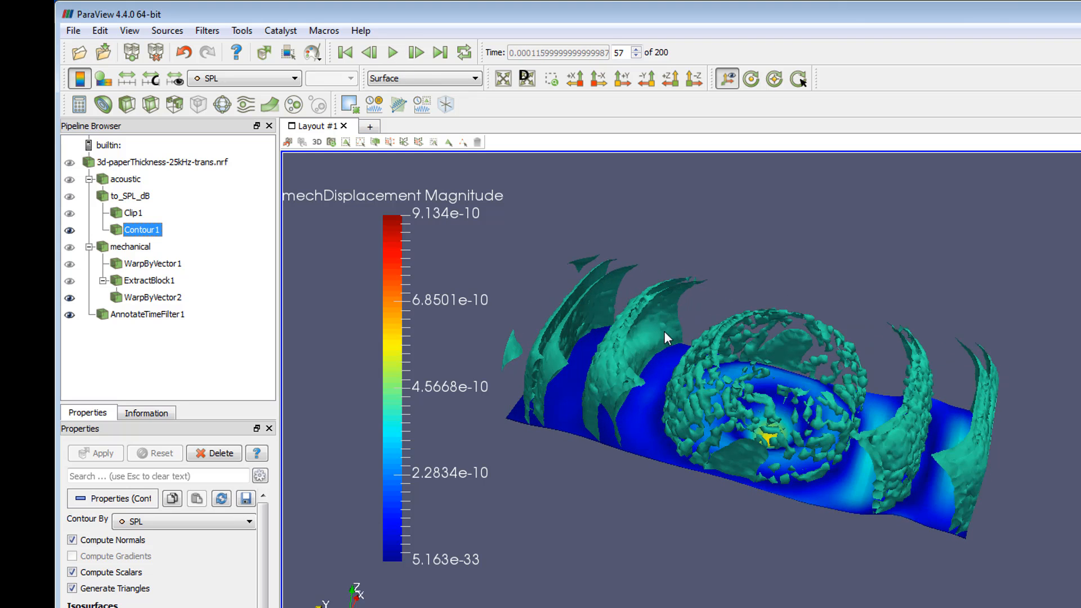
{"action": "left_click_drag", "start_coordinate": [748, 567], "coordinate": [753, 534]}
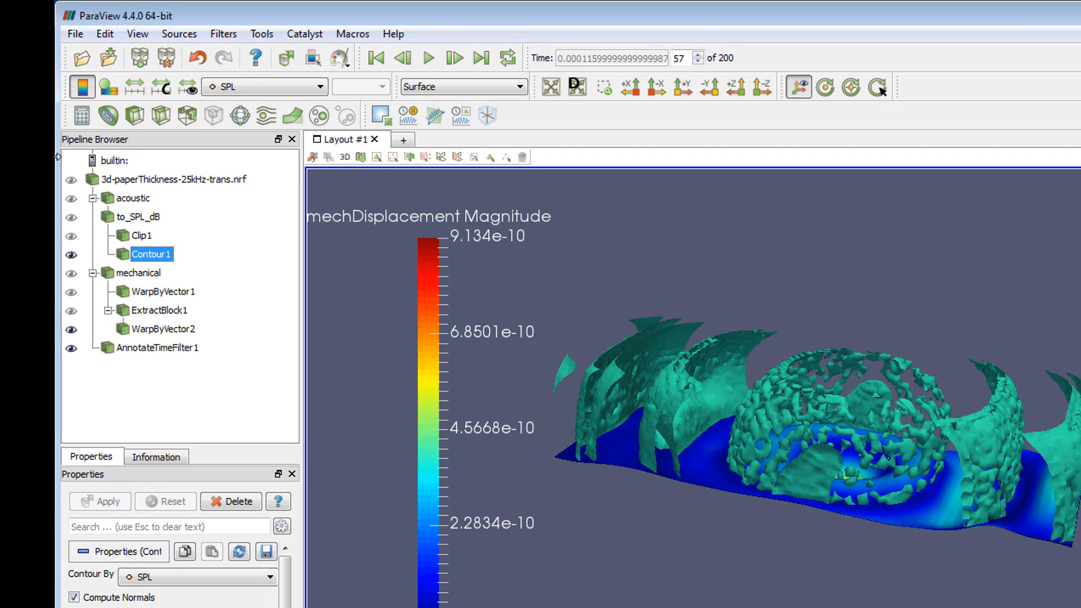
- Find the Extract Block filter through quick search and add it to the mechanical data
{"action": "left_click", "coordinate": [143, 276]}
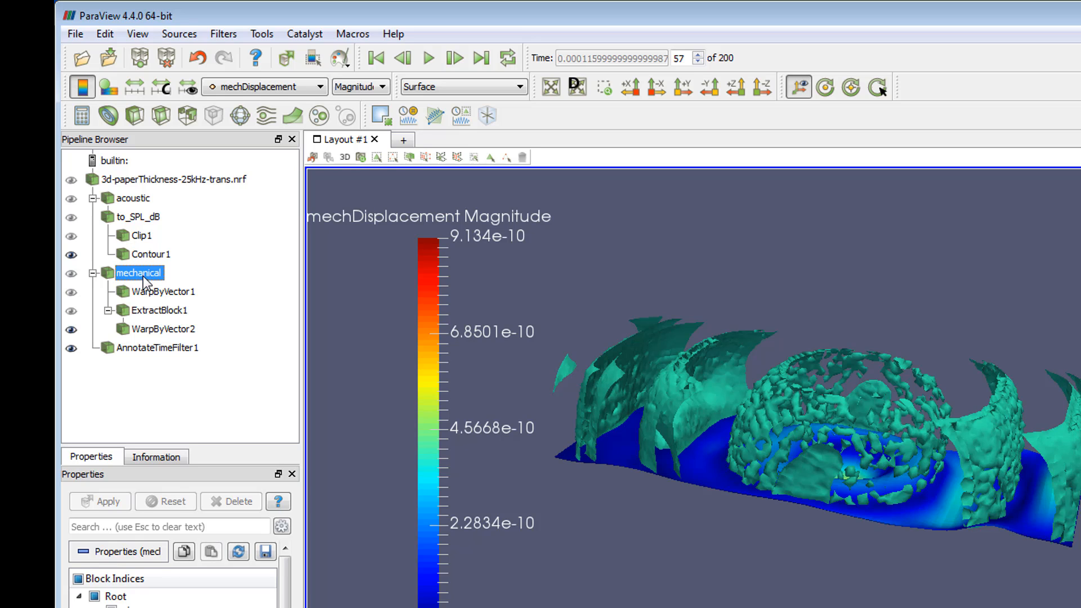
{"action": "key", "text": "ctrl+space"}
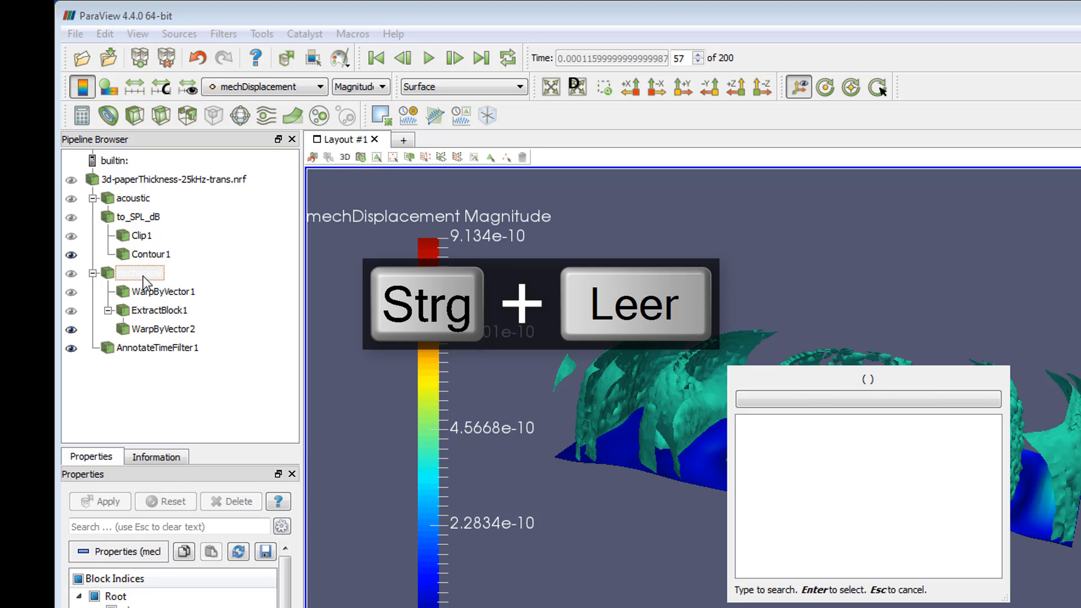
{"action": "type", "text": "extract"}
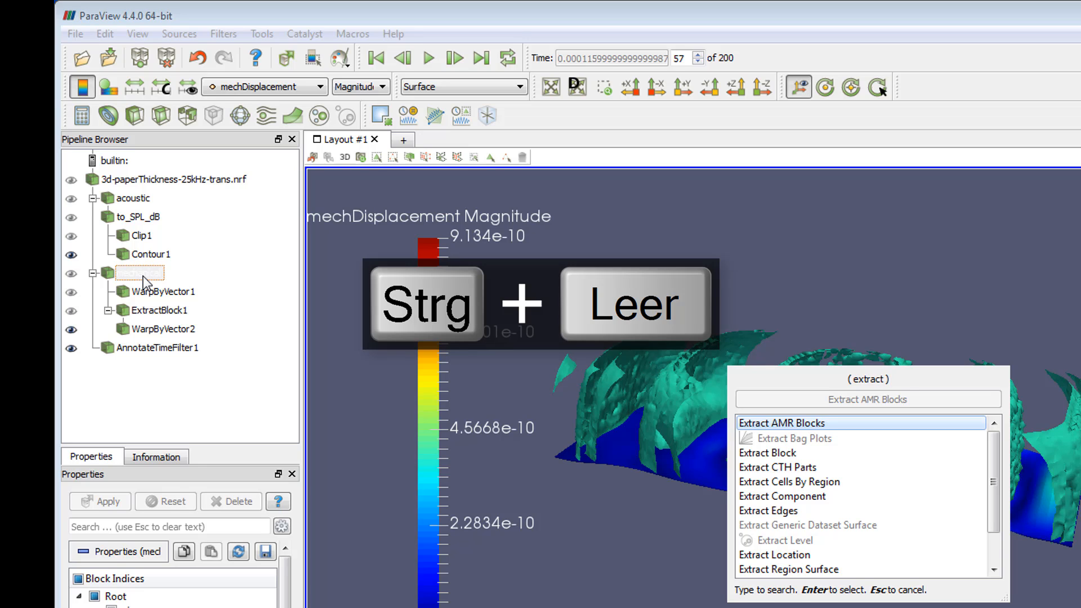
{"action": "type", "text": " b"}
{"action": "type", "text": "c"}
{"action": "key", "text": "BackSpace"}
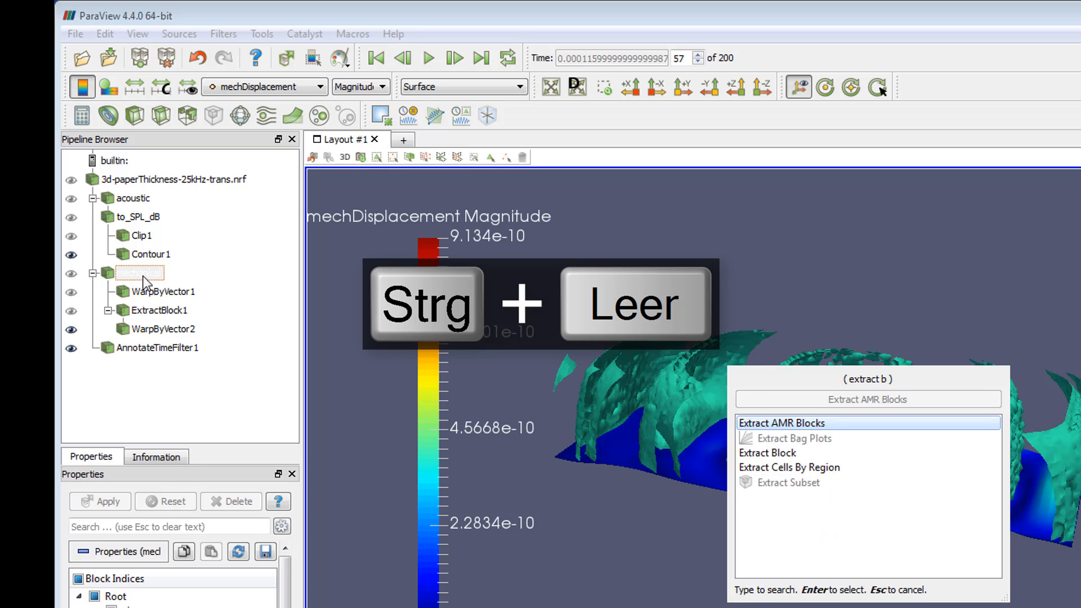
{"action": "type", "text": "l"}
{"action": "key", "text": "Down"}
{"action": "key", "text": "Return"}
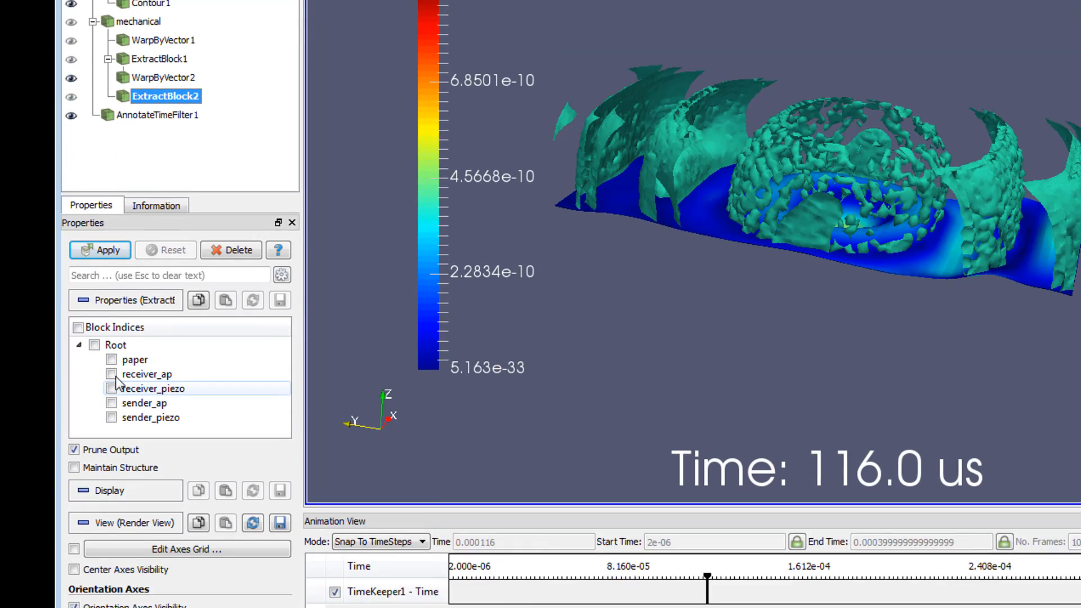
- Extract the blocks receiver_ap, receiver_piezo, sender_ap and sender_piezo, and apply the filter
{"action": "left_click", "coordinate": [111, 374]}
{"action": "left_click", "coordinate": [111, 388]}
{"action": "left_click", "coordinate": [111, 402]}
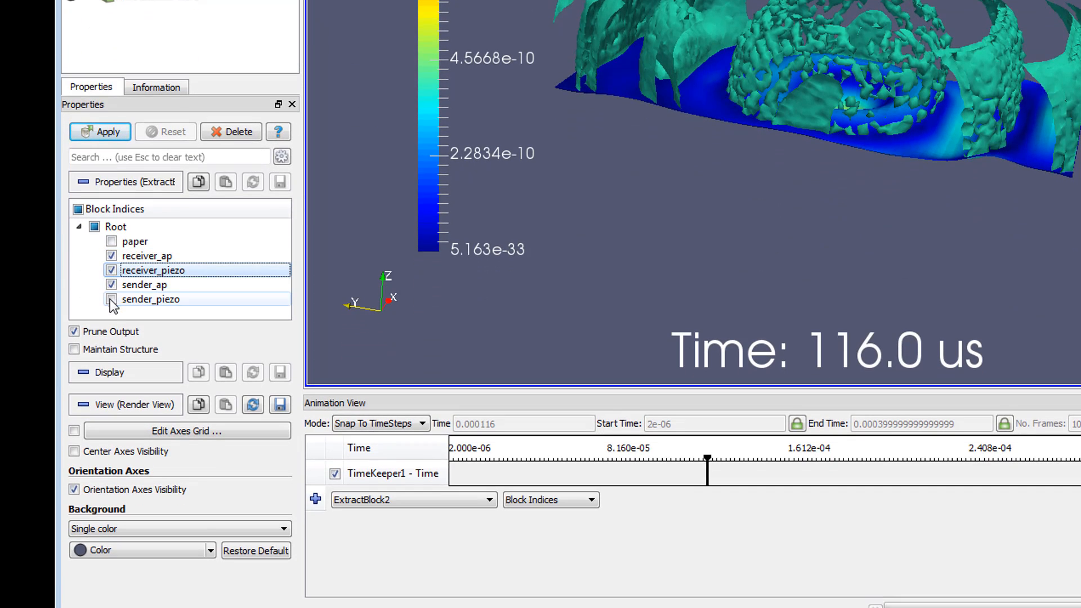
{"action": "left_click", "coordinate": [110, 299]}
{"action": "left_click", "coordinate": [109, 138]}
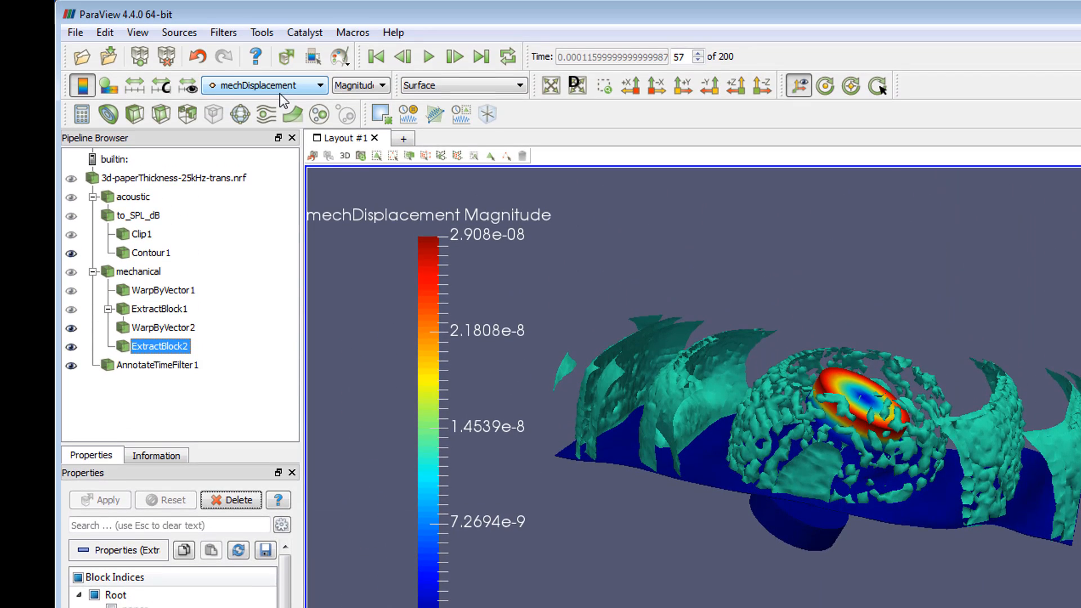
- Color ExtractBlock2 by vtkBlockColors and rescale WarpByVector2's mechDisplacement color map to its data range
{"action": "left_click", "coordinate": [279, 86]}
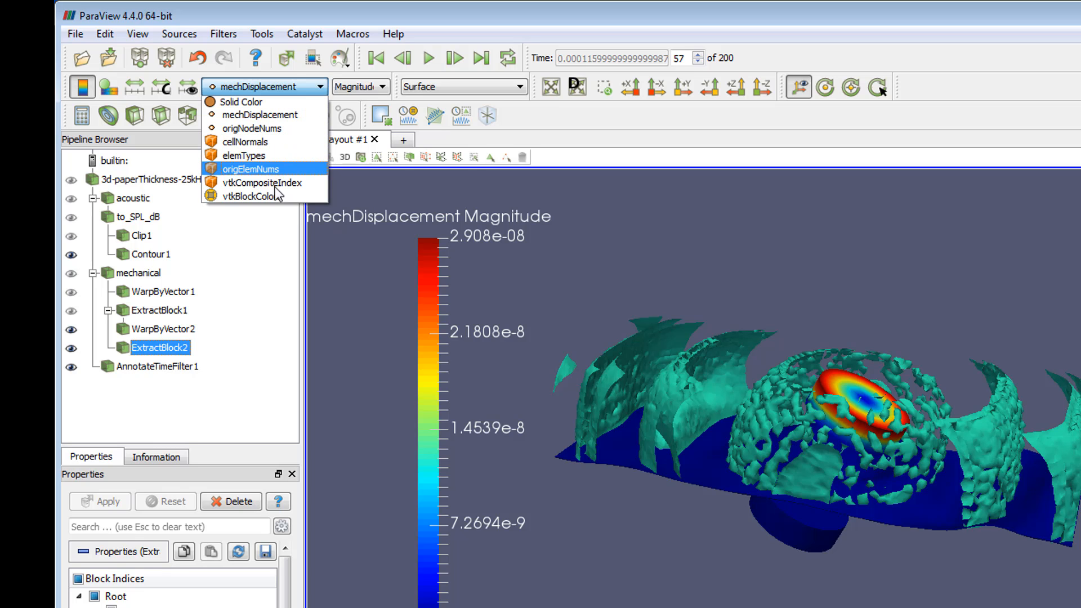
{"action": "left_click", "coordinate": [259, 196]}
{"action": "mouse_move", "coordinate": [897, 569]}
{"action": "left_mouse_down"}
{"action": "mouse_move", "coordinate": [927, 541]}
{"action": "mouse_move", "coordinate": [897, 512]}
{"action": "mouse_move", "coordinate": [898, 572]}
{"action": "mouse_move", "coordinate": [871, 589]}
{"action": "mouse_move", "coordinate": [895, 570]}
{"action": "left_mouse_up"}
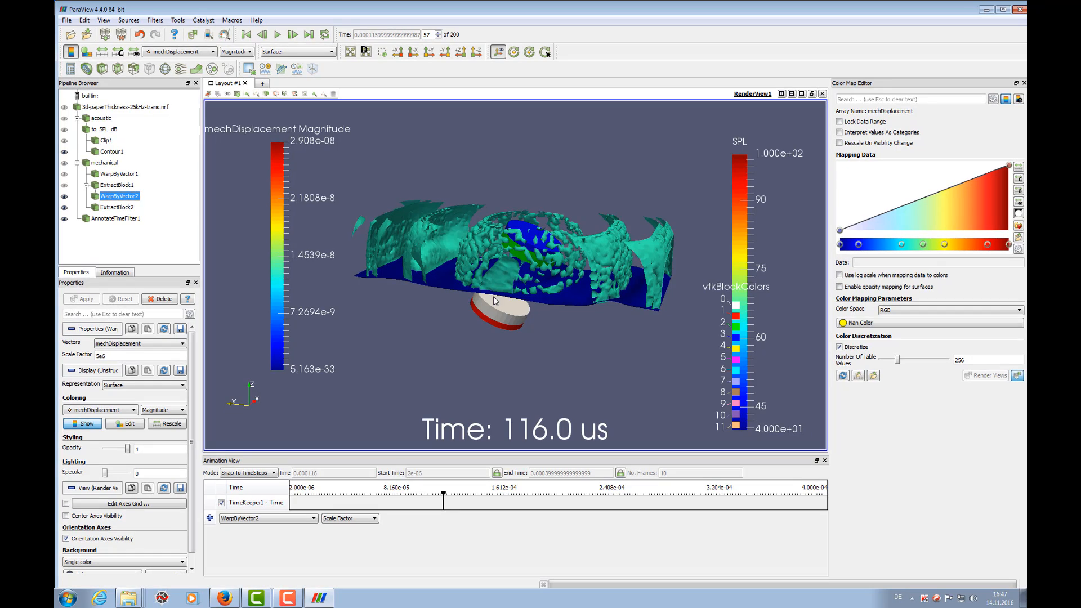
{"action": "left_click", "coordinate": [103, 52]}
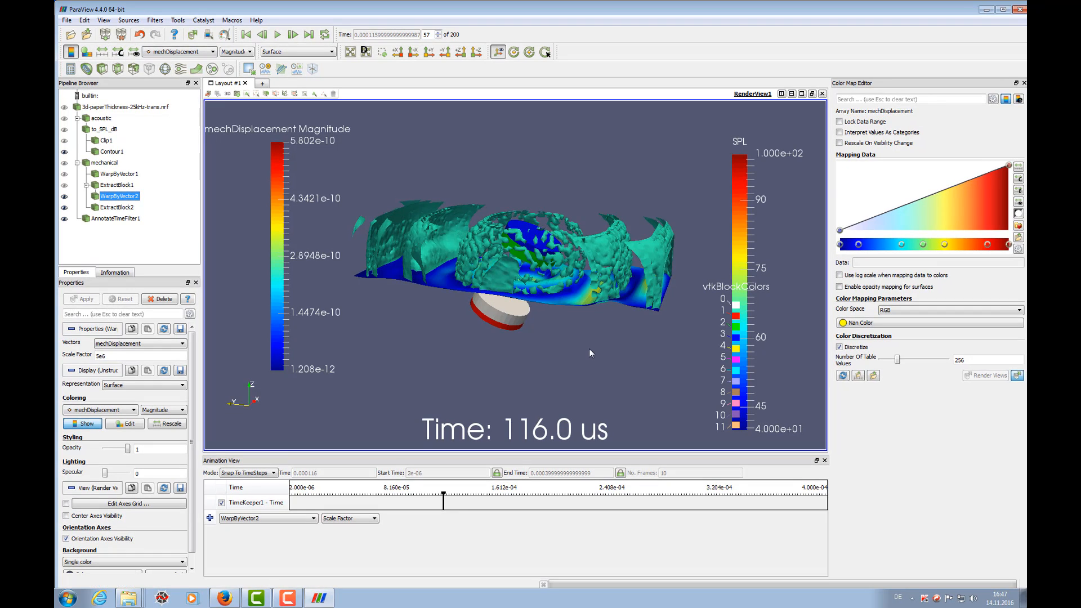
{"action": "mouse_move", "coordinate": [593, 344]}
{"action": "left_mouse_down"}
{"action": "mouse_move", "coordinate": [588, 397]}
{"action": "mouse_move", "coordinate": [622, 285]}
{"action": "mouse_move", "coordinate": [627, 318]}
{"action": "mouse_move", "coordinate": [587, 343]}
{"action": "mouse_move", "coordinate": [572, 306]}
{"action": "mouse_move", "coordinate": [579, 352]}
{"action": "mouse_move", "coordinate": [581, 336]}
{"action": "mouse_move", "coordinate": [593, 343]}
{"action": "left_mouse_up"}
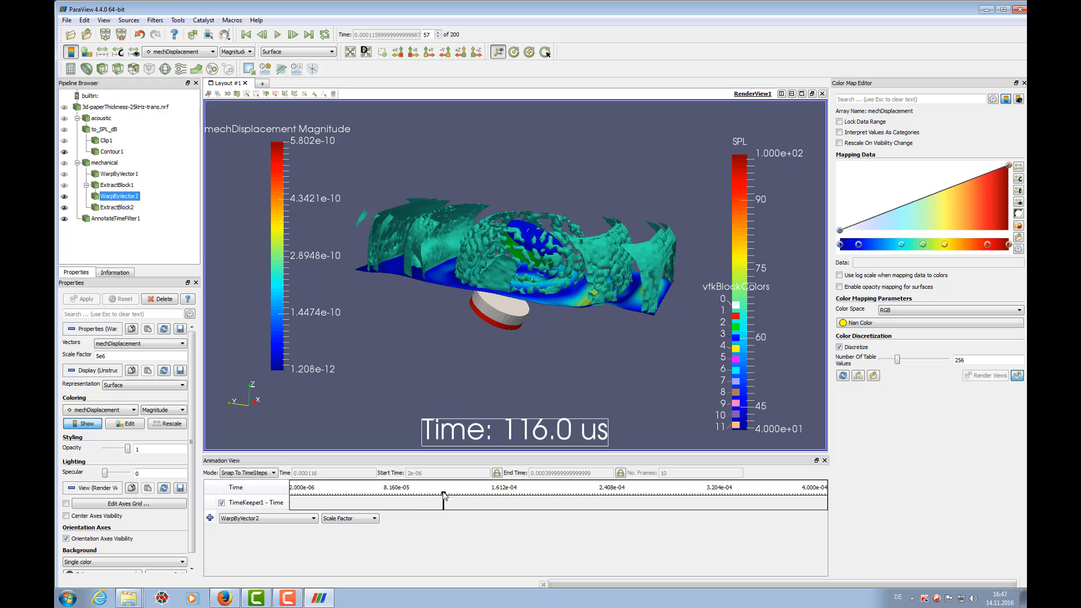
- Scrub the animation back through earlier time steps to 46 us and examine the isosurface, paper and blocks from several angles
{"action": "left_click", "coordinate": [411, 501]}
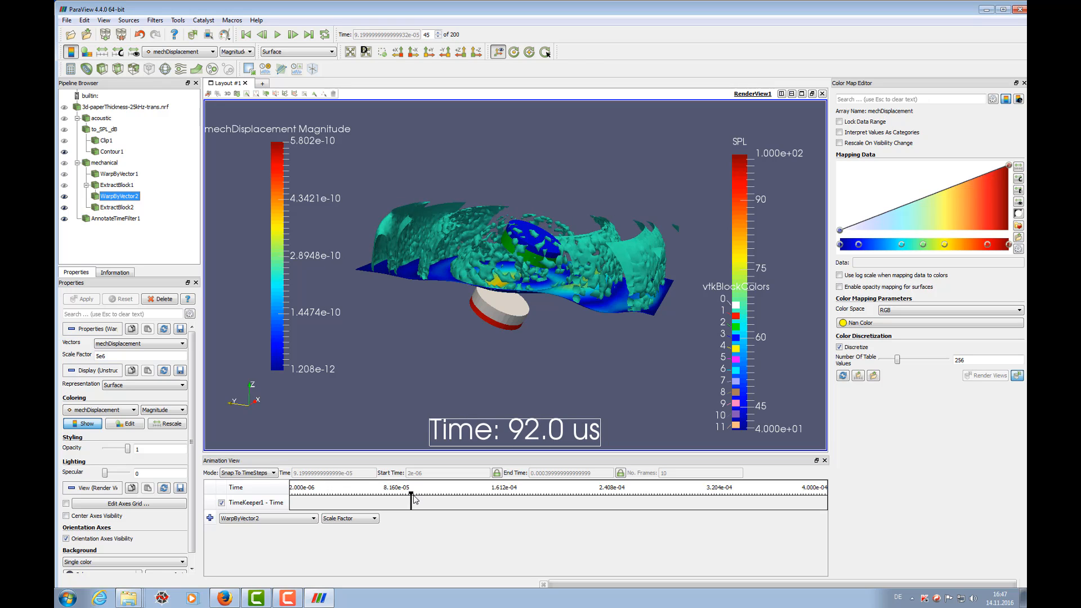
{"action": "left_click", "coordinate": [376, 500]}
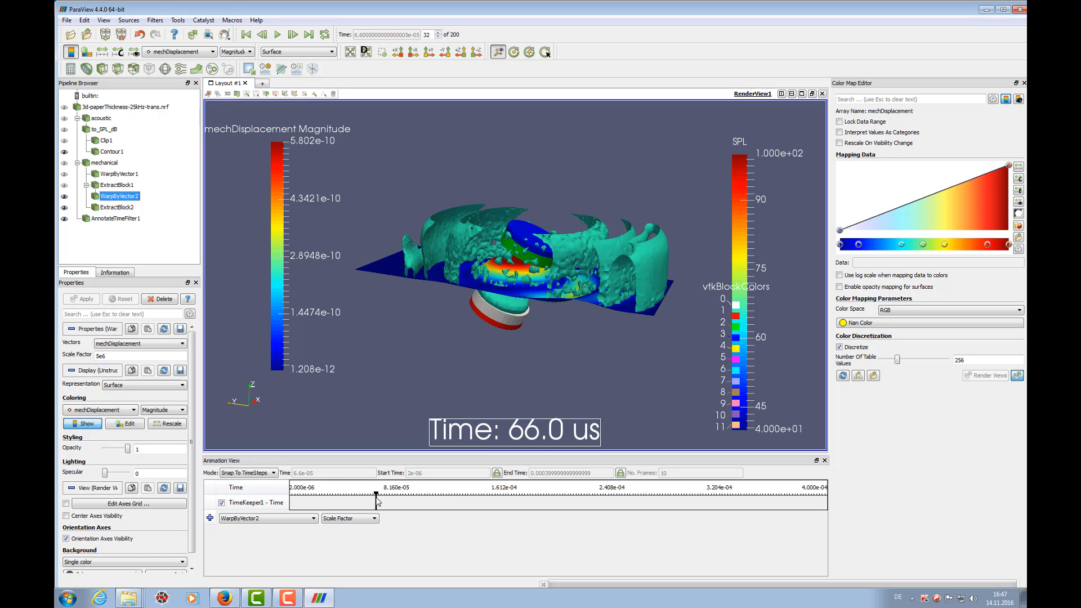
{"action": "left_click", "coordinate": [354, 501]}
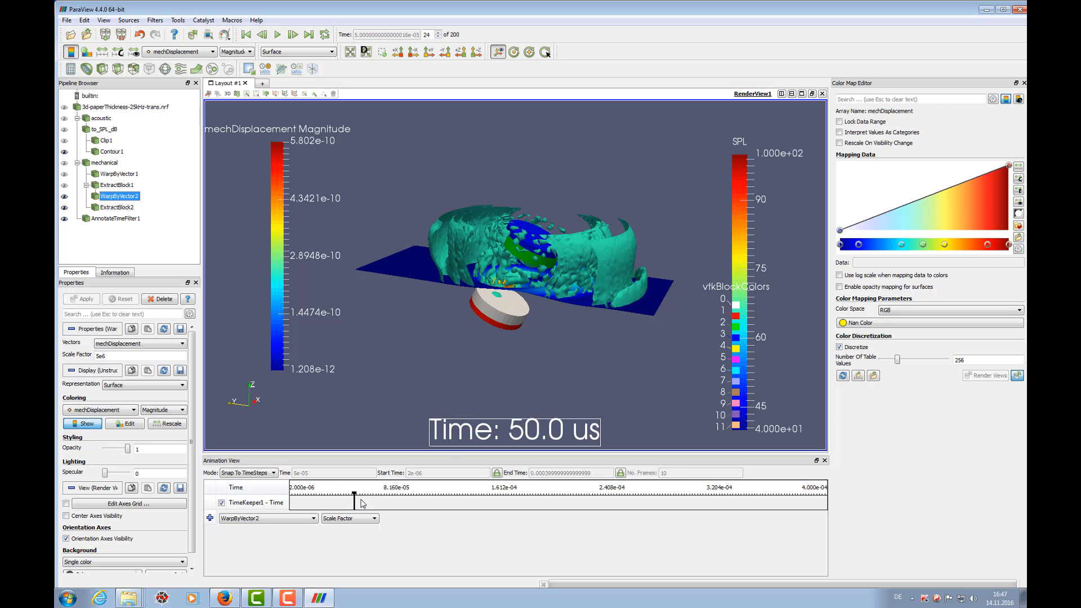
{"action": "left_click_drag", "start_coordinate": [502, 376], "coordinate": [560, 369]}
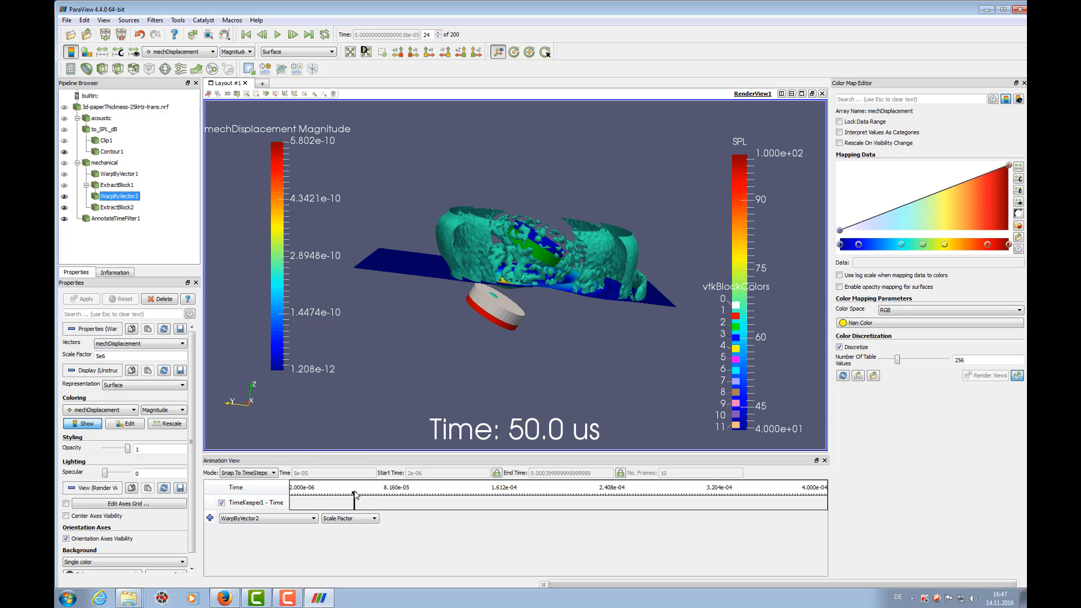
{"action": "left_click", "coordinate": [336, 500]}
{"action": "left_click_drag", "start_coordinate": [453, 380], "coordinate": [308, 540]}
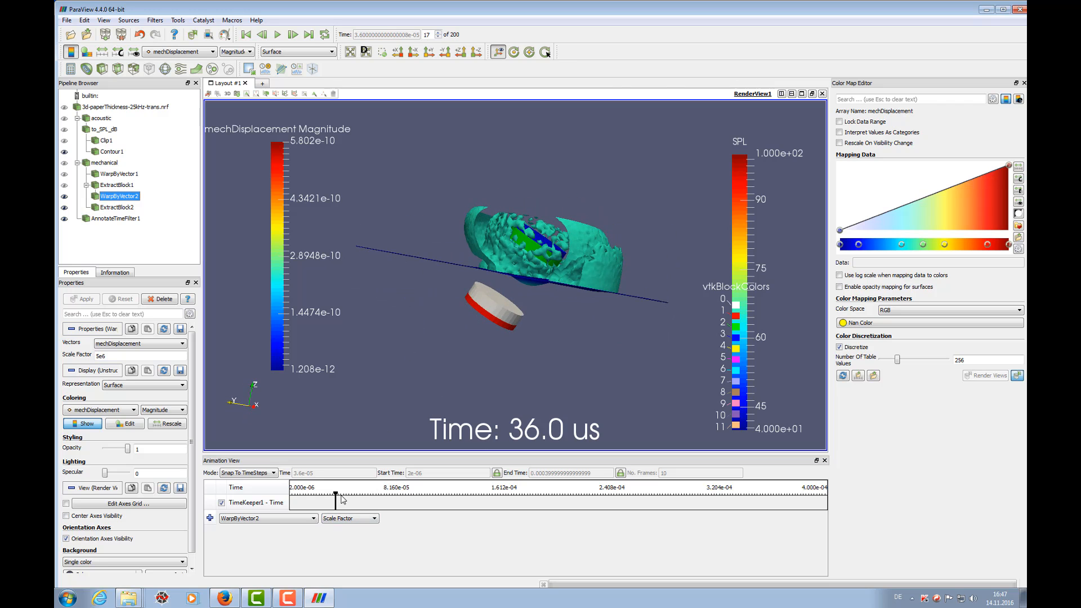
{"action": "left_click_drag", "start_coordinate": [573, 373], "coordinate": [619, 322]}
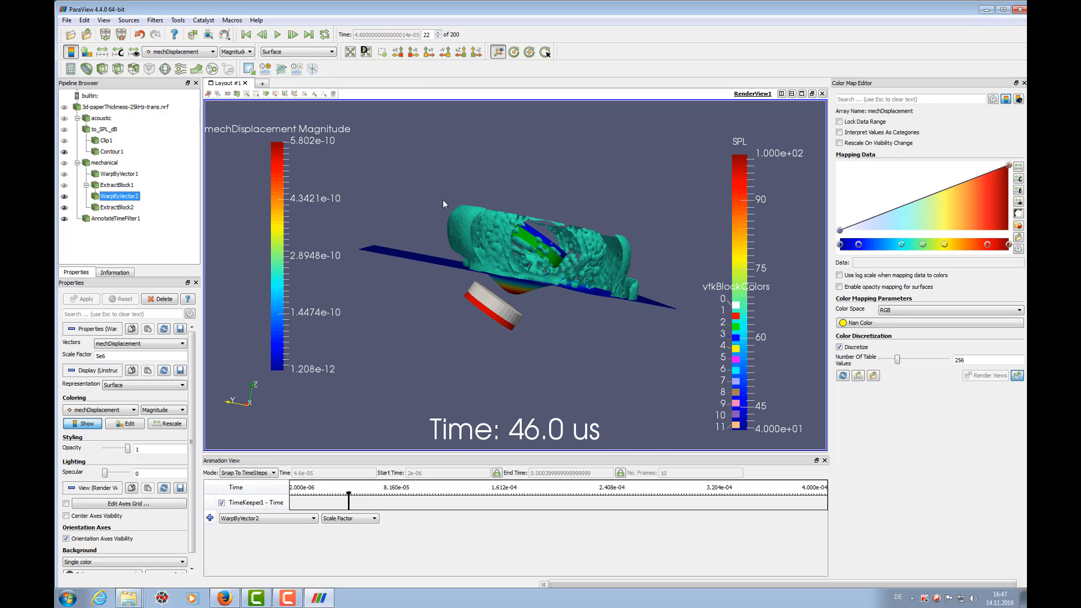
{"action": "left_click_drag", "start_coordinate": [443, 200], "coordinate": [411, 214]}
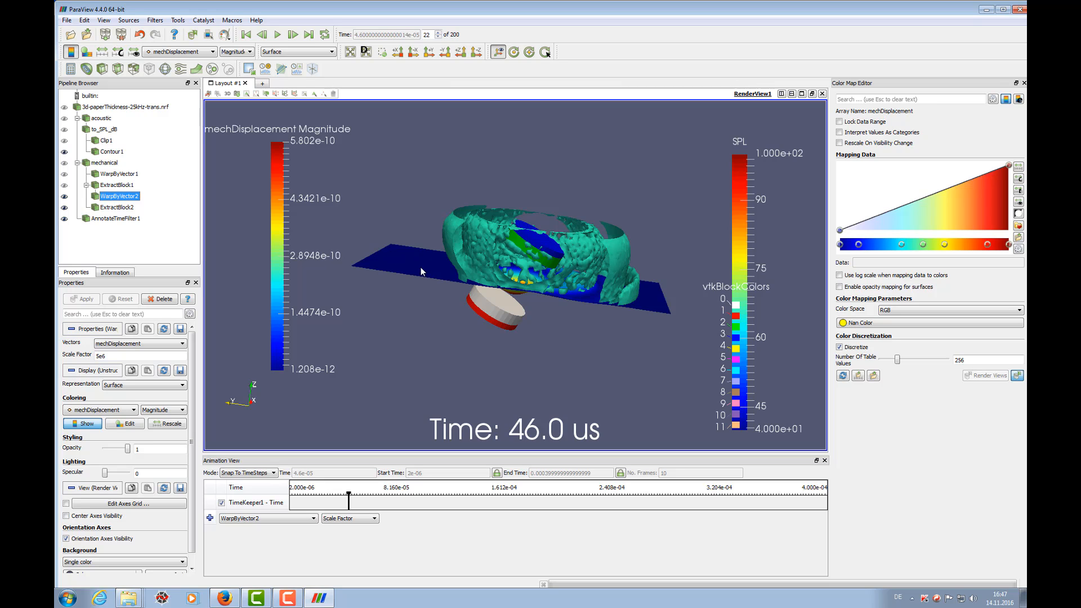
{"action": "left_click_drag", "start_coordinate": [423, 299], "coordinate": [594, 307]}
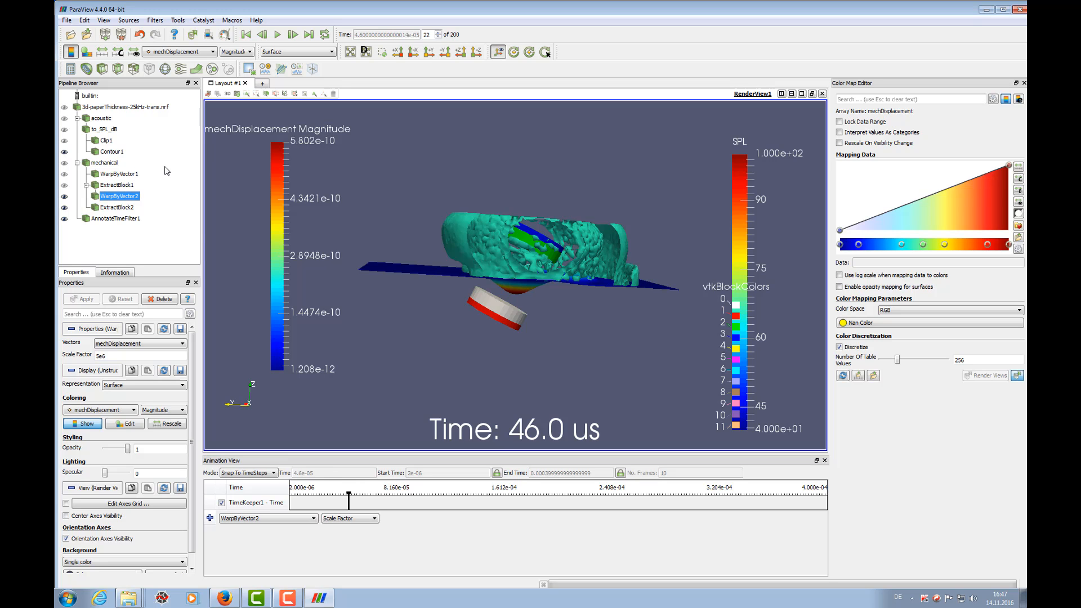
- Add a second isosurface value of 35 to Contour1 and apply the change
{"action": "left_click", "coordinate": [112, 152]}
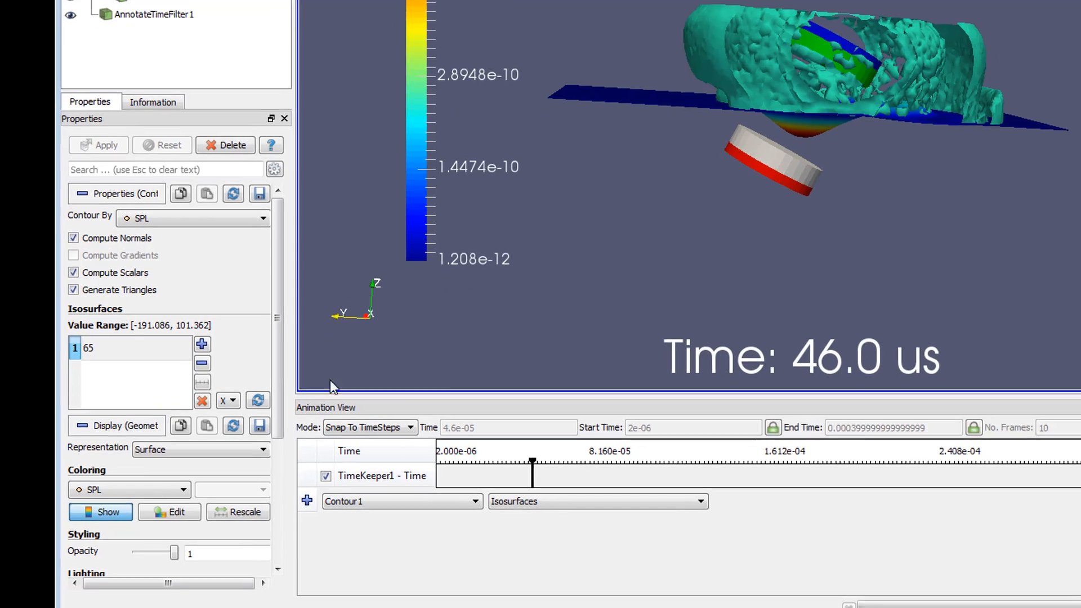
{"action": "left_click", "coordinate": [207, 339]}
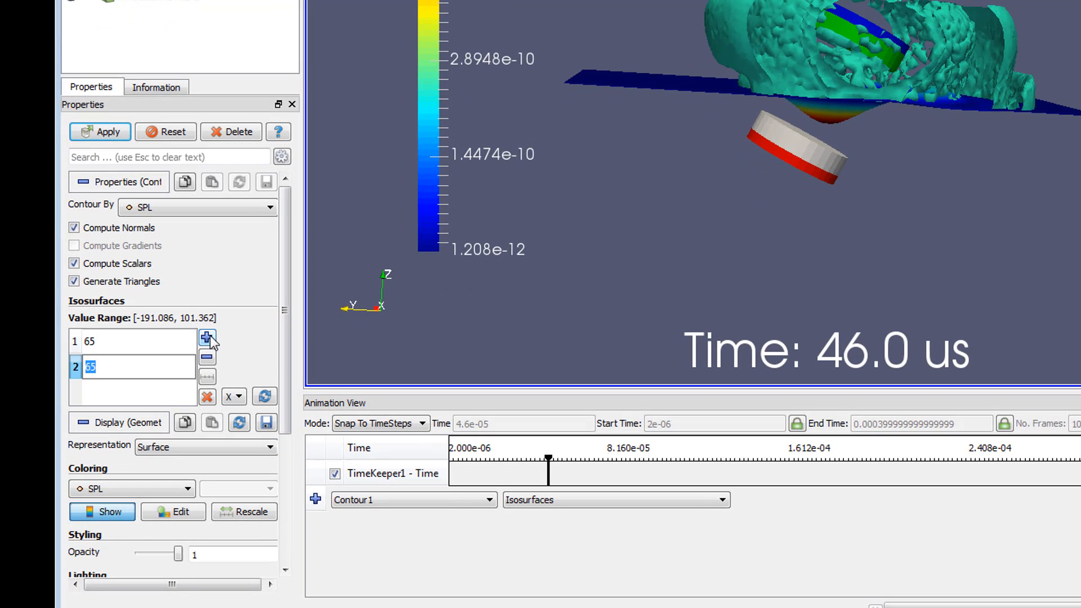
{"action": "key", "text": "Return"}
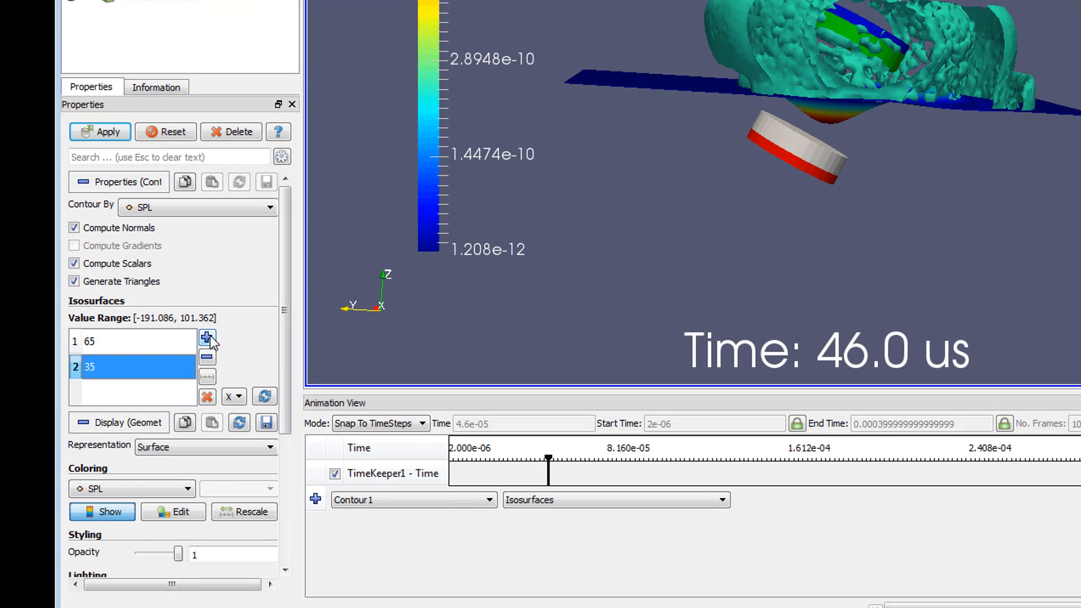
{"action": "left_click", "coordinate": [107, 131]}
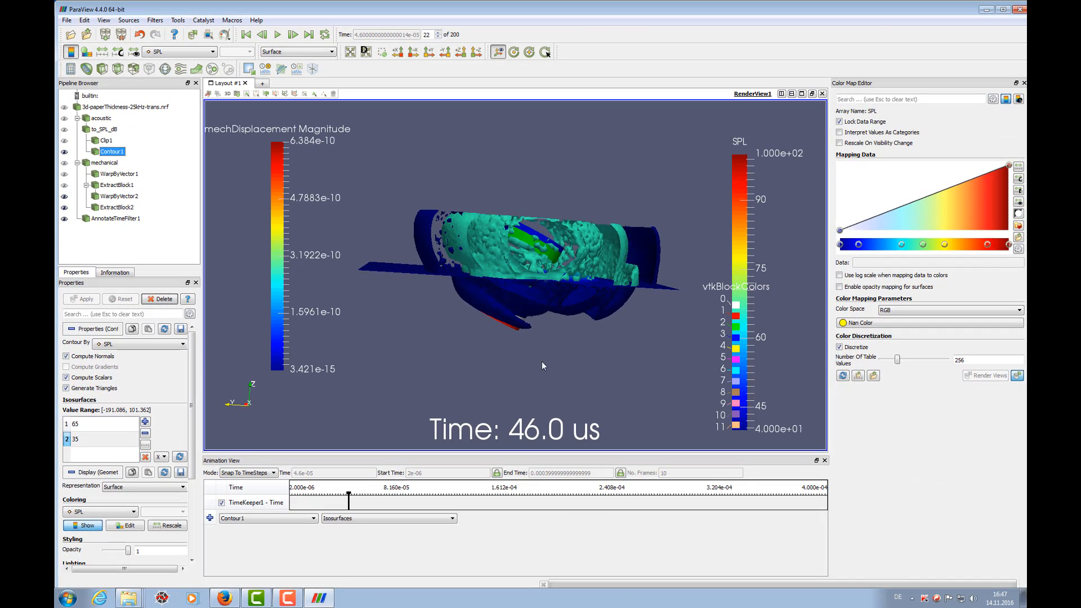
- Rescale the SPL color map to a custom range of 30 to 80
{"action": "left_click_drag", "start_coordinate": [568, 351], "coordinate": [519, 356]}
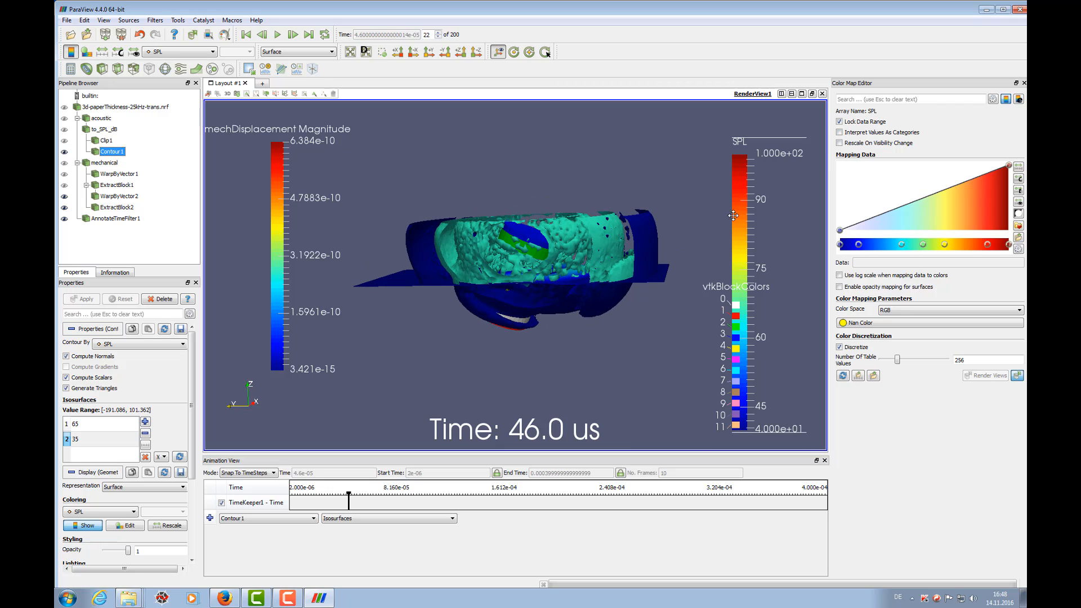
{"action": "left_click_drag", "start_coordinate": [667, 168], "coordinate": [683, 183]}
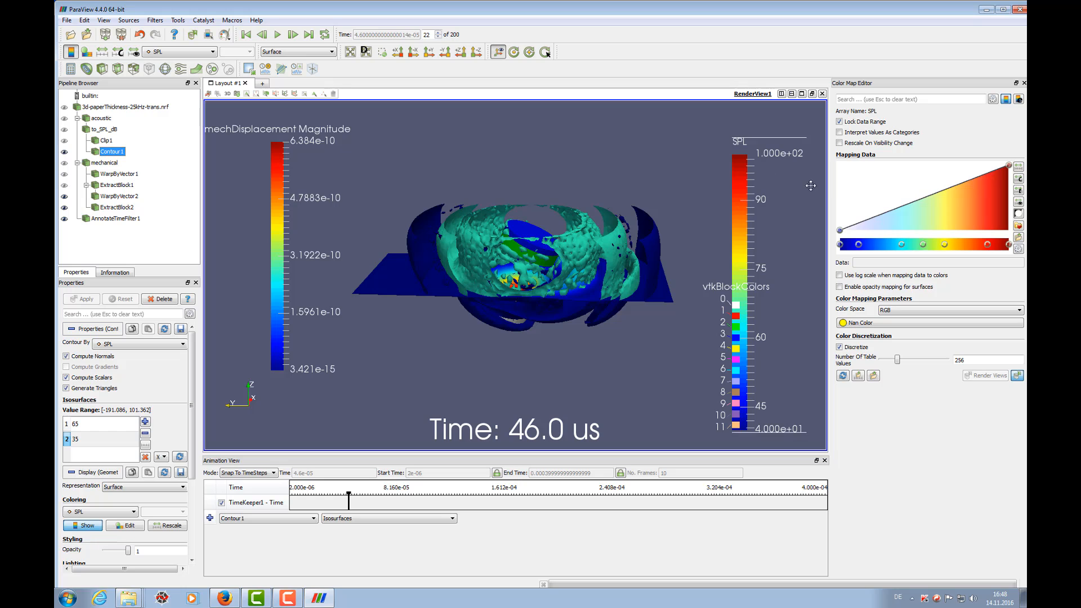
{"action": "left_click", "coordinate": [1019, 179]}
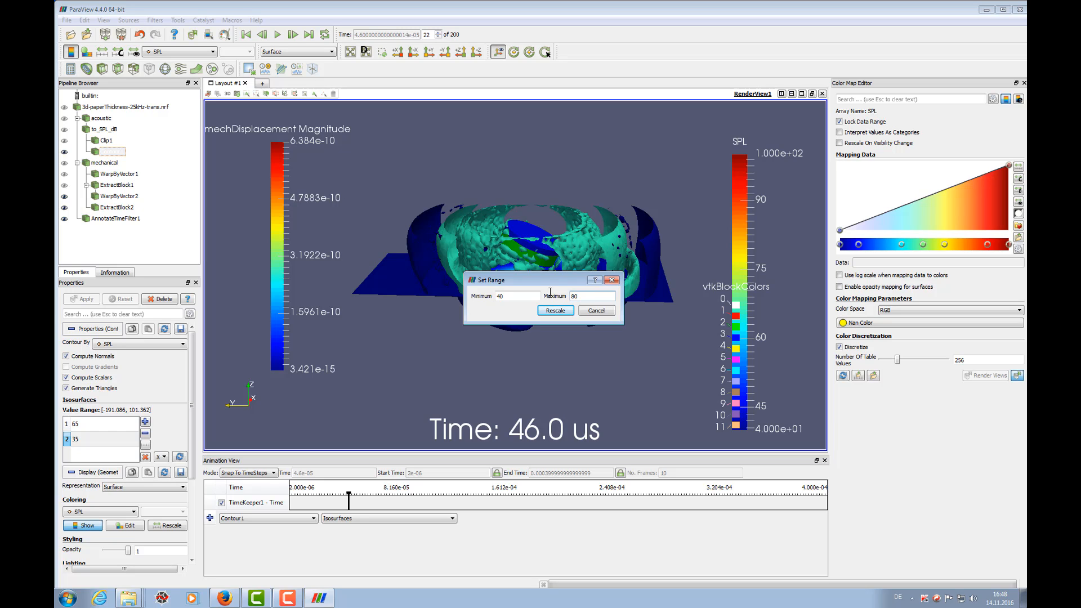
{"action": "key", "text": "shift+Tab"}
{"action": "left_click", "coordinate": [554, 311]}
{"action": "mouse_move", "coordinate": [593, 336]}
{"action": "left_mouse_down"}
{"action": "mouse_move", "coordinate": [606, 338]}
{"action": "mouse_move", "coordinate": [602, 354]}
{"action": "left_mouse_up"}
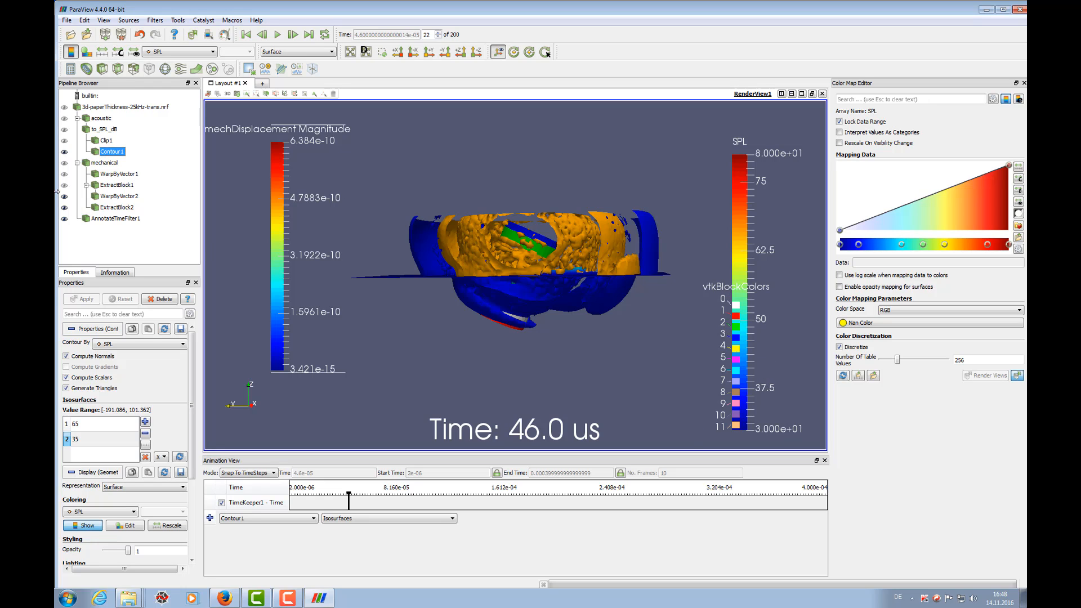
- Hide the vtkBlockColors color legend of ExtractBlock2
{"action": "left_click", "coordinate": [132, 208]}
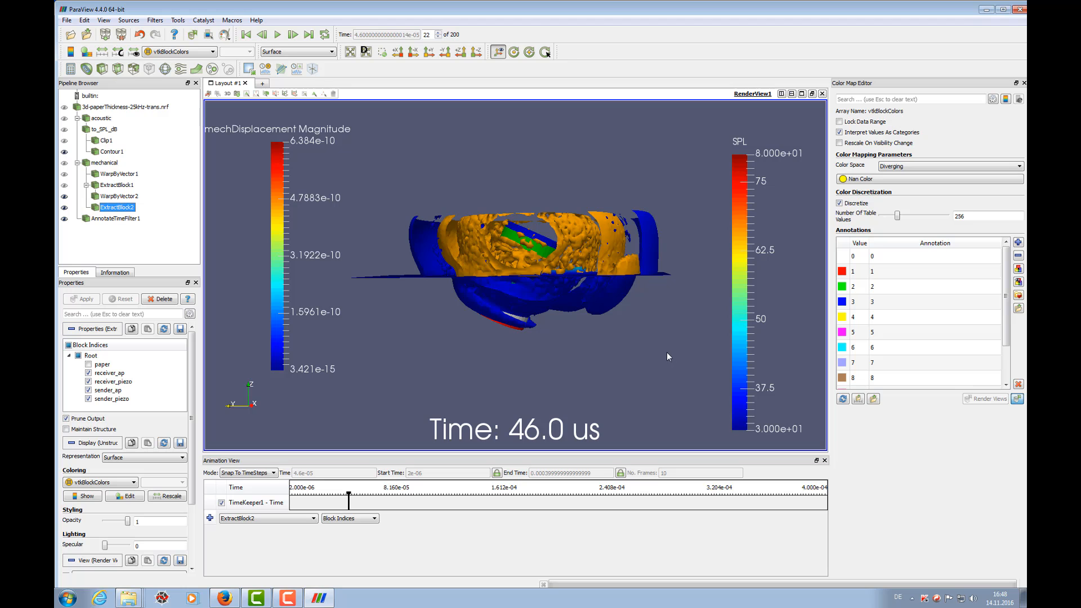
{"action": "left_click_drag", "start_coordinate": [666, 356], "coordinate": [591, 232]}
{"action": "left_click_drag", "start_coordinate": [600, 190], "coordinate": [676, 164]}
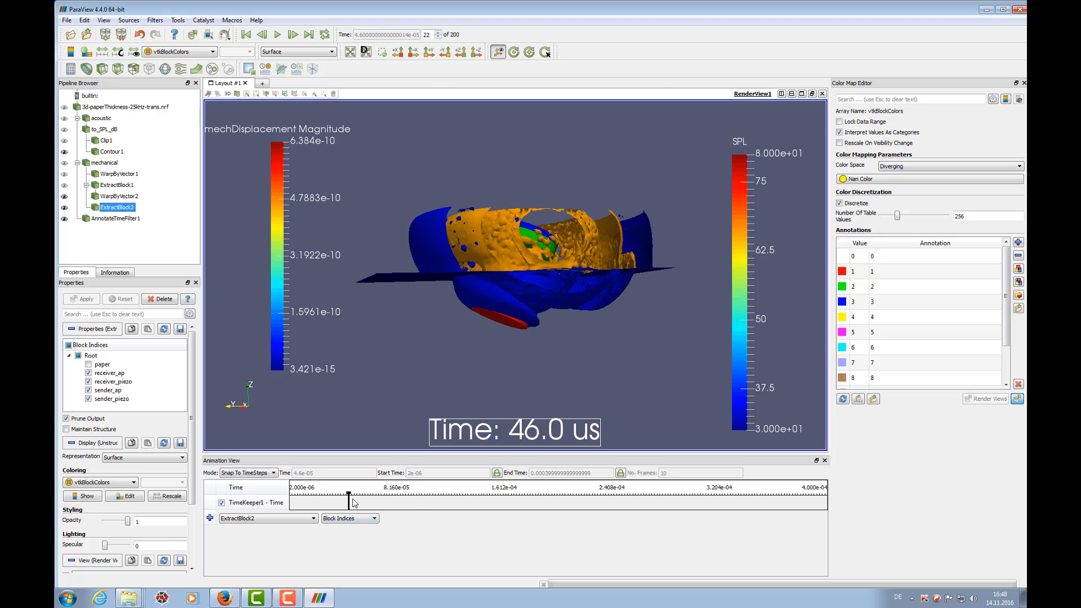
- Play the animation from time step 7, view both isosurfaces from different angles, and pause at time step 40
{"action": "left_click", "coordinate": [309, 499]}
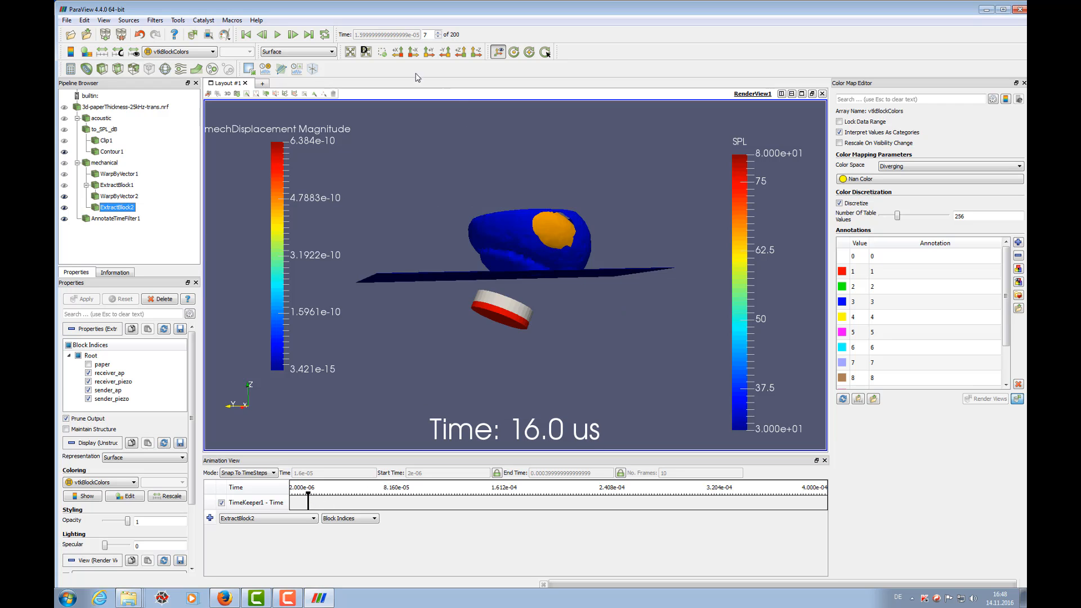
{"action": "left_click", "coordinate": [277, 35]}
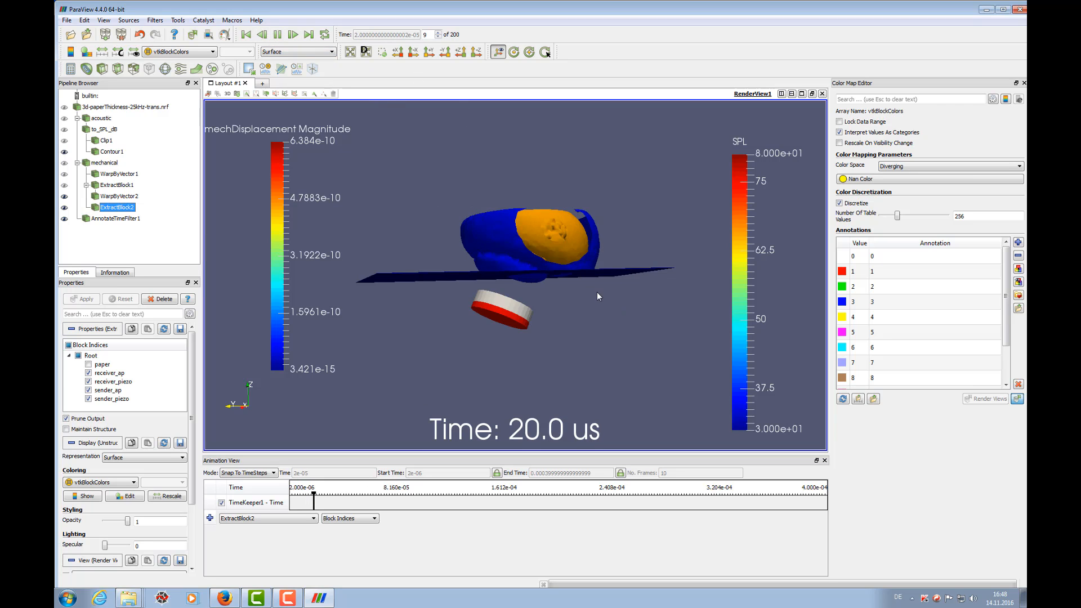
{"action": "left_click_drag", "start_coordinate": [672, 192], "coordinate": [684, 204]}
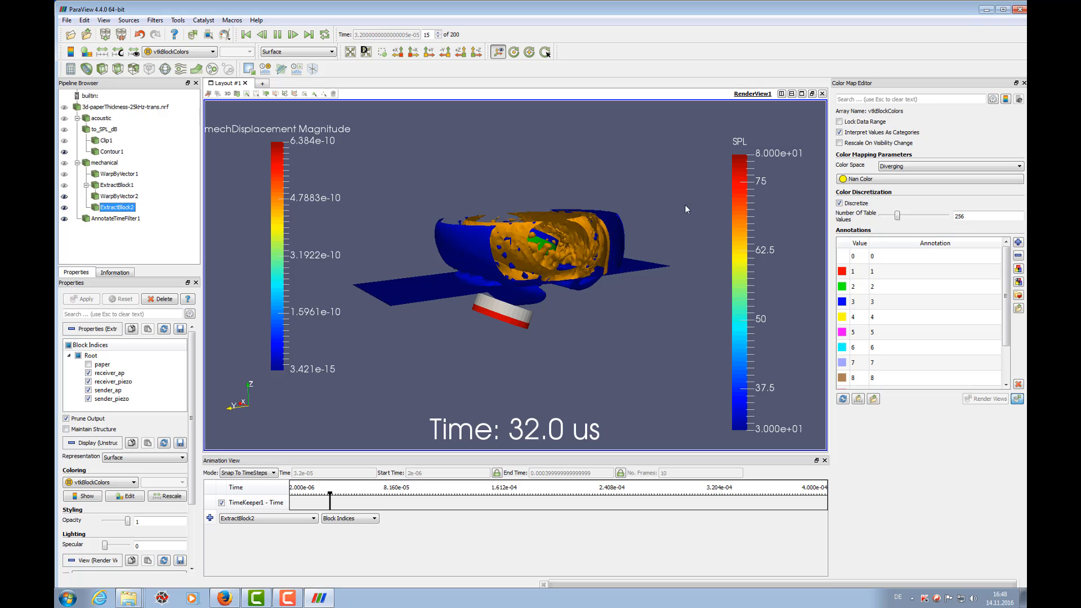
{"action": "left_click_drag", "start_coordinate": [613, 397], "coordinate": [522, 321]}
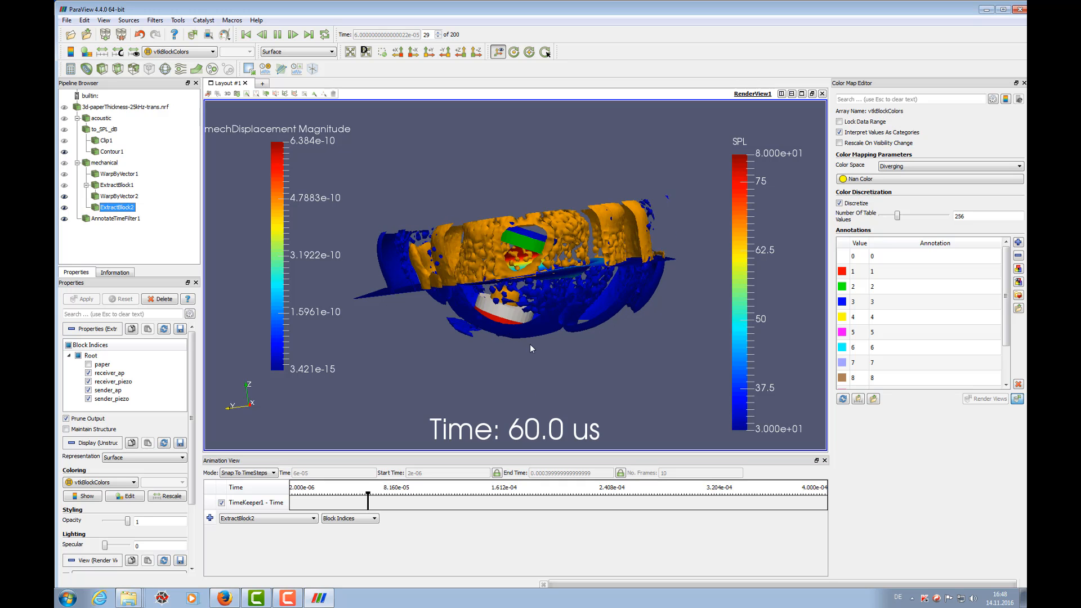
{"action": "left_click_drag", "start_coordinate": [657, 376], "coordinate": [600, 167]}
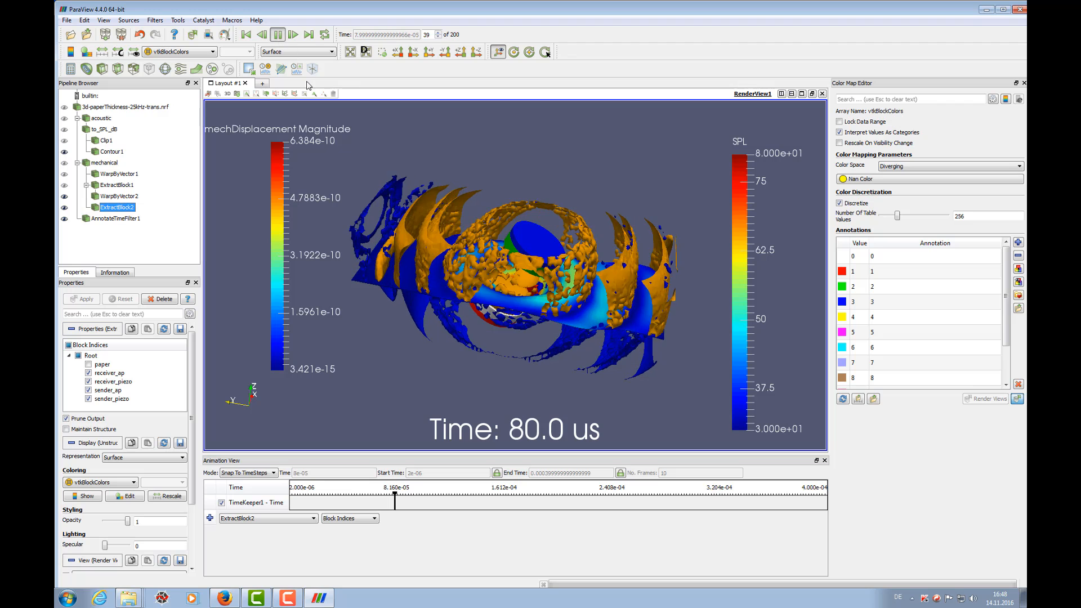
{"action": "left_click", "coordinate": [278, 35]}
{"action": "left_click_drag", "start_coordinate": [571, 258], "coordinate": [606, 283]}
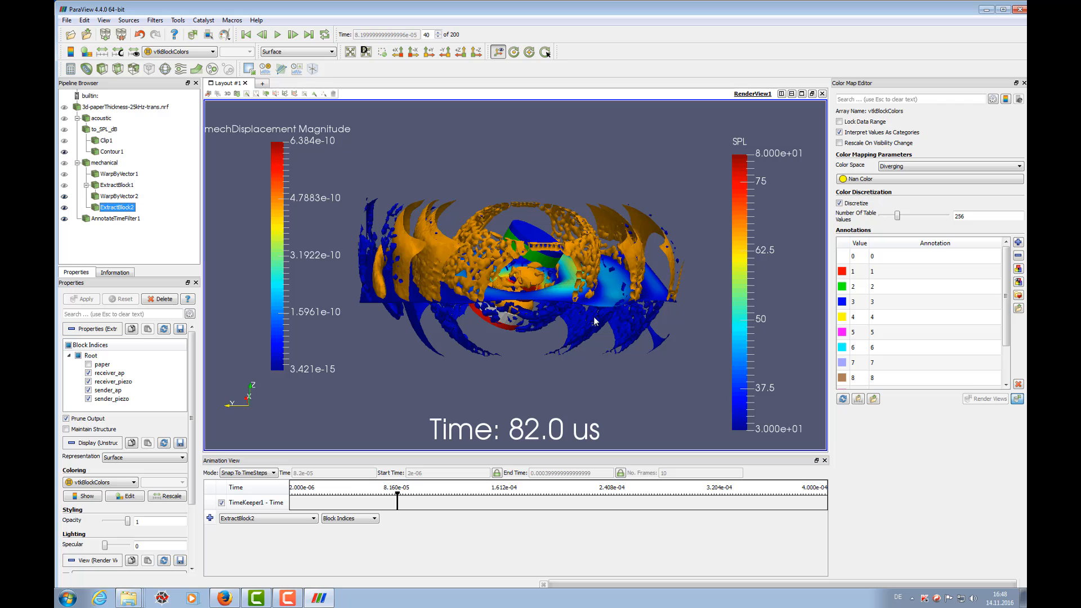
{"action": "left_click_drag", "start_coordinate": [595, 320], "coordinate": [580, 317]}
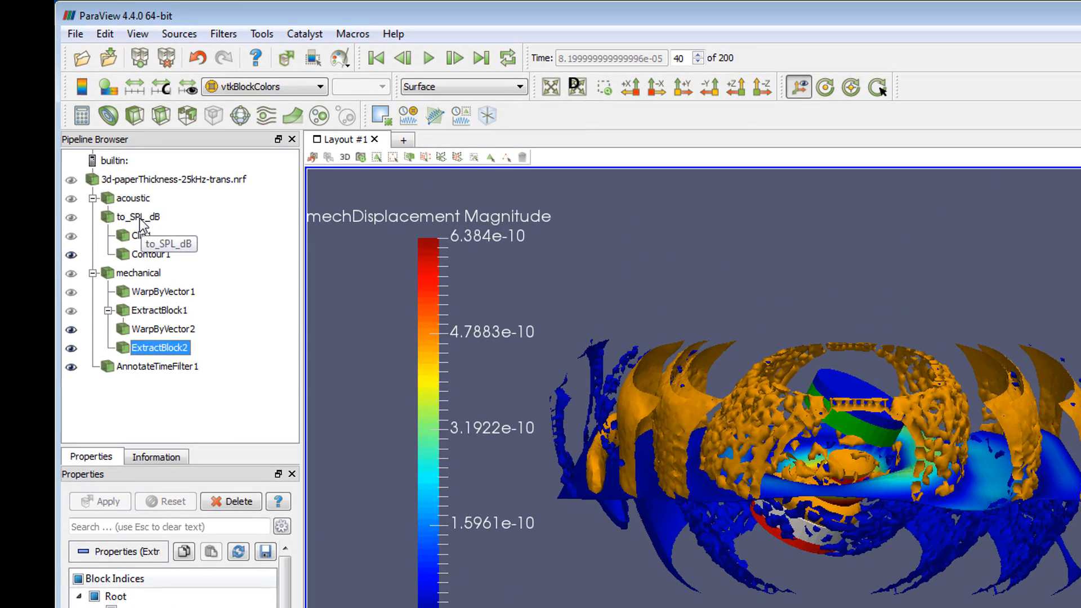
- Change the input of Contour1 from to_SPL_dB to Clip1
{"action": "left_click", "coordinate": [141, 218]}
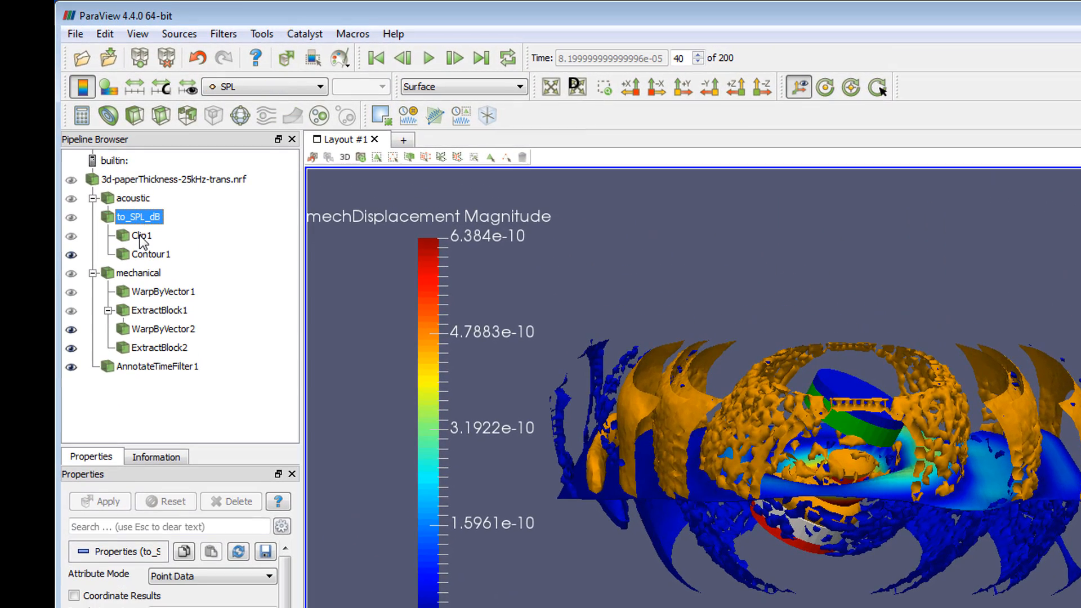
{"action": "left_click", "coordinate": [141, 237]}
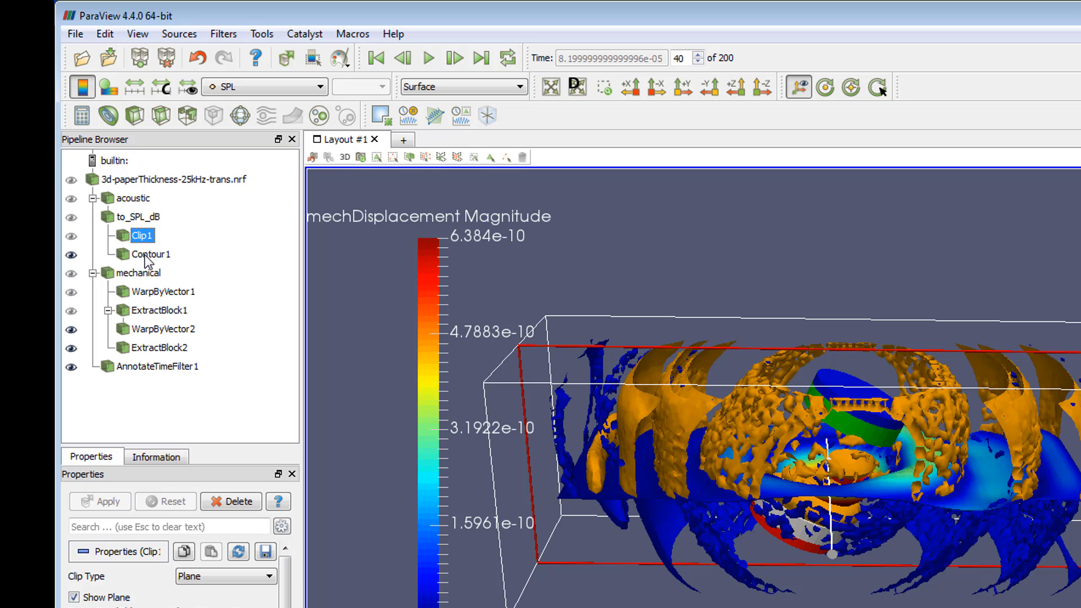
{"action": "left_click", "coordinate": [149, 255]}
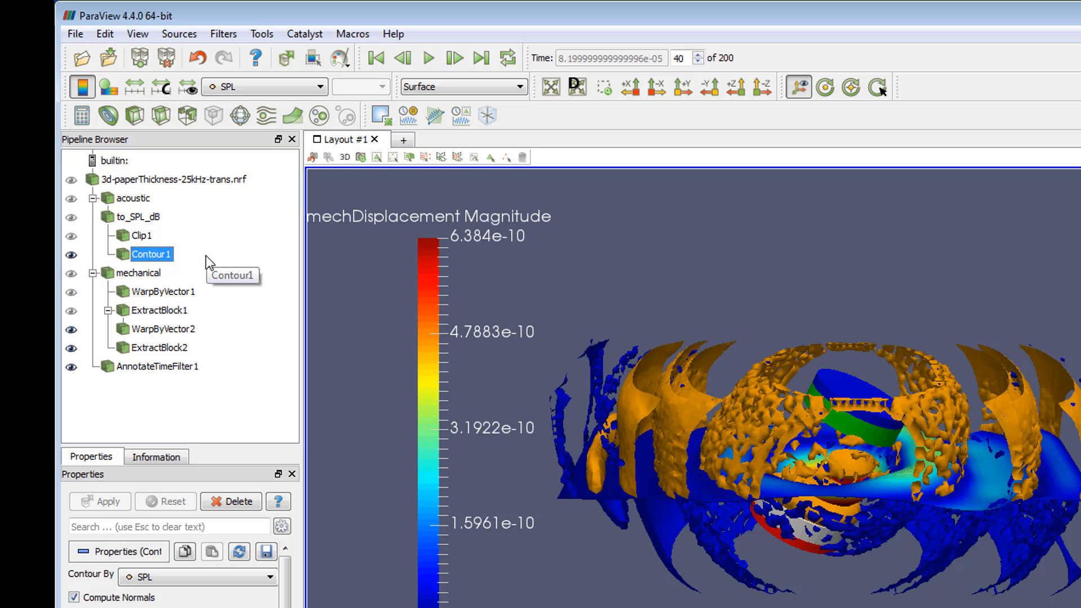
{"action": "right_click", "coordinate": [158, 263]}
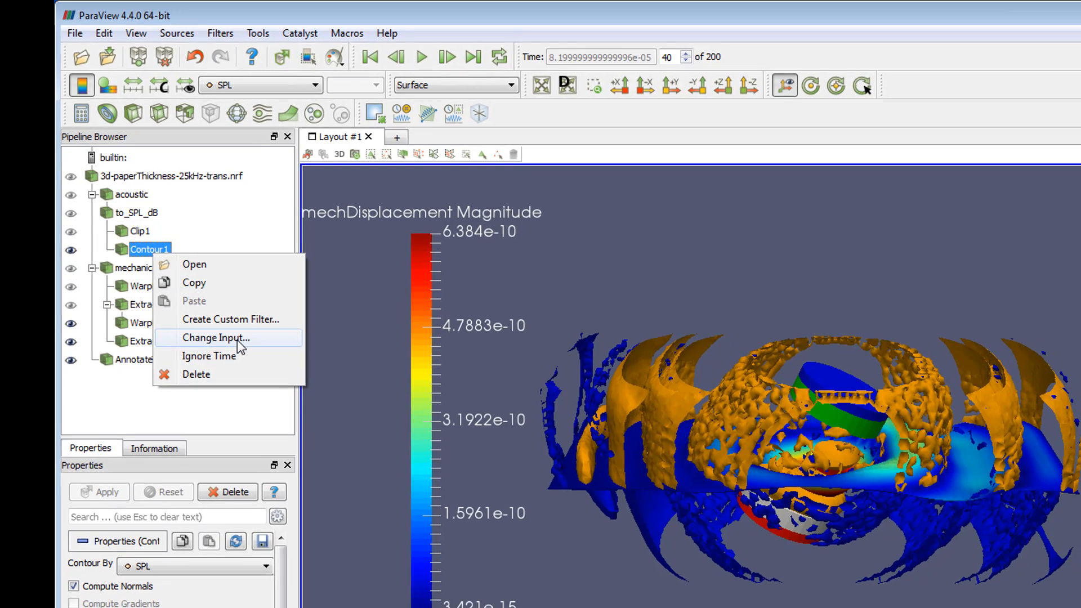
{"action": "left_click", "coordinate": [242, 344]}
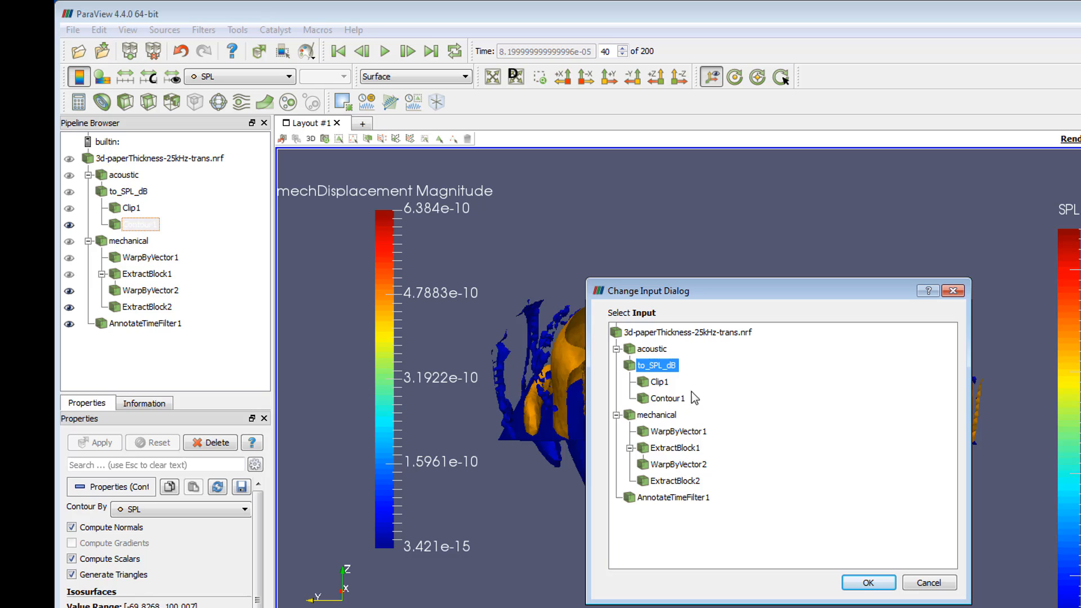
{"action": "left_click", "coordinate": [660, 382]}
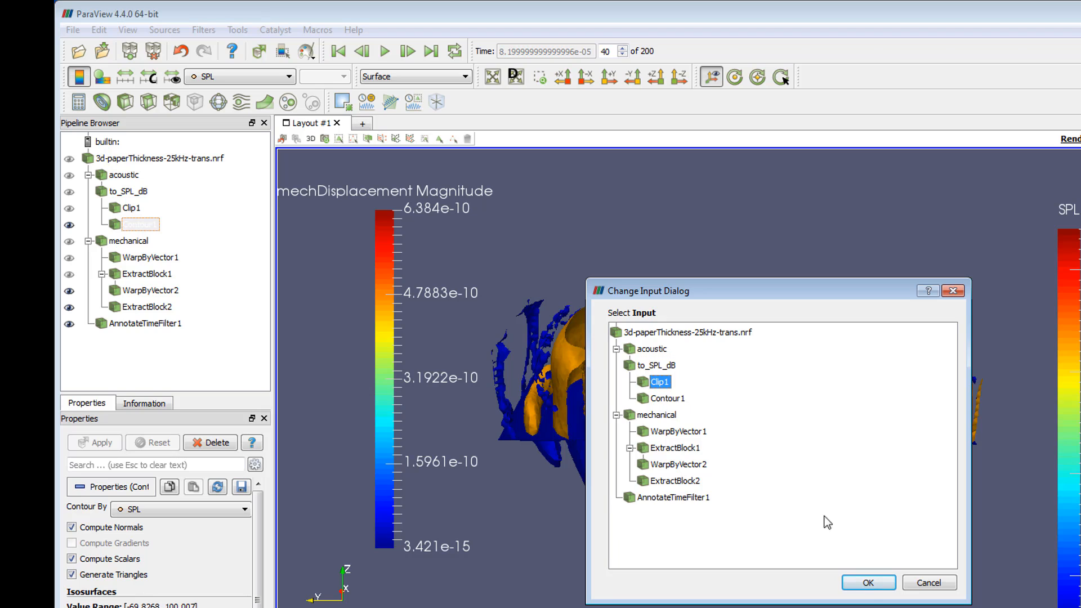
{"action": "left_click", "coordinate": [868, 583]}
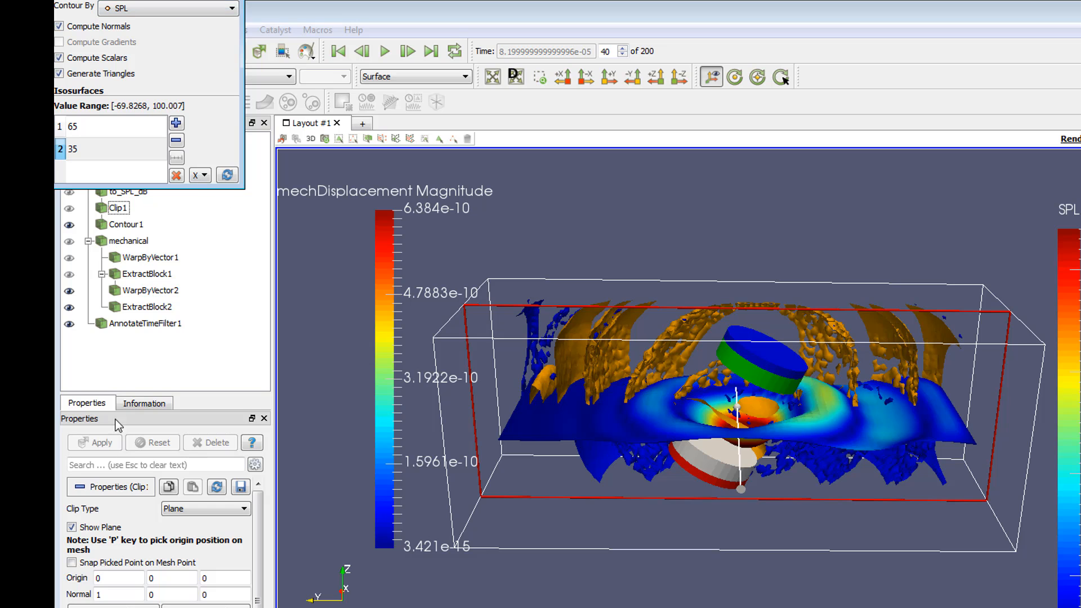
- Turn off the display of Clip1's clipping plane in the 3D view
{"action": "left_click_drag", "start_coordinate": [850, 213], "coordinate": [822, 210]}
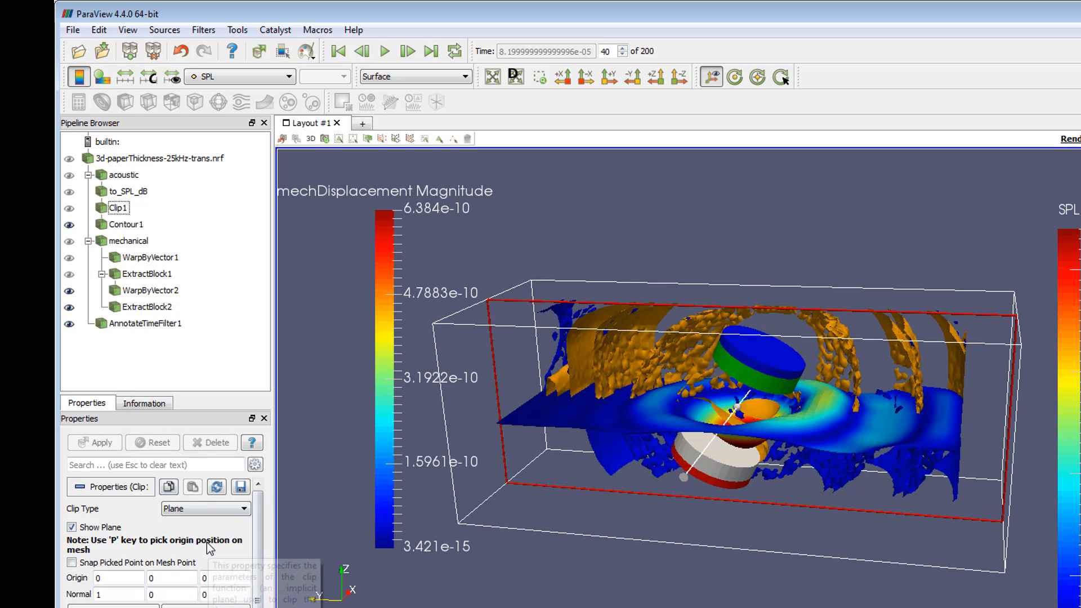
{"action": "left_click", "coordinate": [116, 209]}
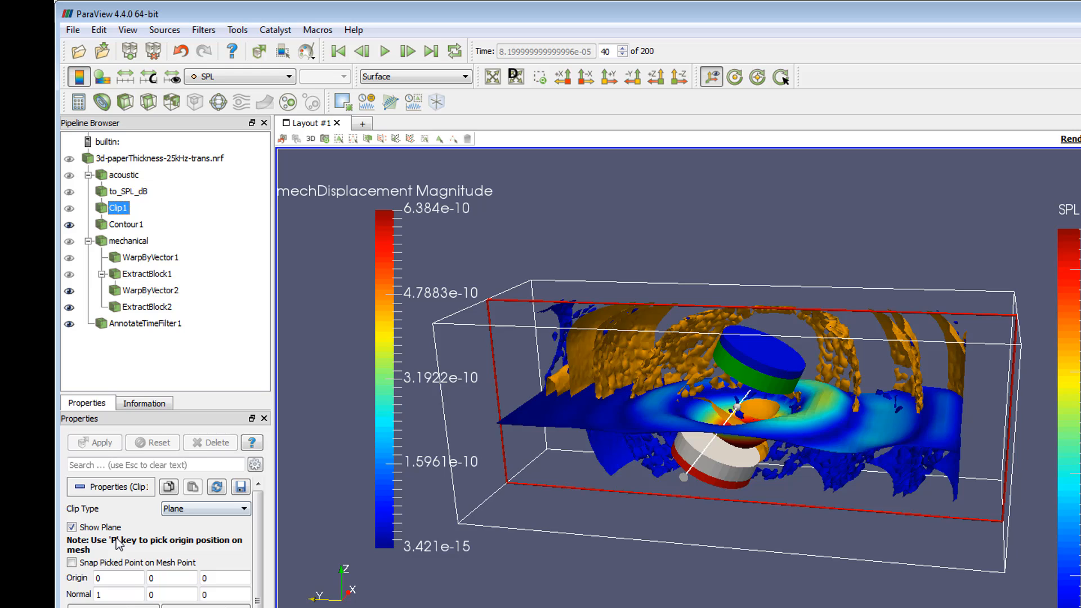
{"action": "left_click", "coordinate": [71, 527]}
{"action": "left_click_drag", "start_coordinate": [799, 539], "coordinate": [844, 227]}
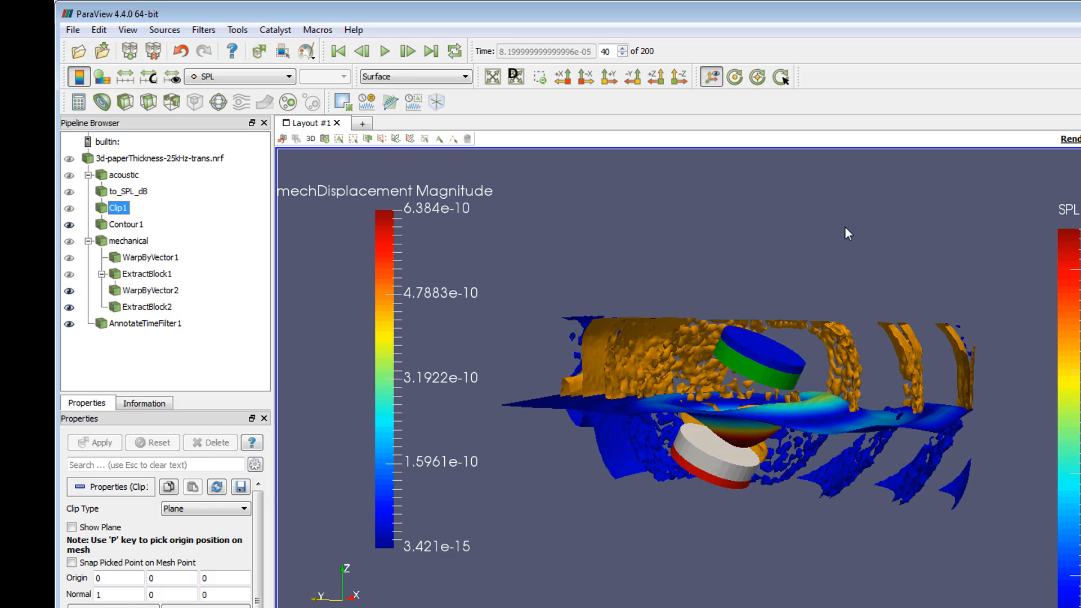
- Play the animation from the first time step, view the clipped isosurfaces from different angles, and pause around time step 117
{"action": "left_click", "coordinate": [342, 51]}
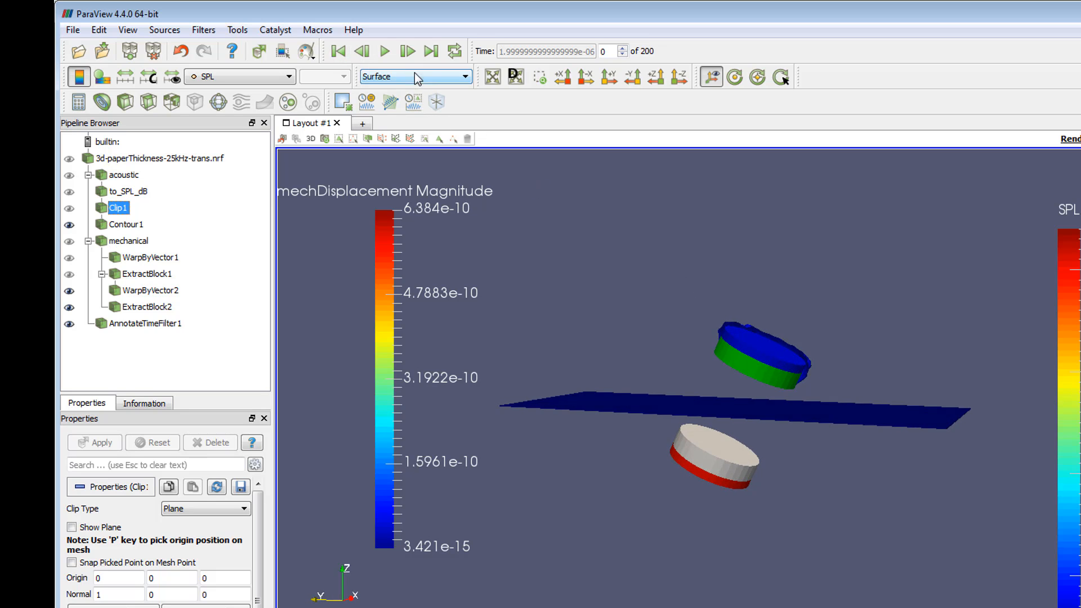
{"action": "left_click", "coordinate": [385, 51]}
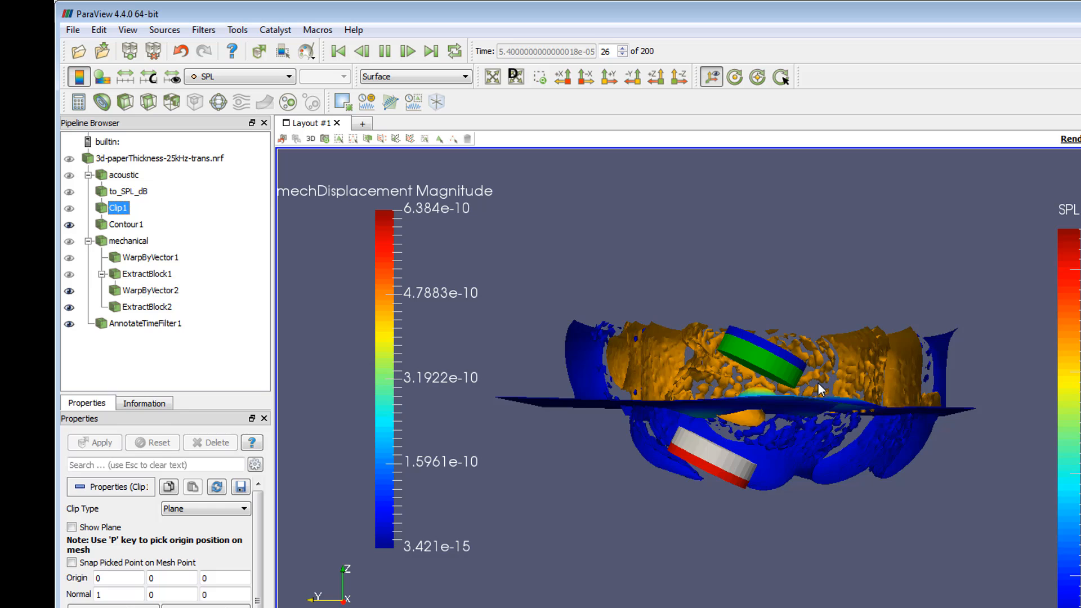
{"action": "left_click_drag", "start_coordinate": [822, 388], "coordinate": [822, 480]}
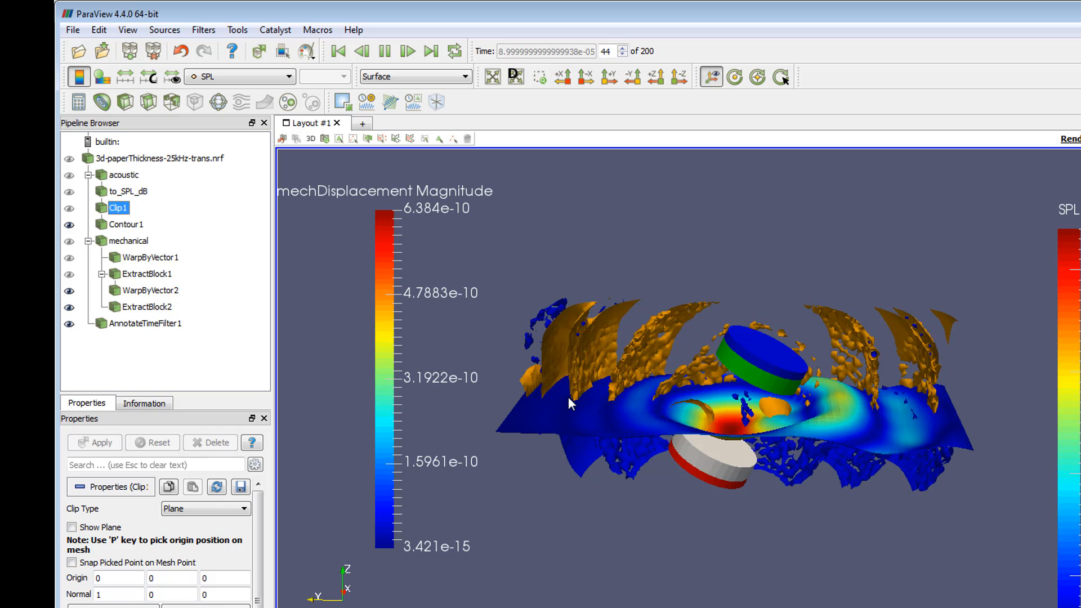
{"action": "left_click_drag", "start_coordinate": [809, 536], "coordinate": [788, 493]}
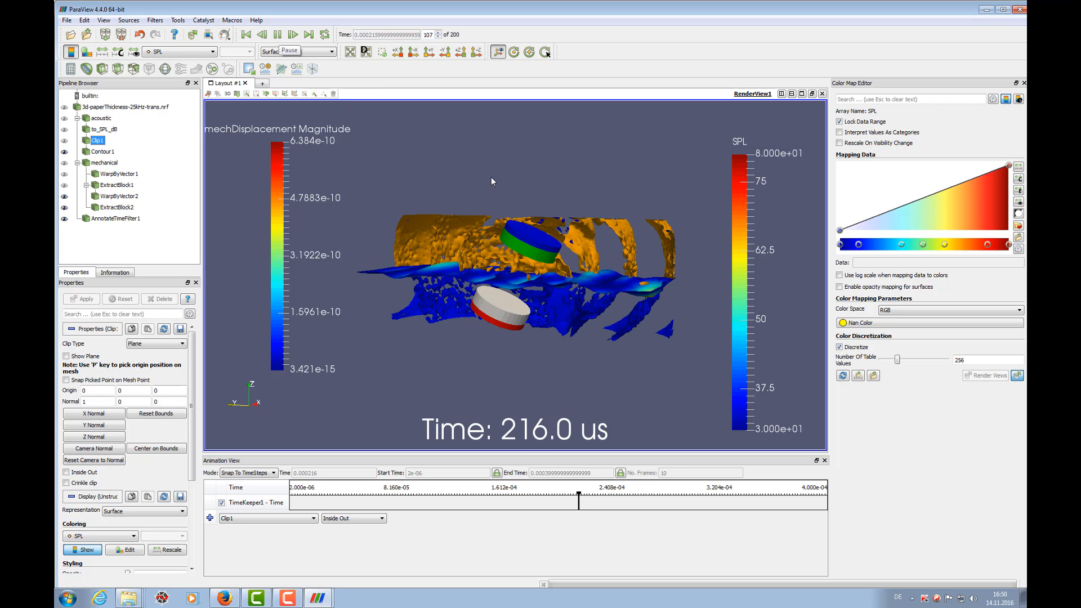
{"action": "left_click", "coordinate": [278, 35]}
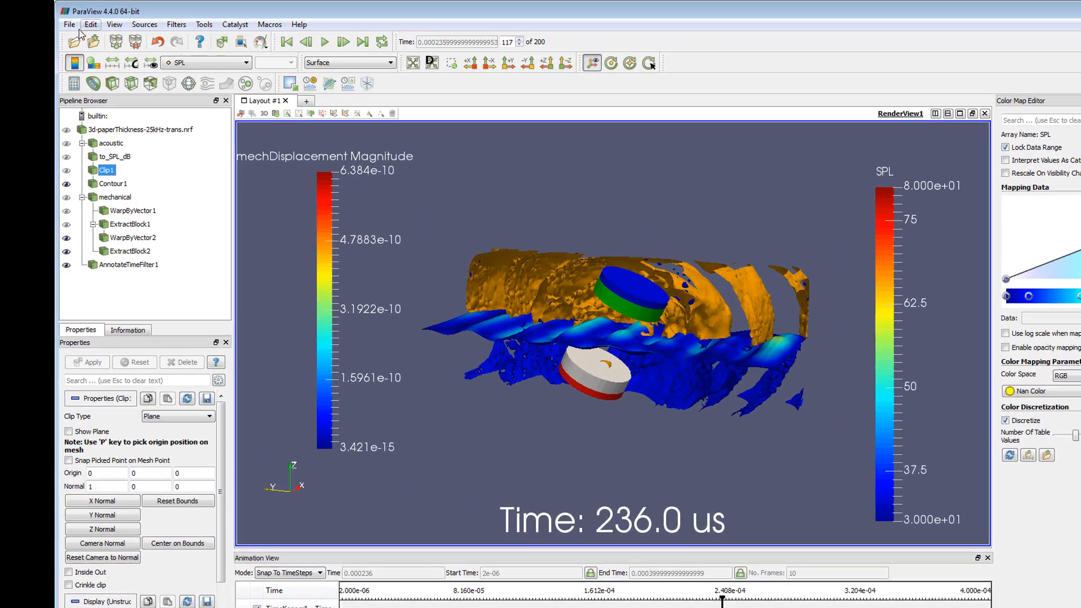
- Save the ParaView state as paperThicknessSensor-paraview (*.pvsm) in the 3d-paperThickness folder, copying the file name for reuse
{"action": "left_click", "coordinate": [67, 20]}
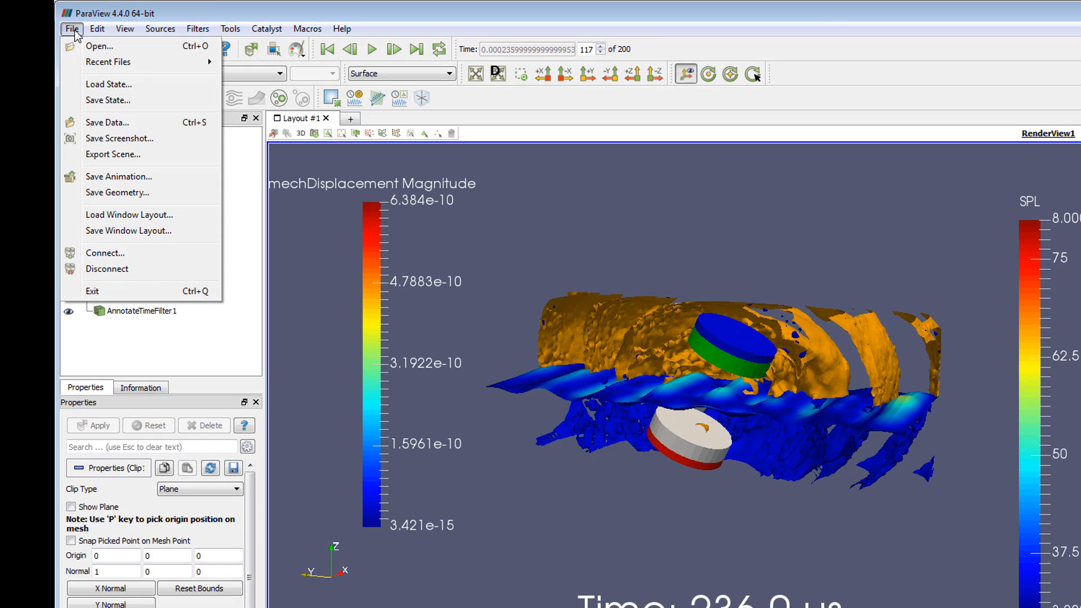
{"action": "left_click", "coordinate": [123, 101]}
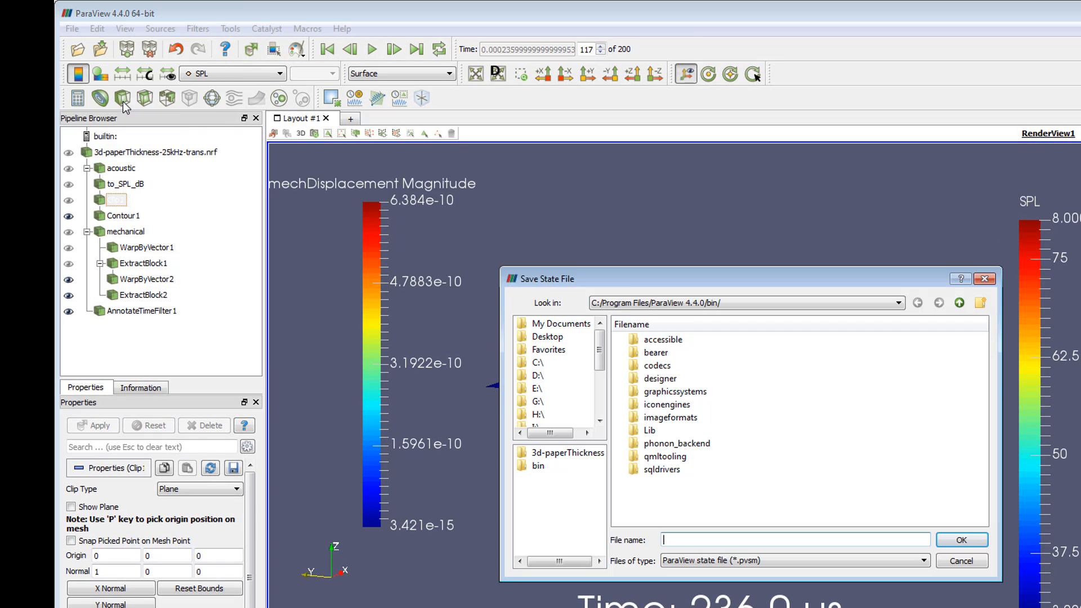
{"action": "left_click", "coordinate": [568, 453]}
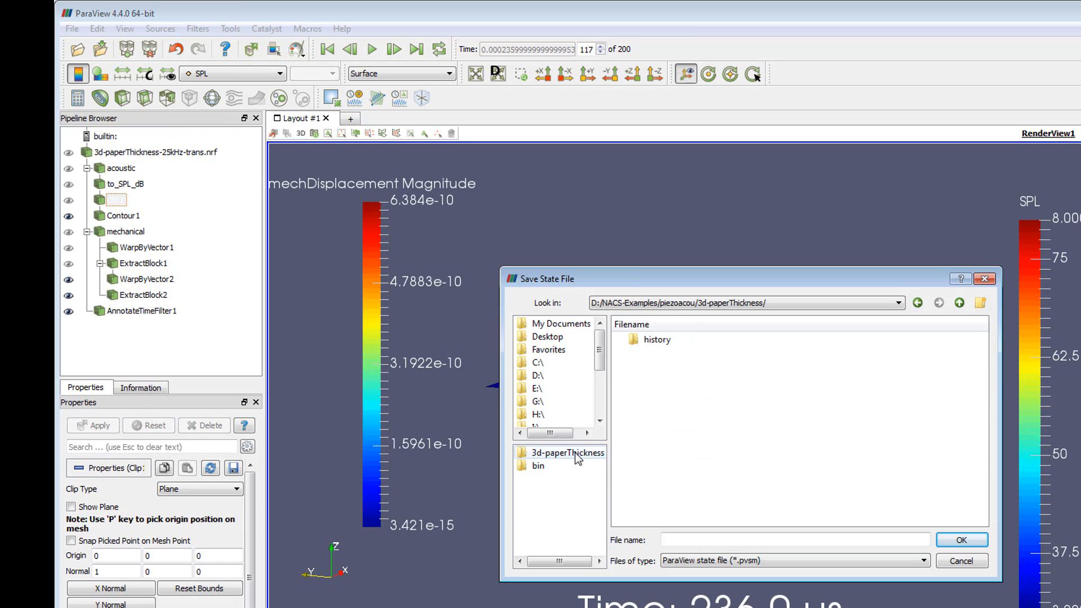
{"action": "left_click", "coordinate": [690, 537]}
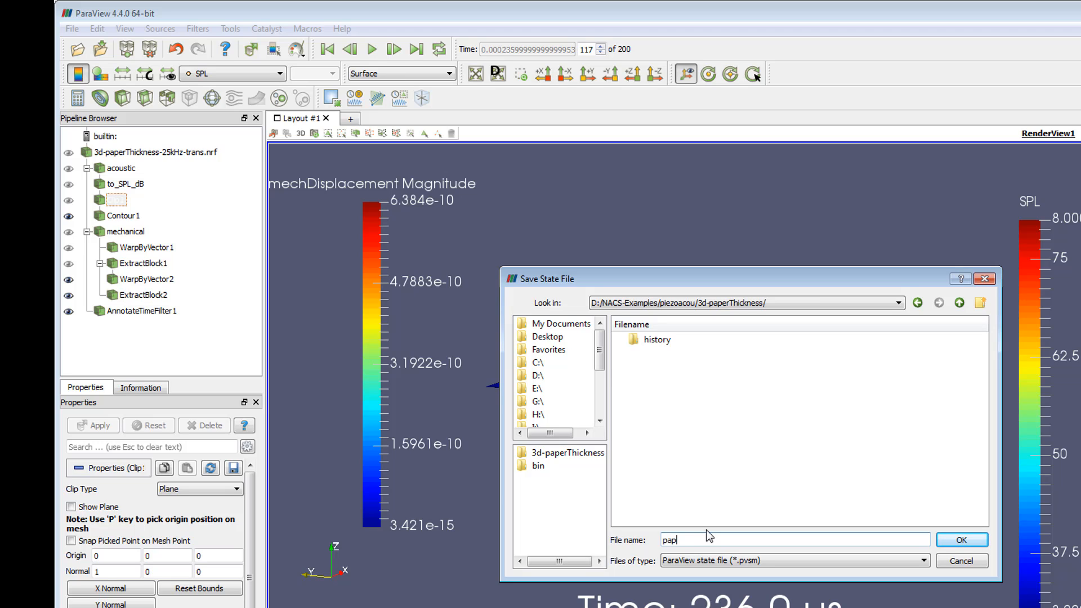
{"action": "type", "text": "paperThuicknessSensor-para"}
{"action": "type", "text": "view"}
{"action": "key", "text": "ctrl+a"}
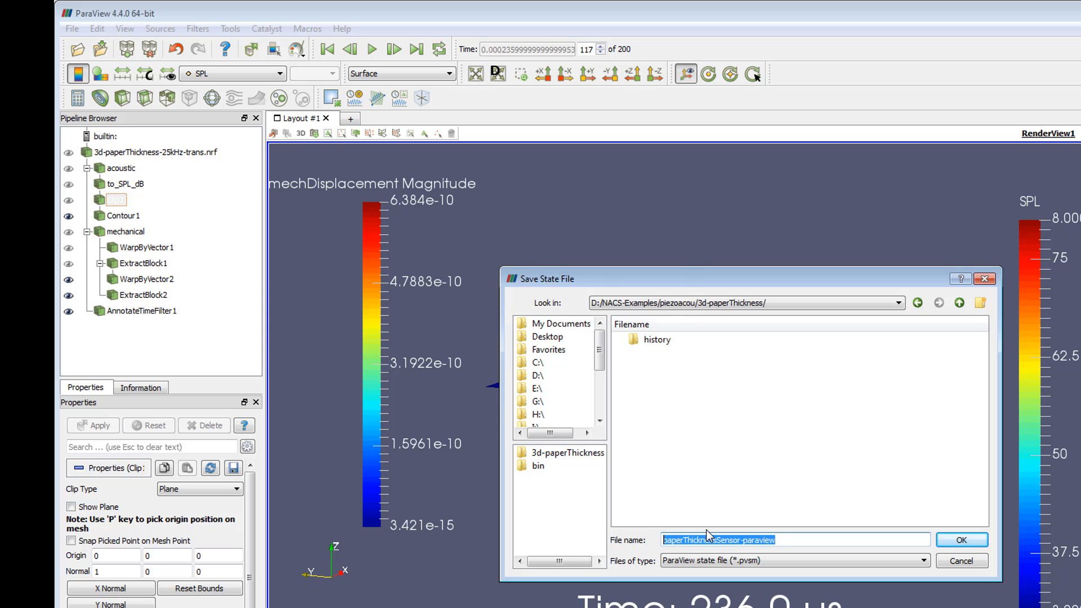
{"action": "type", "text": "paperThicknessSensor-paraview"}
{"action": "key", "text": "ctrl+c"}
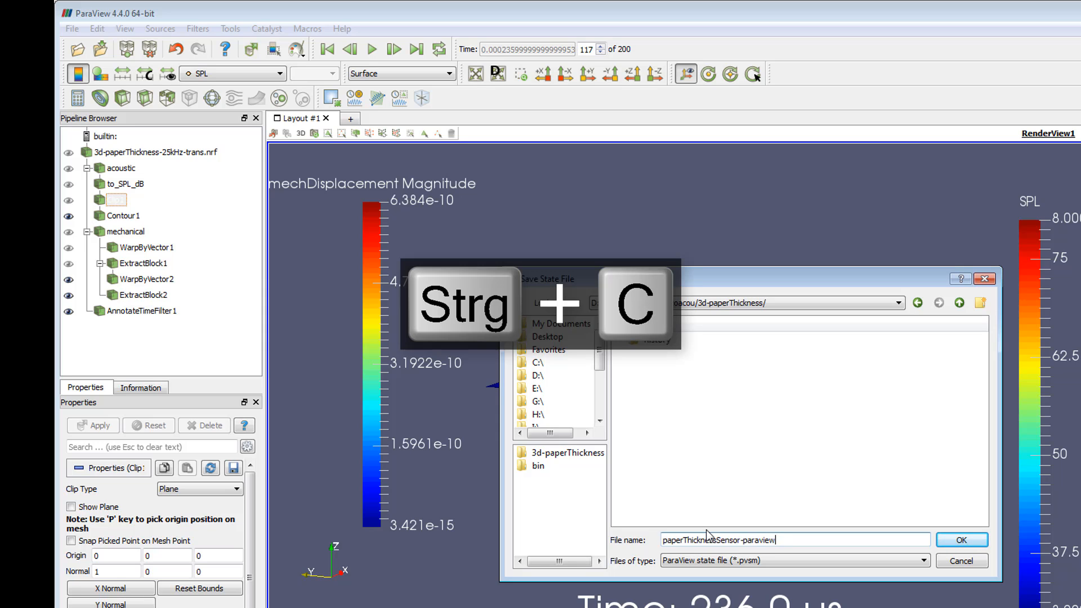
{"action": "key", "text": "Return"}
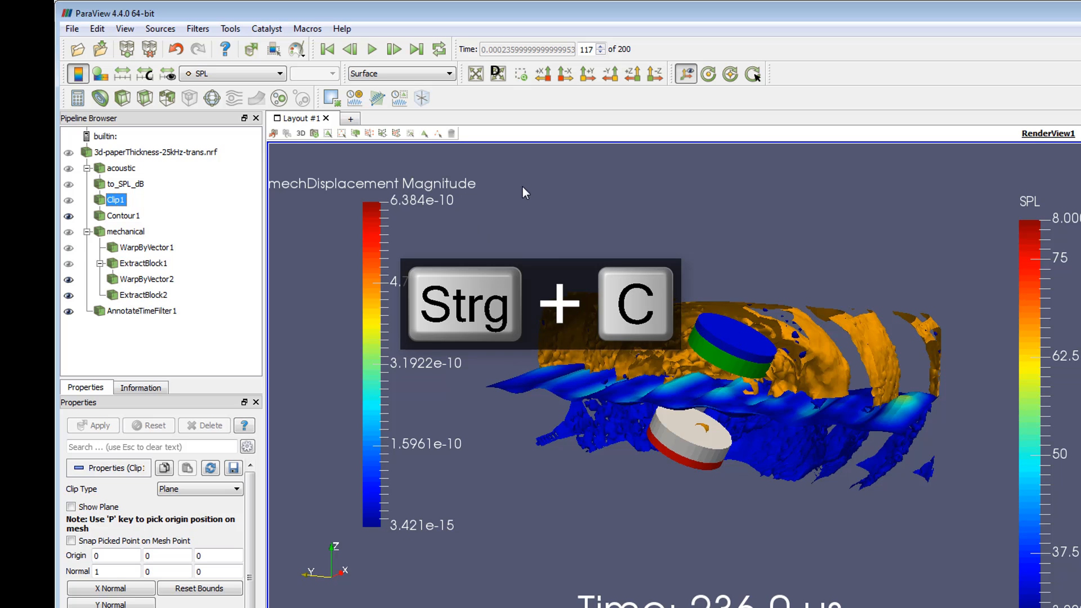
- Save the state as a Python state file (*.py) named paperThicknessSensor-paraview, tracing any "modified" properties and skipping hidden display properties
{"action": "left_click", "coordinate": [72, 29]}
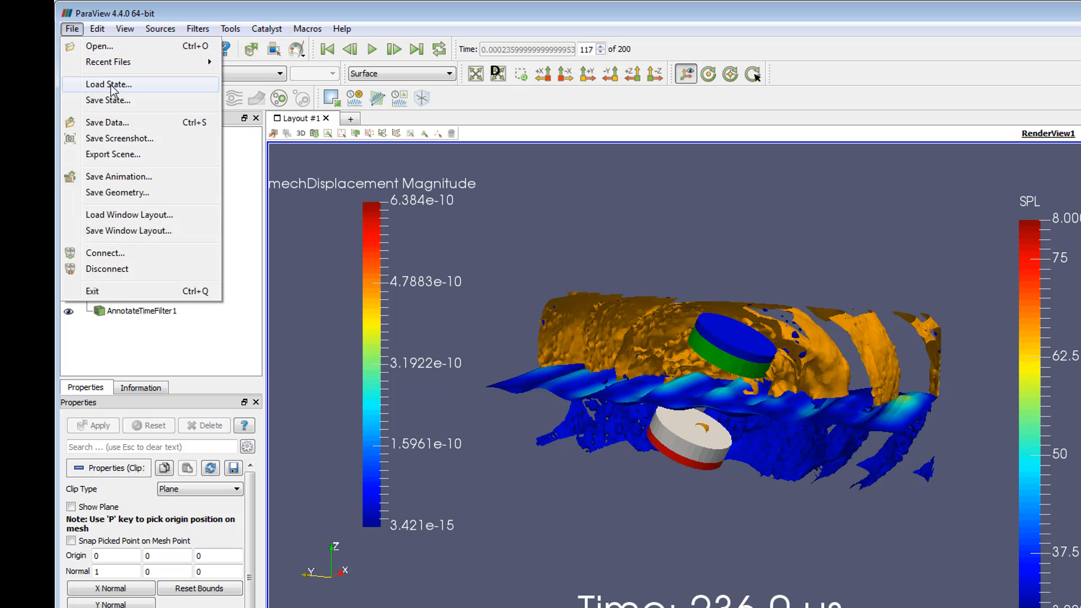
{"action": "left_click", "coordinate": [110, 100]}
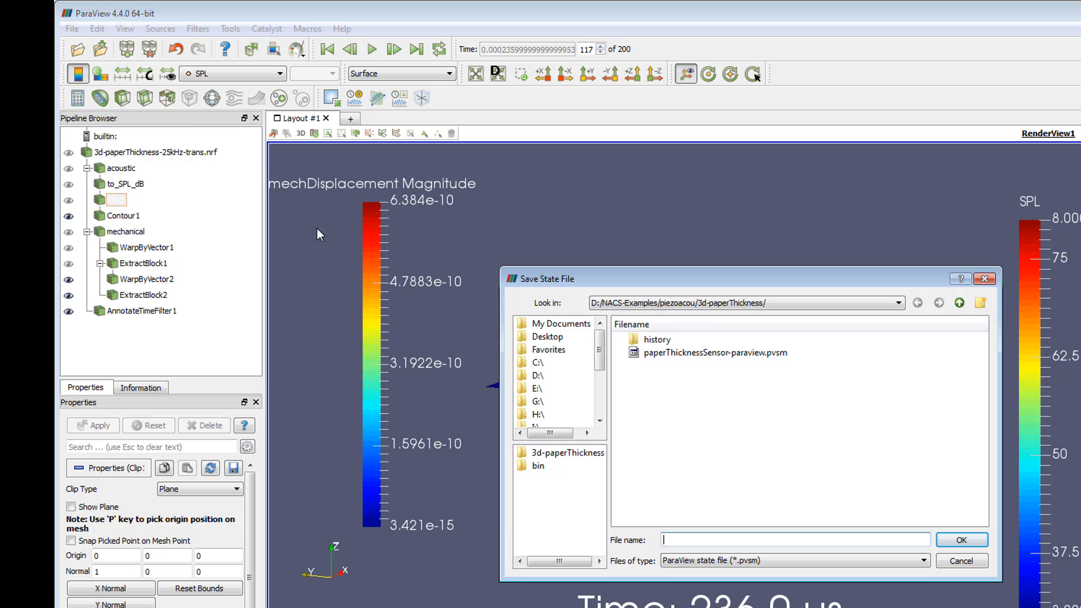
{"action": "left_click", "coordinate": [750, 565]}
{"action": "left_click", "coordinate": [754, 584]}
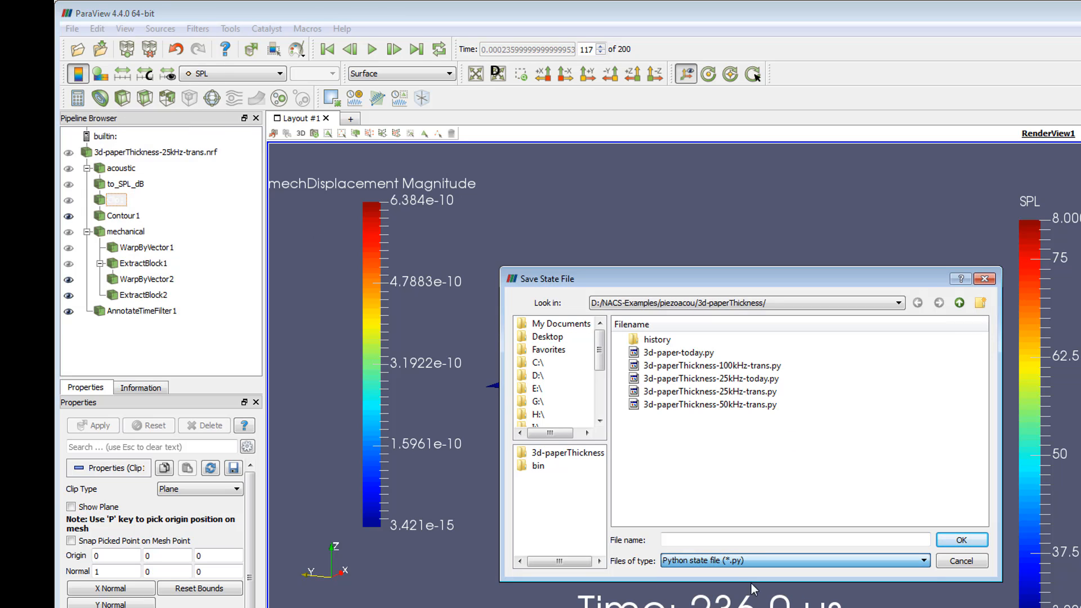
{"action": "left_click", "coordinate": [719, 539]}
{"action": "key", "text": "ctrl+v"}
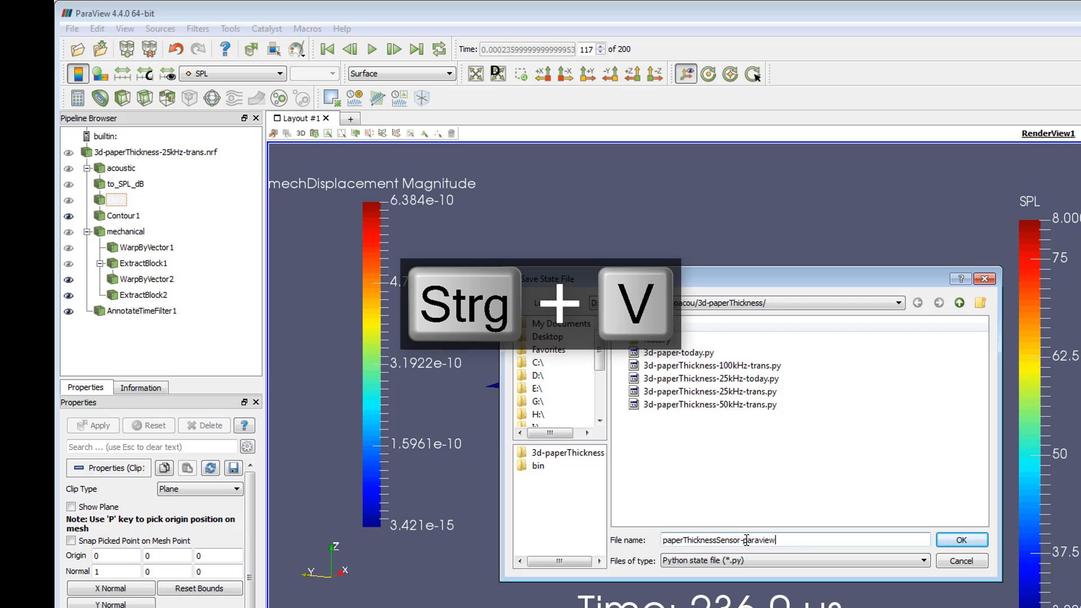
{"action": "left_click", "coordinate": [961, 541]}
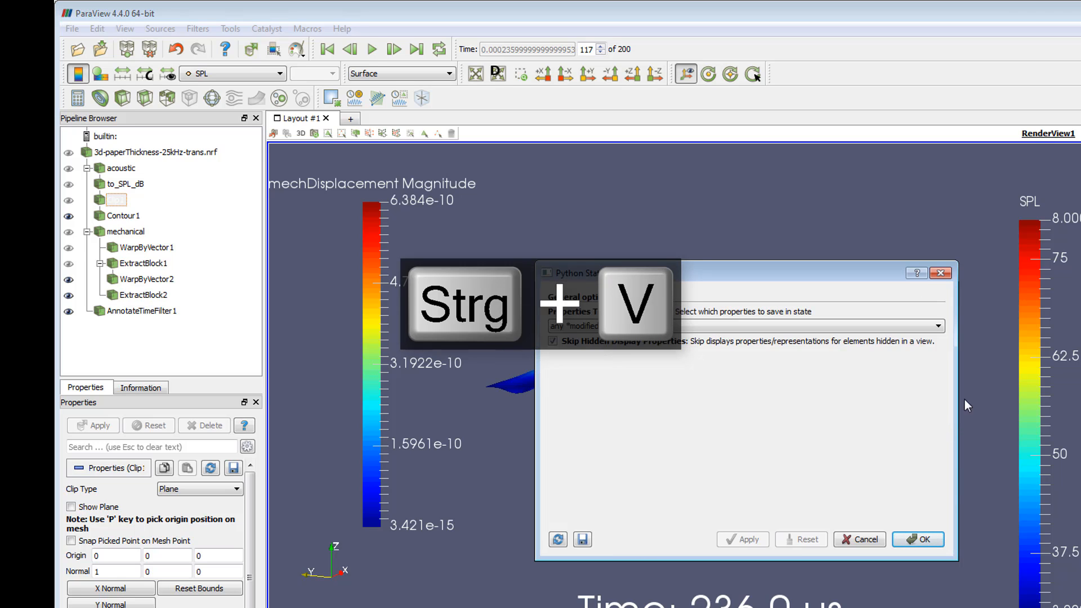
{"action": "left_click", "coordinate": [765, 325]}
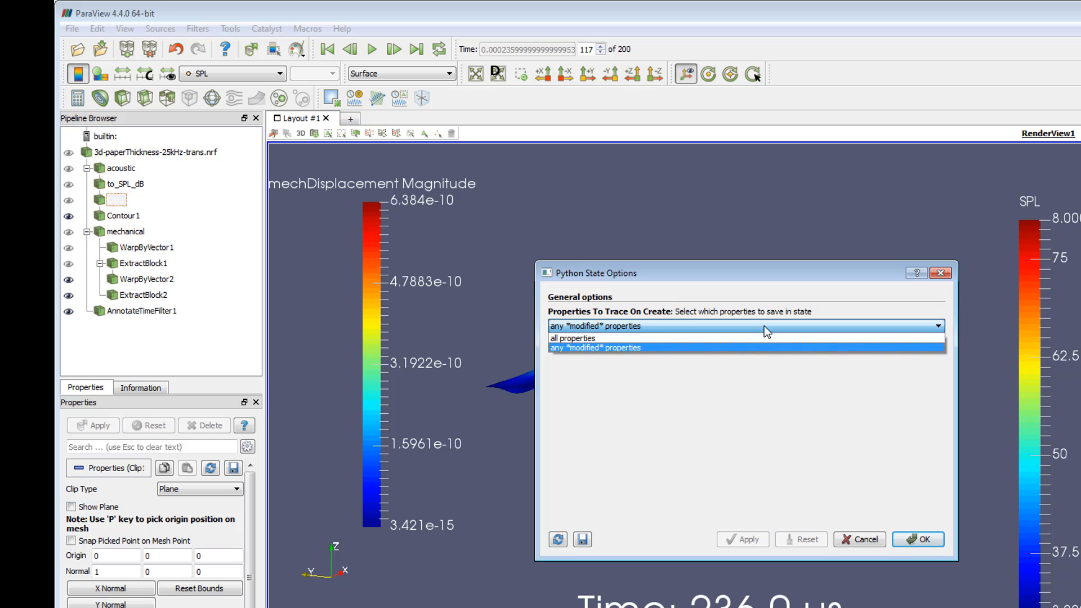
{"action": "left_click", "coordinate": [764, 325]}
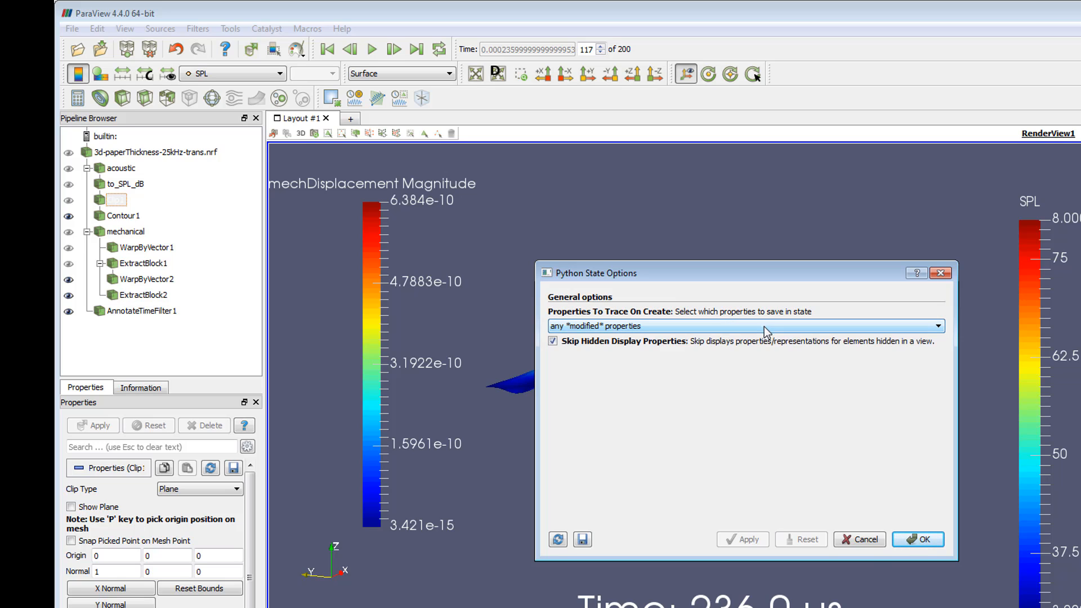
{"action": "left_click", "coordinate": [924, 539]}
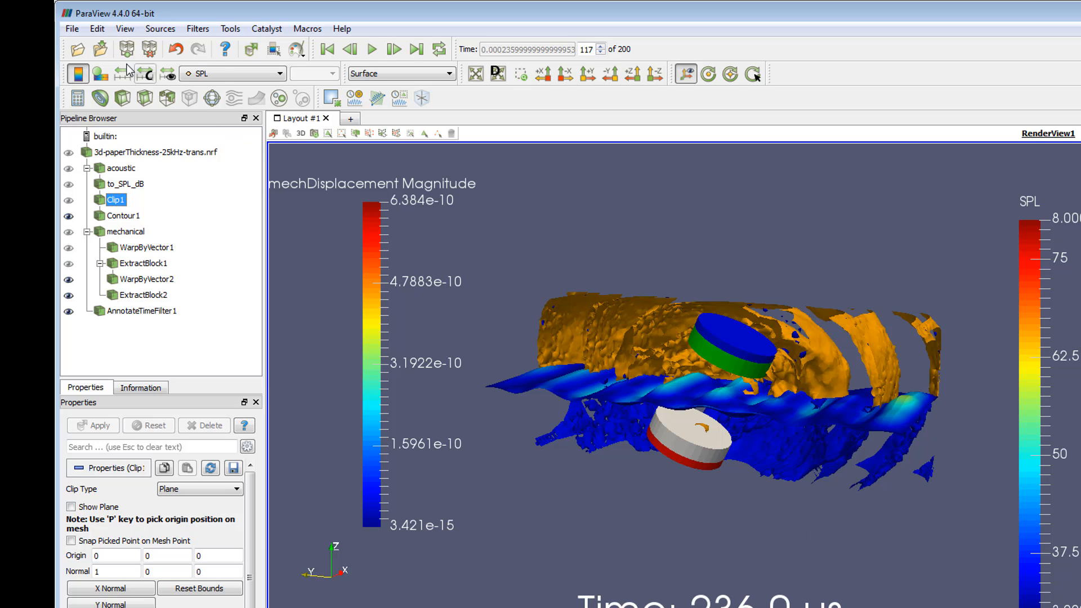
{"action": "left_click", "coordinate": [73, 29]}
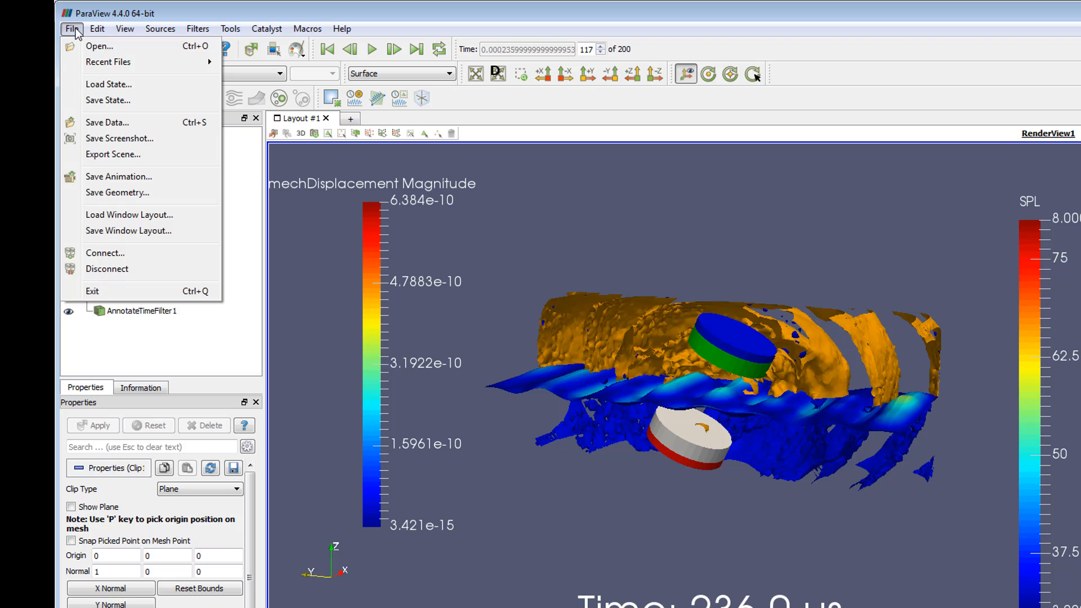
{"action": "left_click", "coordinate": [141, 141]}
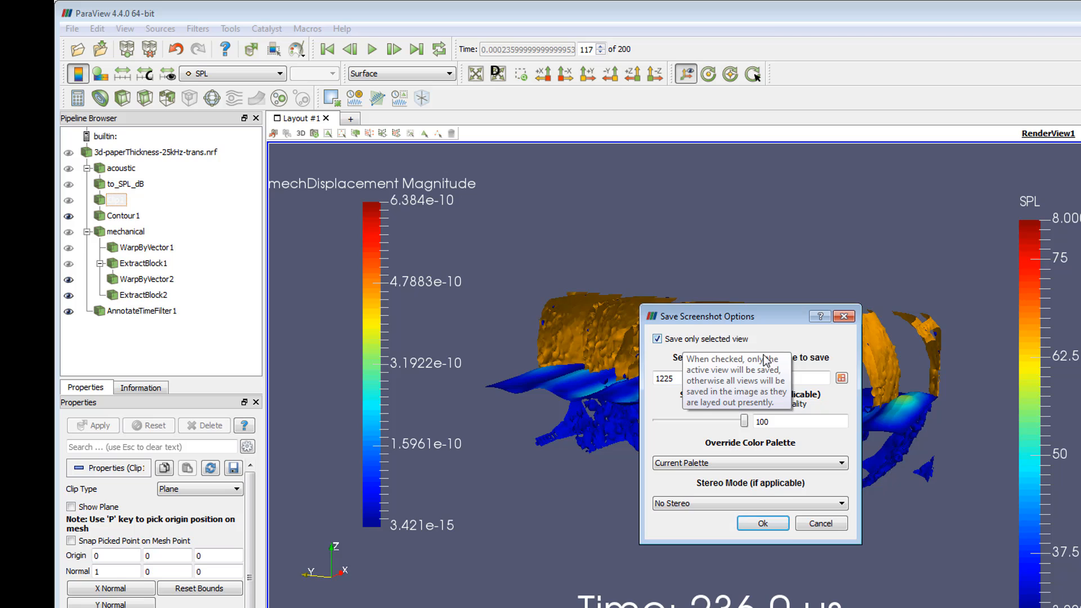
{"action": "left_click", "coordinate": [820, 523]}
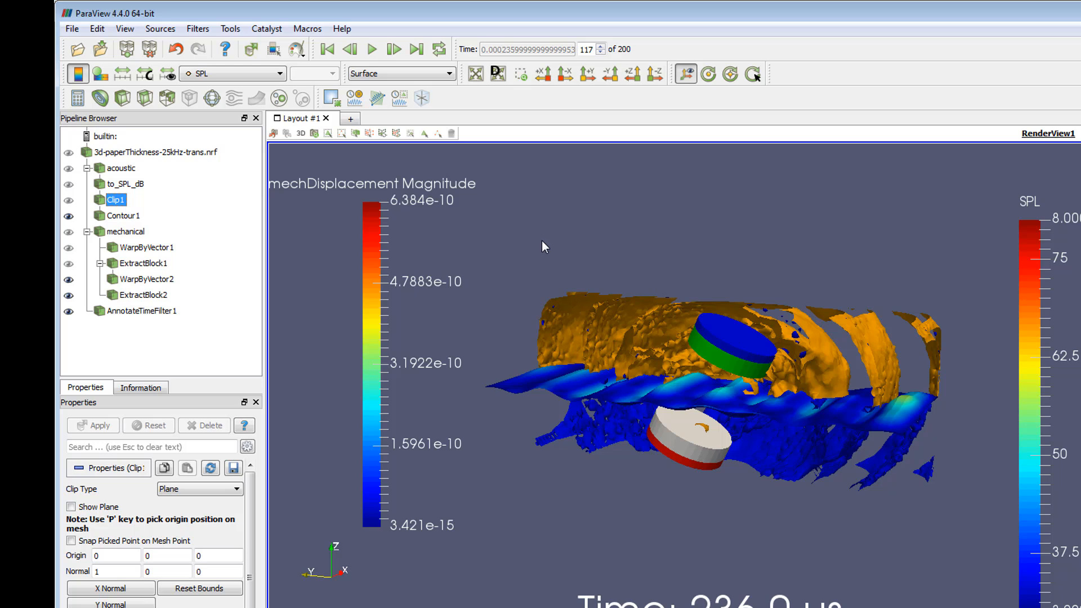
- Save the animation as an AVI file named 3d-paperThickness in the 3d-paperThickness folder, accepting the adjusted resolution
{"action": "left_click", "coordinate": [78, 29]}
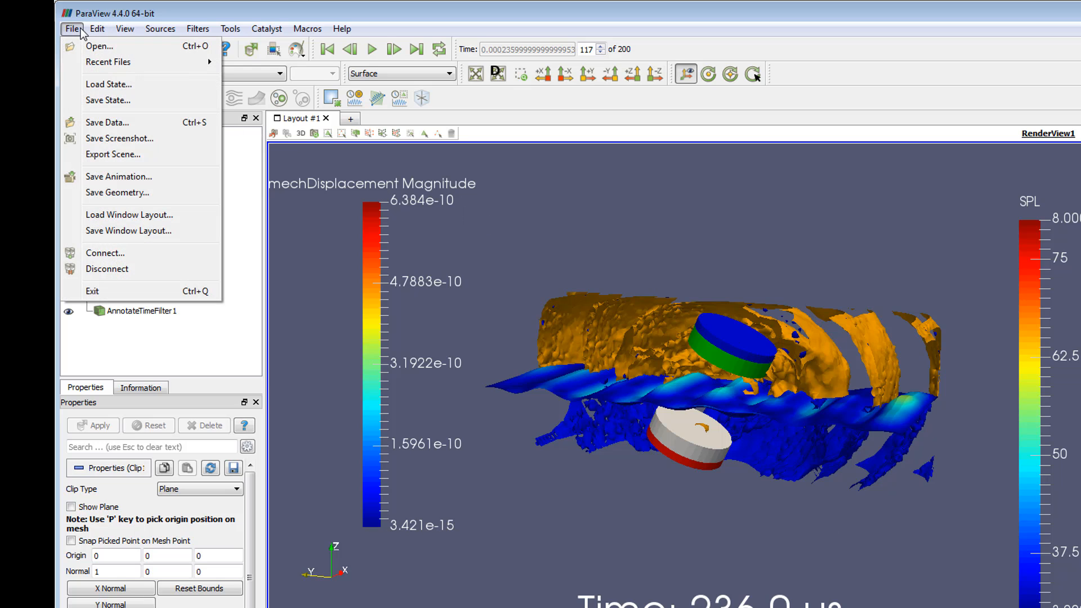
{"action": "left_click", "coordinate": [145, 179]}
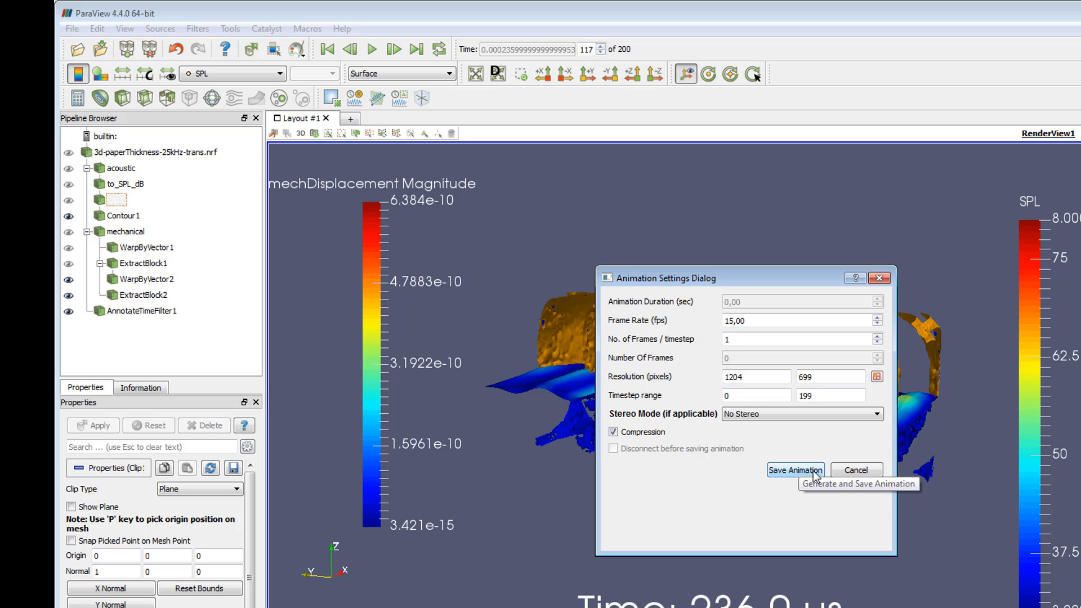
{"action": "left_click", "coordinate": [793, 471]}
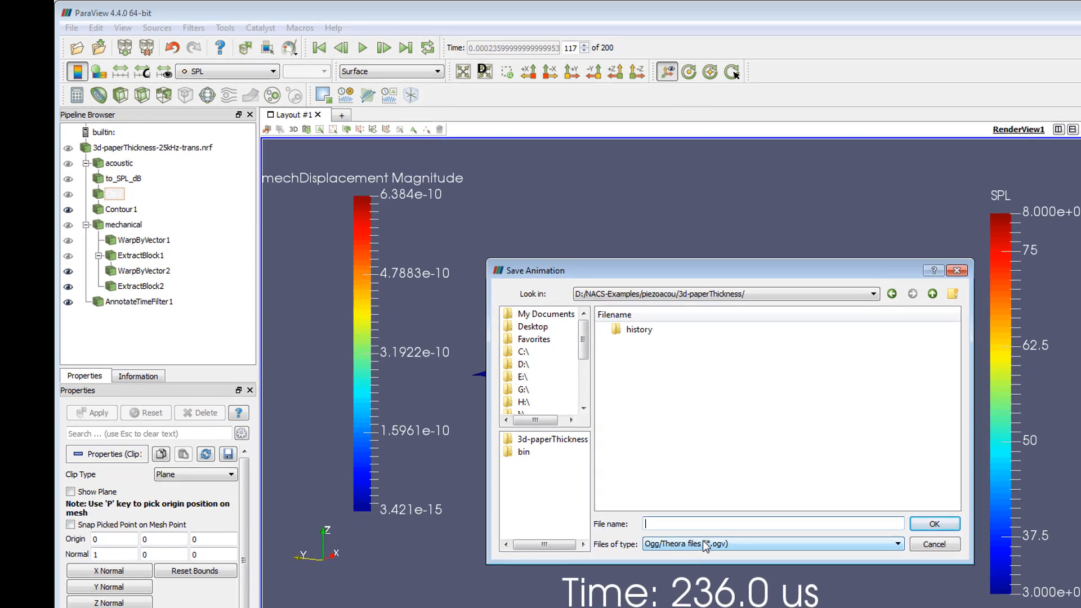
{"action": "left_click", "coordinate": [728, 561]}
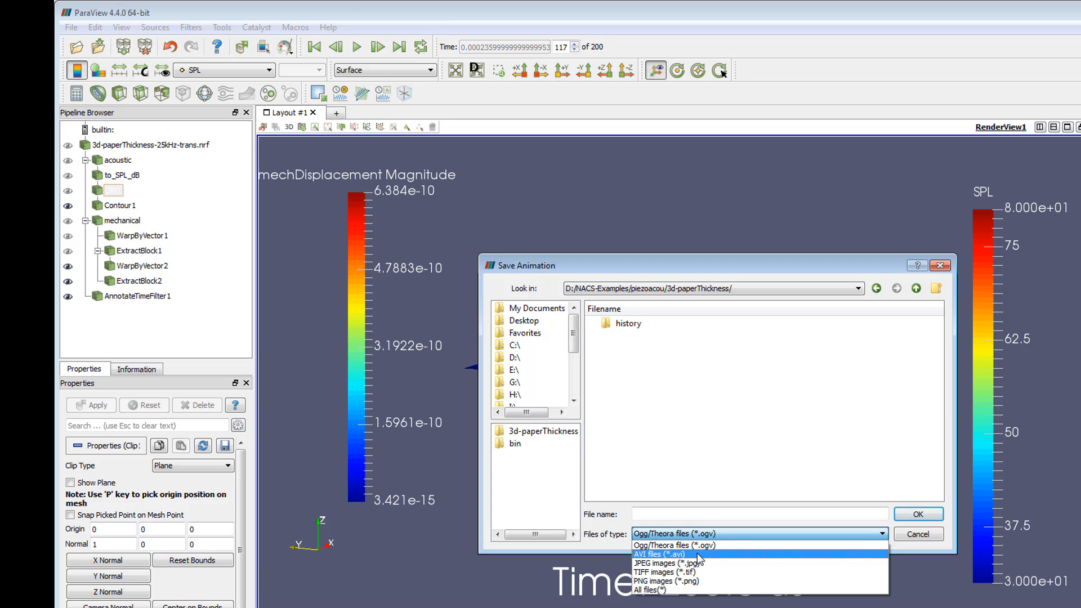
{"action": "left_click", "coordinate": [666, 555]}
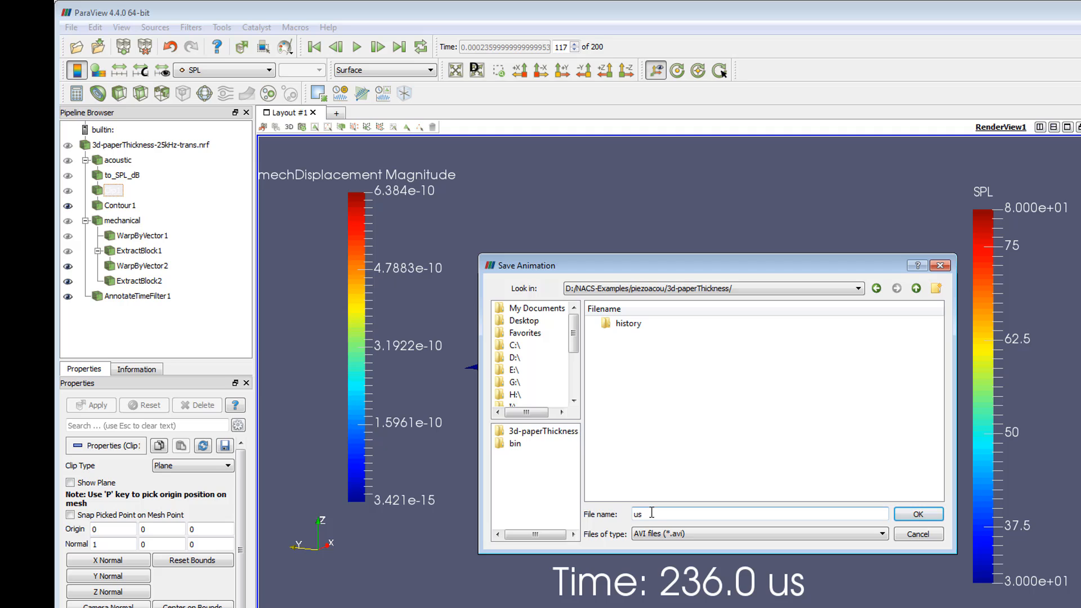
{"action": "type", "text": "paperThickness"}
{"action": "key", "text": "Home"}
{"action": "type", "text": "3d-"}
{"action": "left_click", "coordinate": [928, 516]}
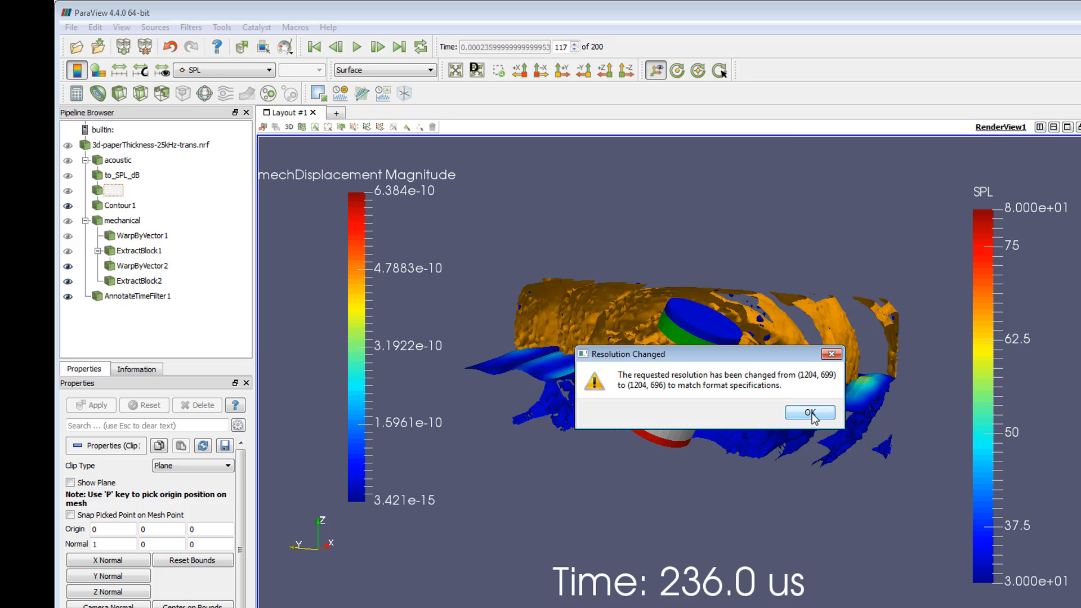
{"action": "left_click", "coordinate": [811, 412]}
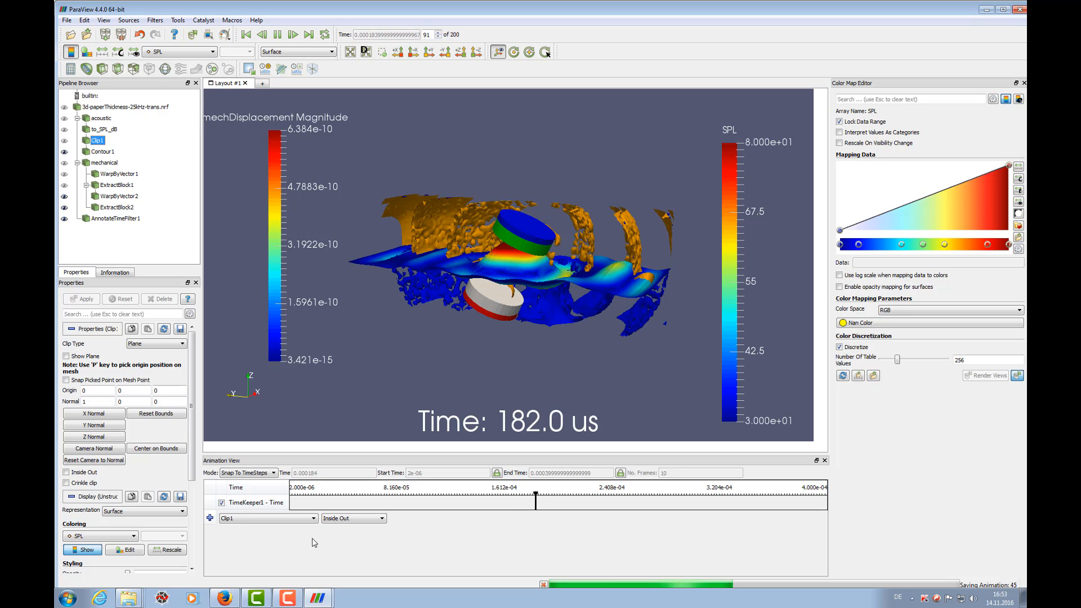
- Switch to Windows Explorer to check 3d-paperThickness.avi in the 3d-paperThickness folder, and return to ParaView
{"action": "mouse_move", "coordinate": [129, 599]}
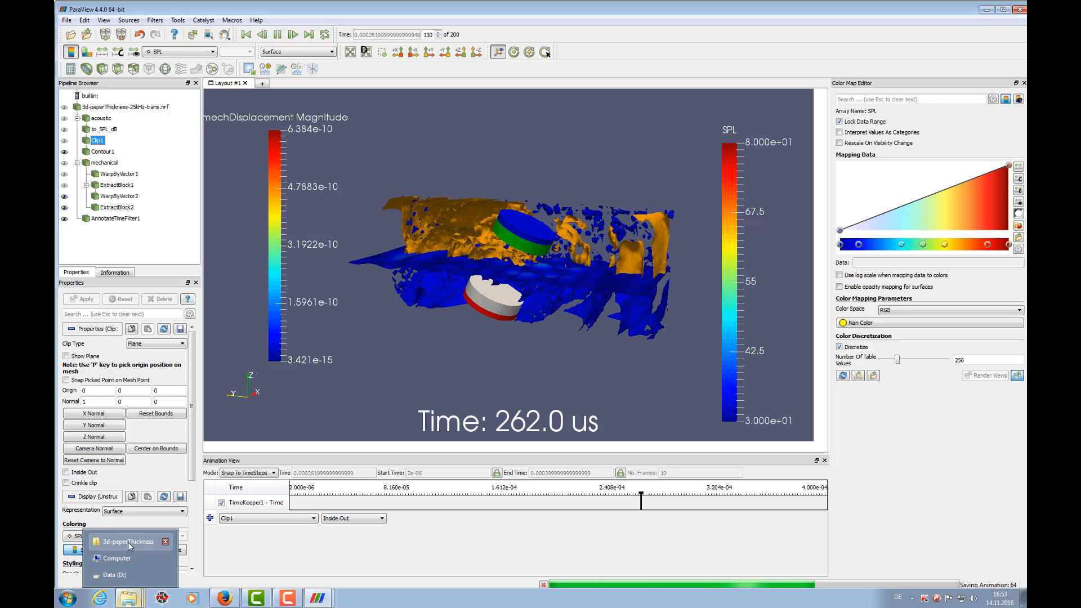
{"action": "left_click", "coordinate": [127, 542]}
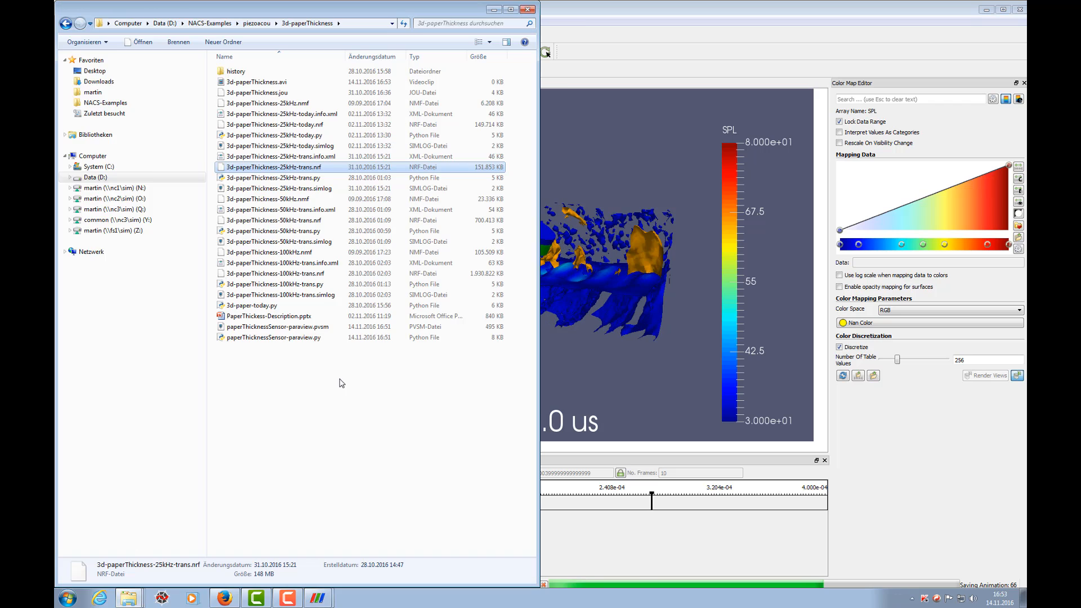
{"action": "left_click", "coordinate": [249, 83]}
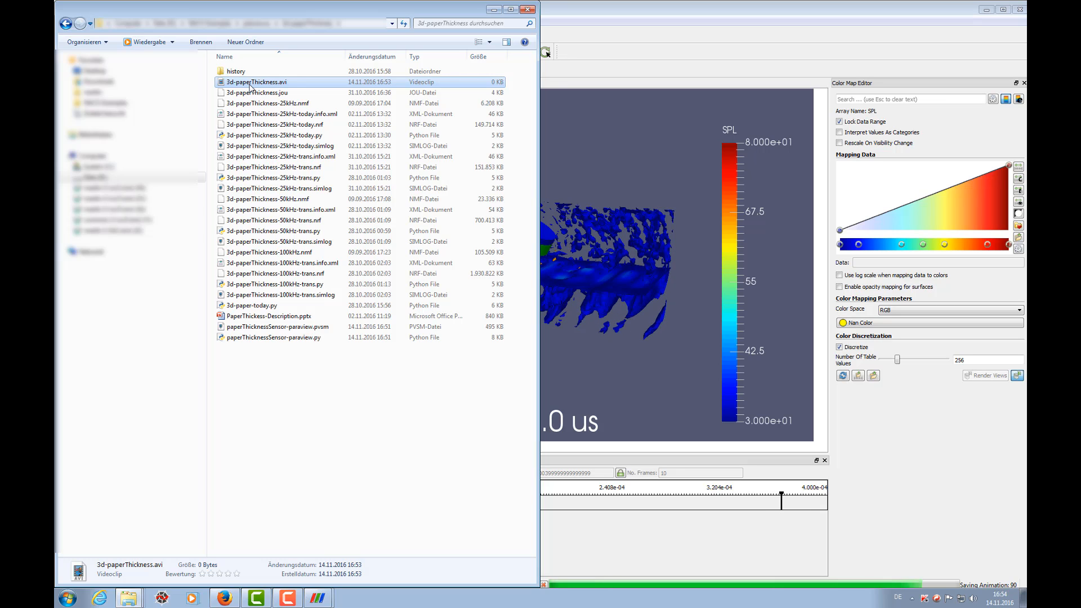
{"action": "left_click", "coordinate": [620, 26]}
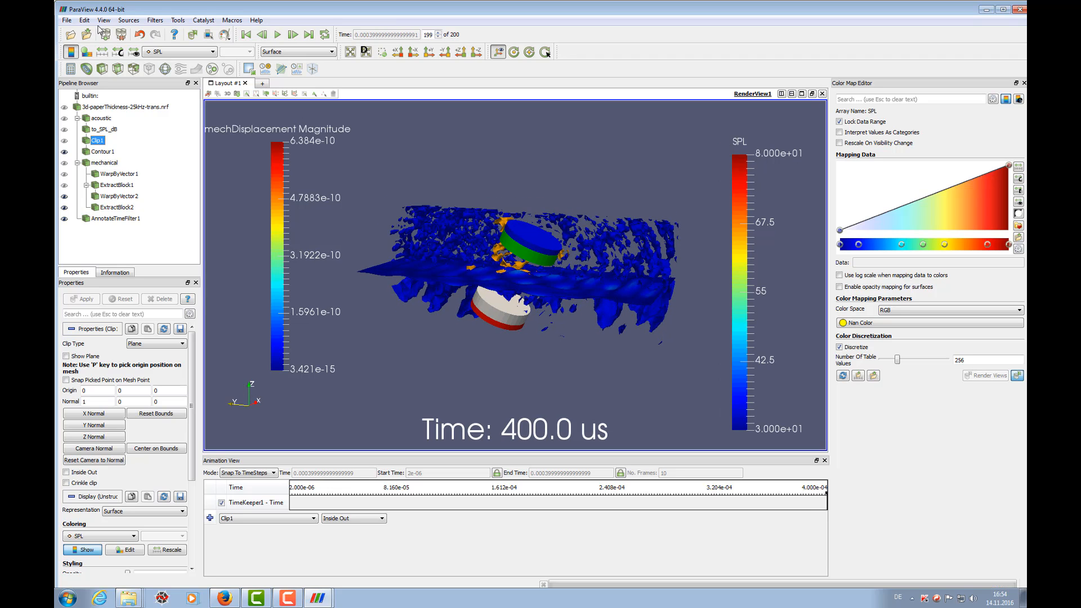
- Switch to Windows Explorer, play 3d-paperThickness.avi in Windows Media Player, and stop and close the video
{"action": "key", "text": "alt+Tab"}
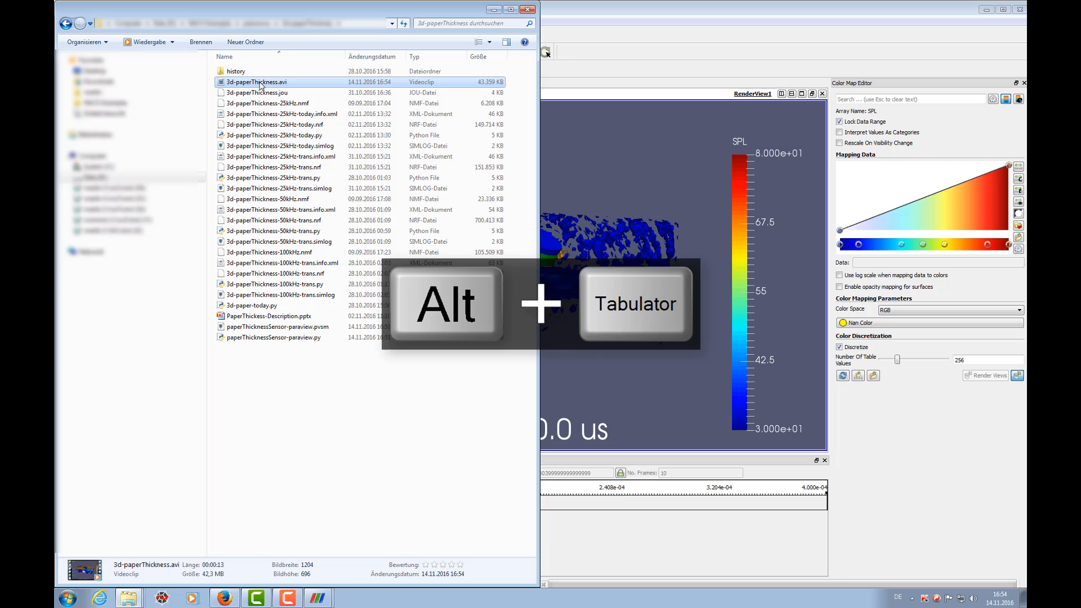
{"action": "right_click", "coordinate": [255, 85]}
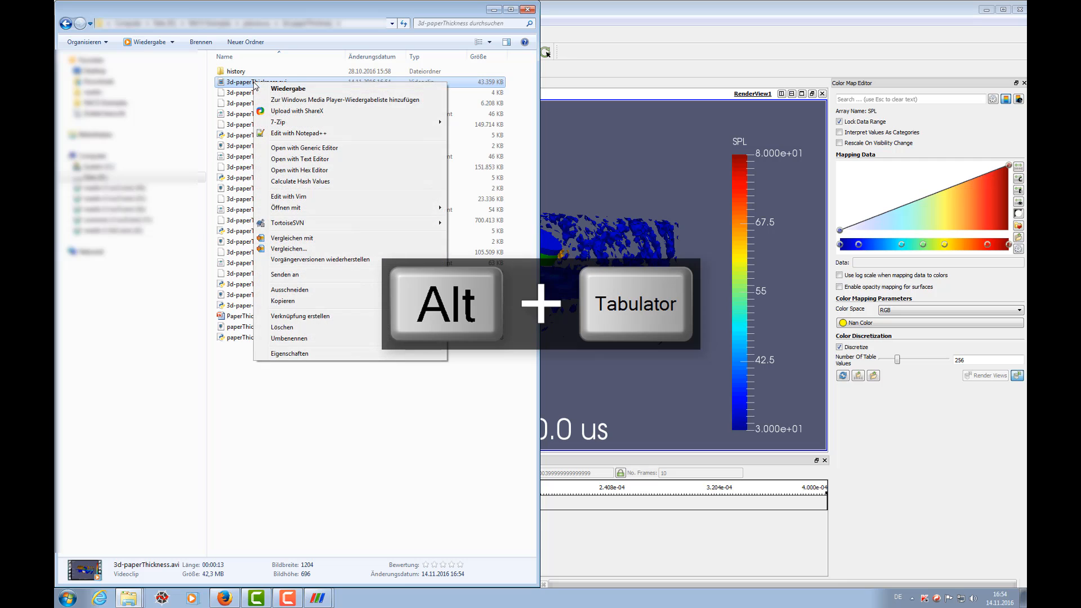
{"action": "left_click", "coordinate": [288, 89]}
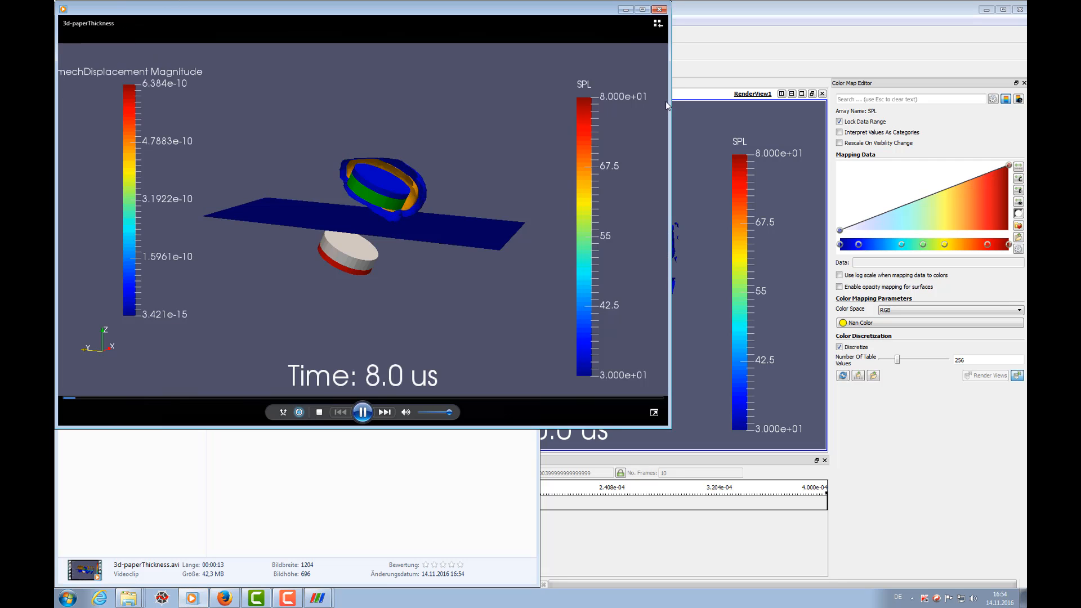
{"action": "left_click_drag", "start_coordinate": [588, 38], "coordinate": [711, 52]}
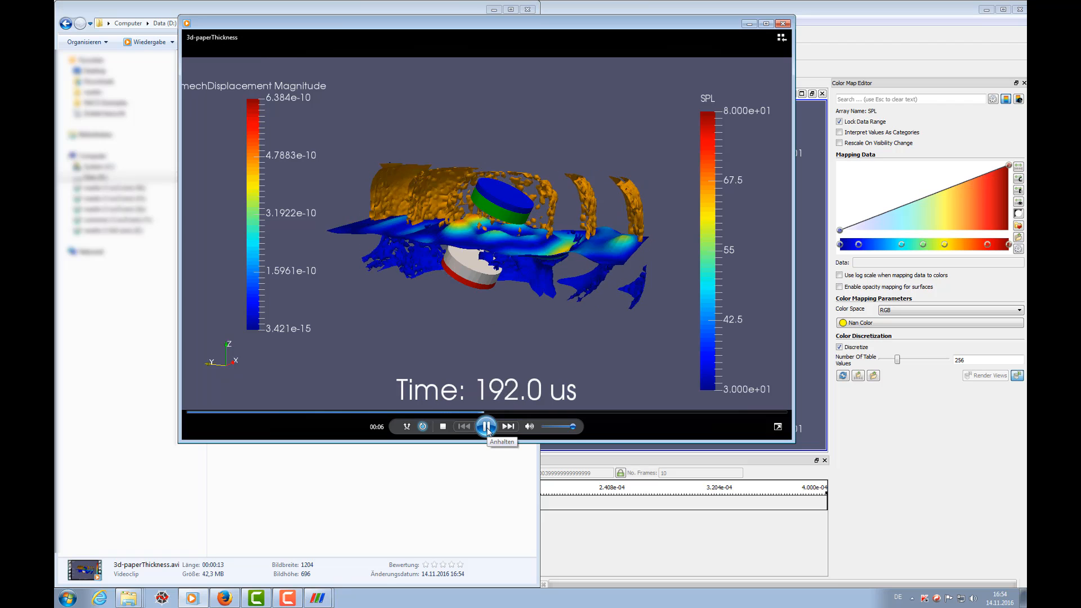
{"action": "left_click", "coordinate": [443, 426]}
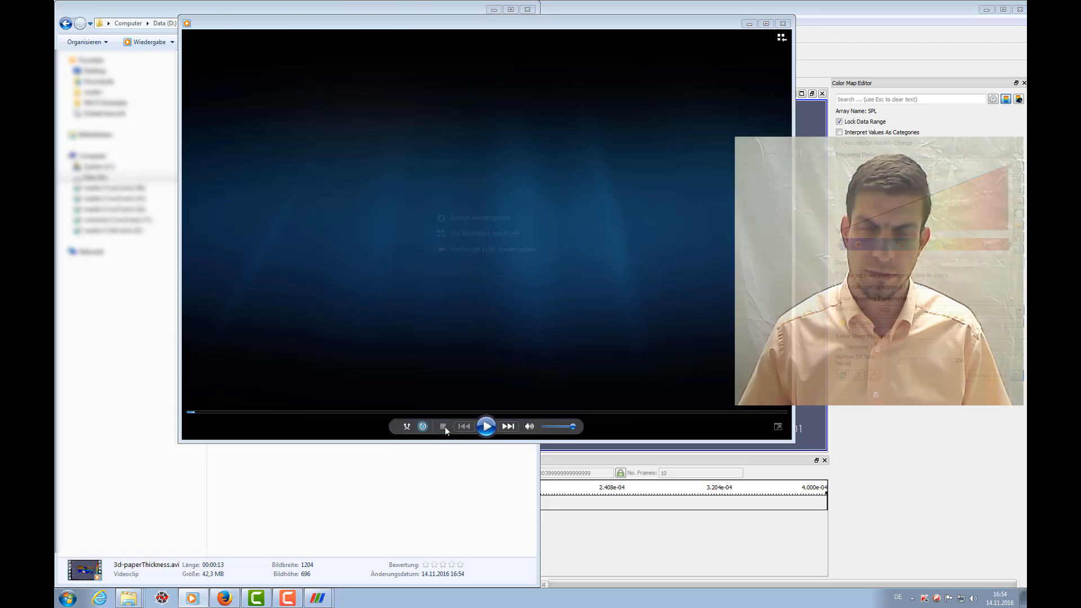
{"action": "left_click", "coordinate": [783, 23]}
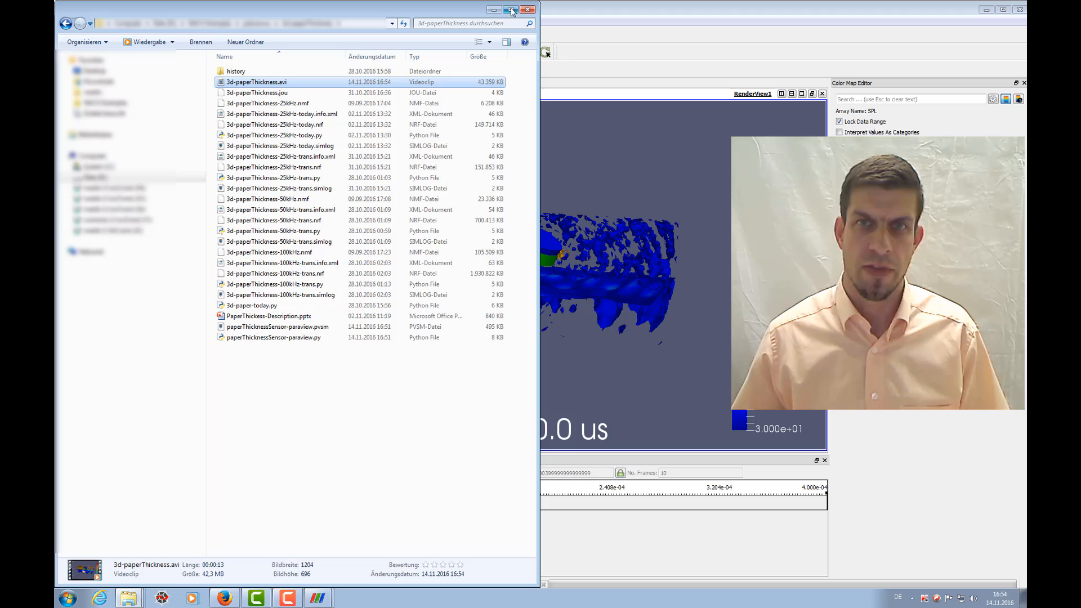